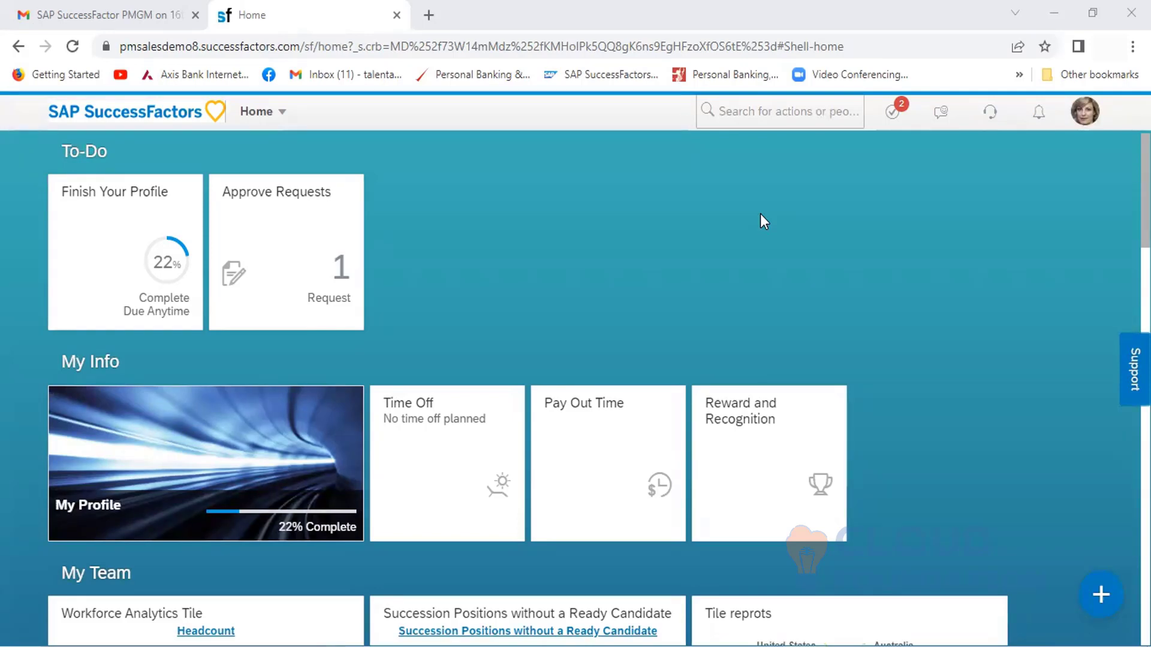
Step: Search the actions for "Manage template" and open the Manage Templates admin page
left_click(747, 116)
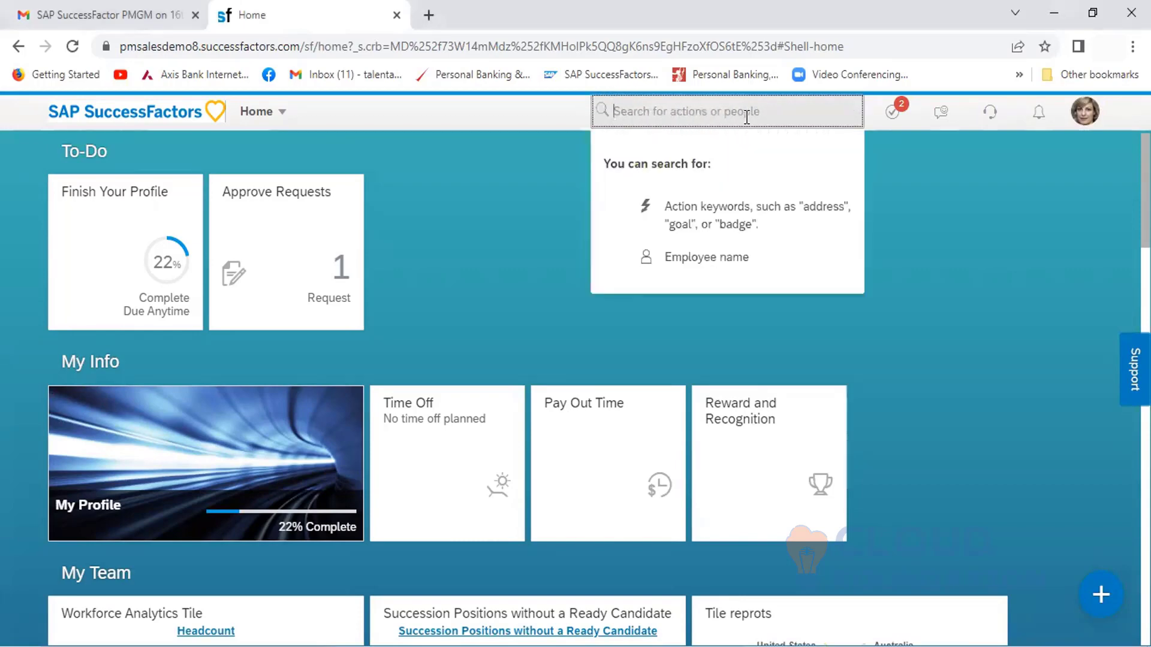
type("Manage te")
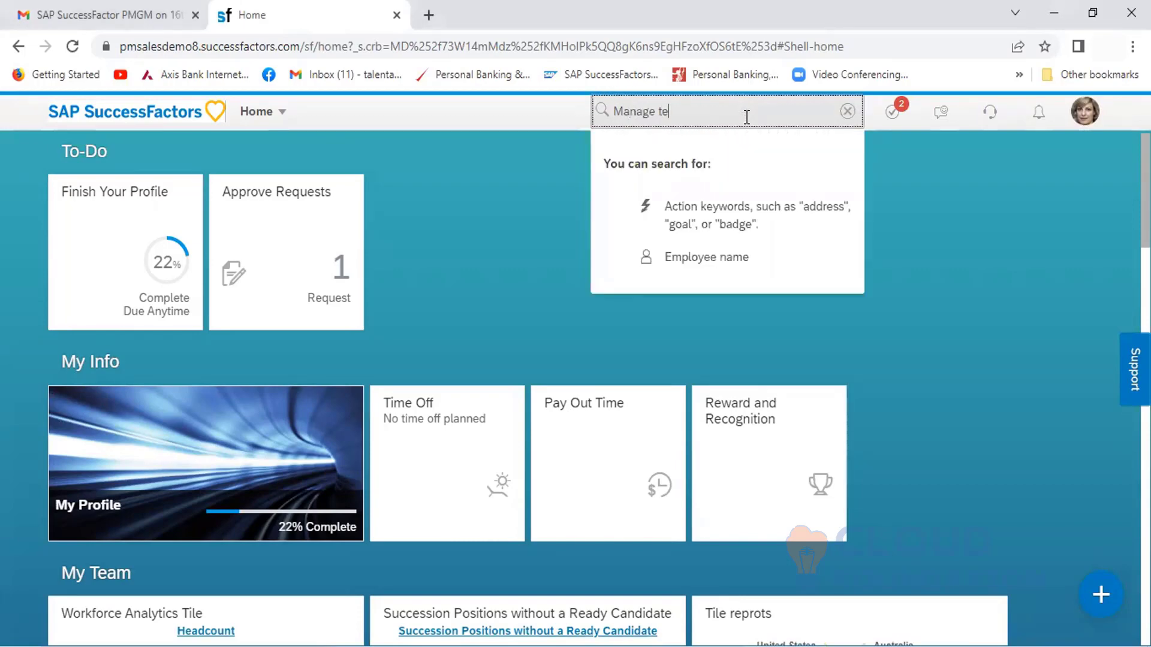
type("mplate")
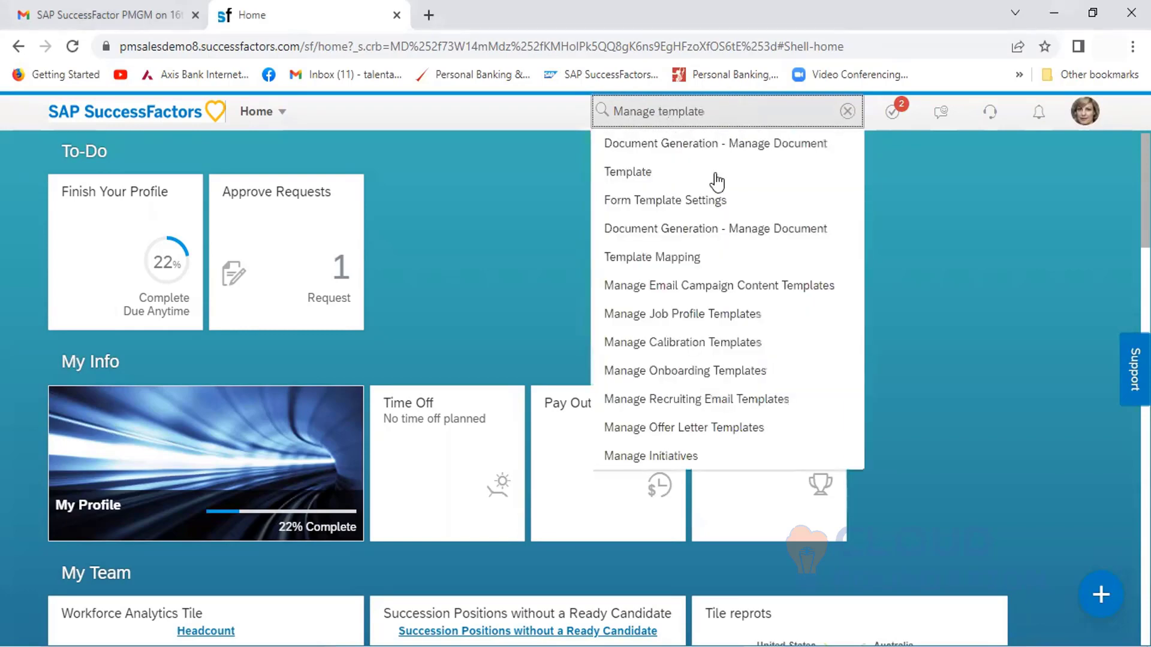
left_click(689, 483)
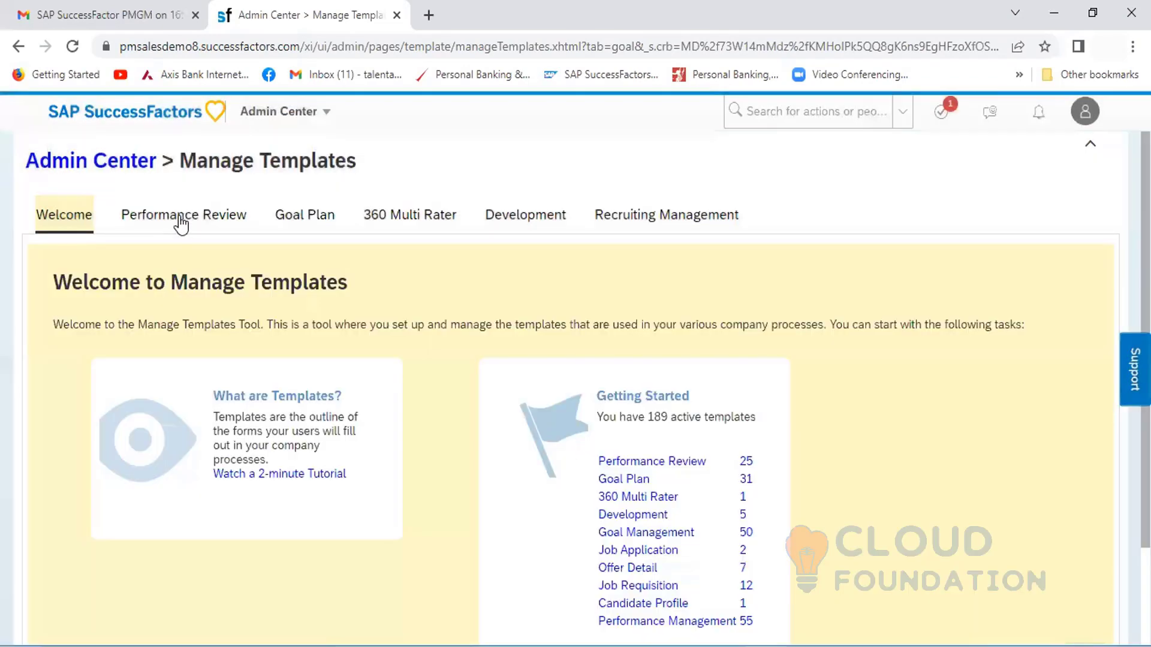
Step: Open the performance review template HCL_2021-PM_RatingOption-2 and bring up its Goals section for editing
left_click(180, 219)
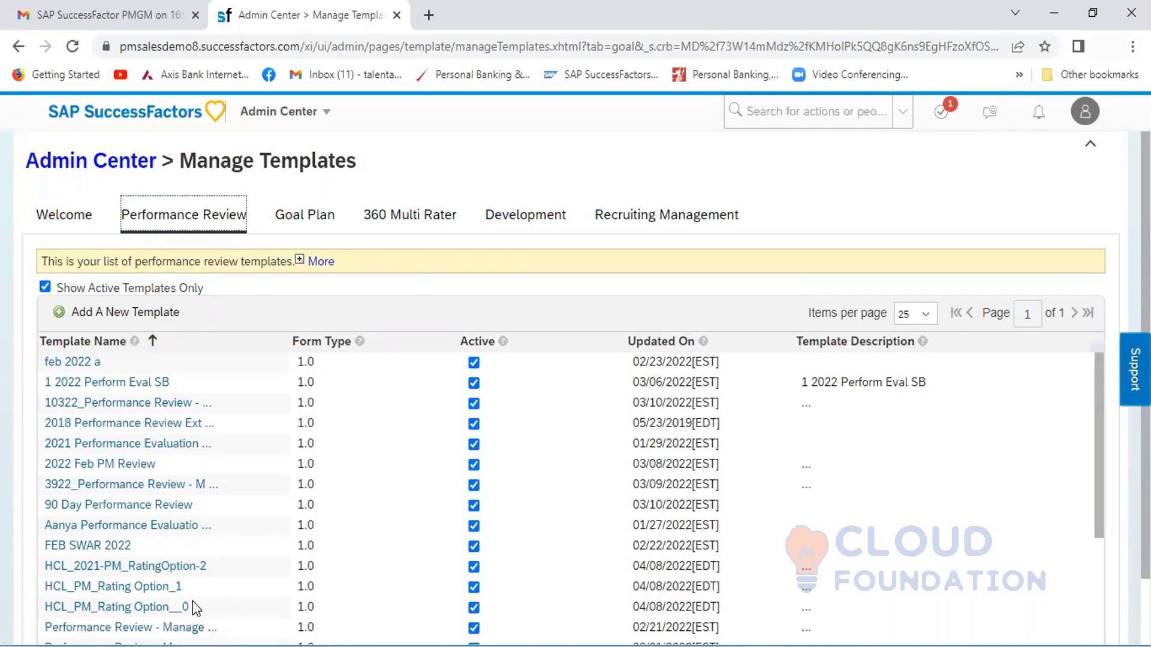
left_click(116, 570)
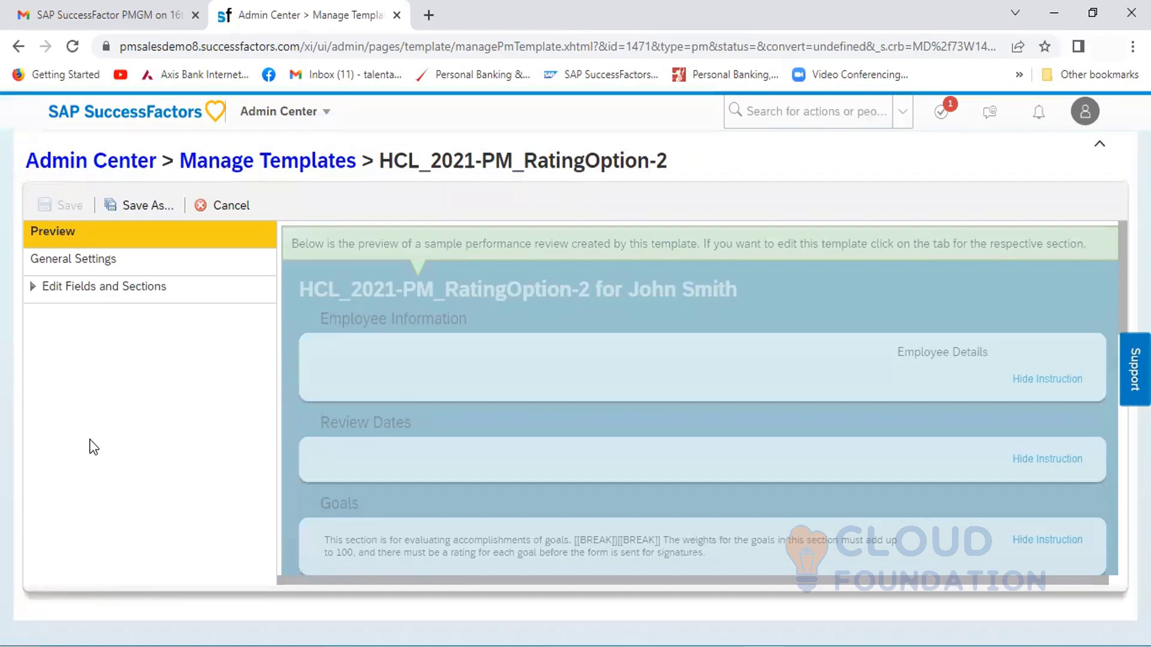
left_click(103, 293)
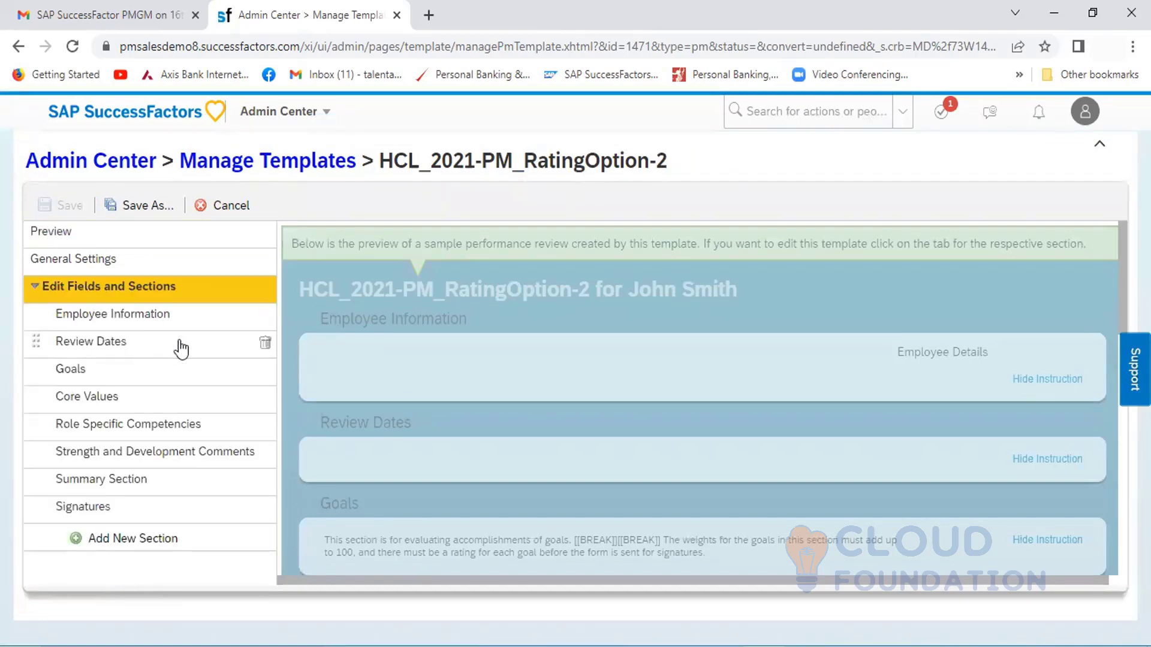
left_click(98, 377)
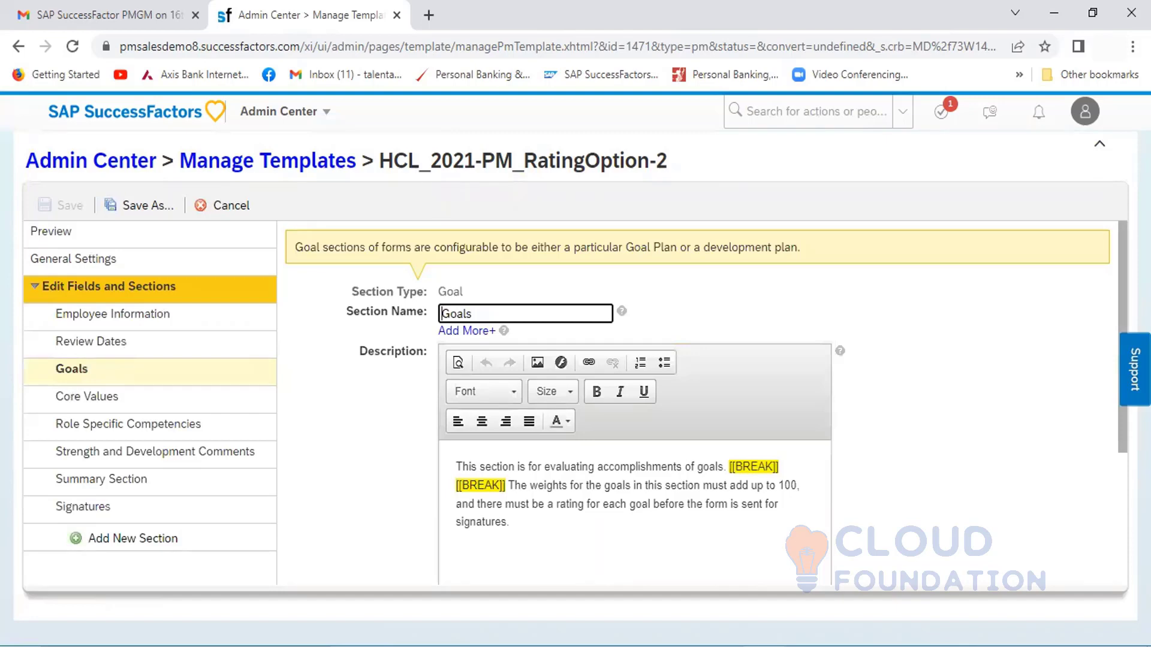
Step: Review the Goals section's advanced options and set the final score to be the EM's rating
scroll(806, 563, "down", 3)
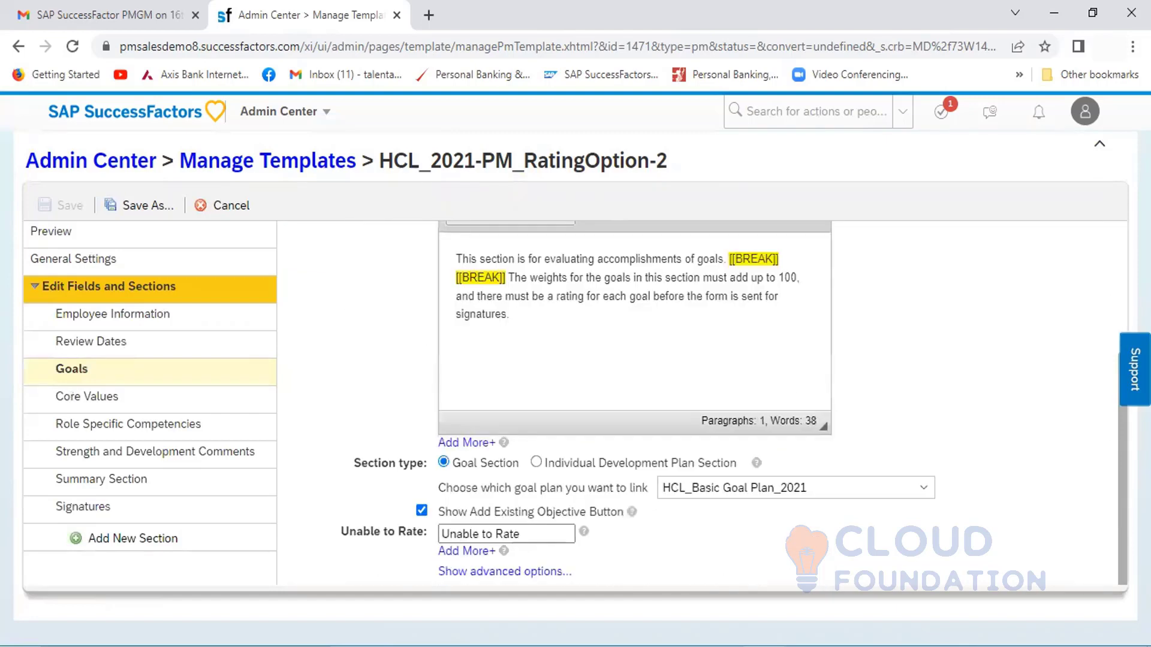
left_click(514, 572)
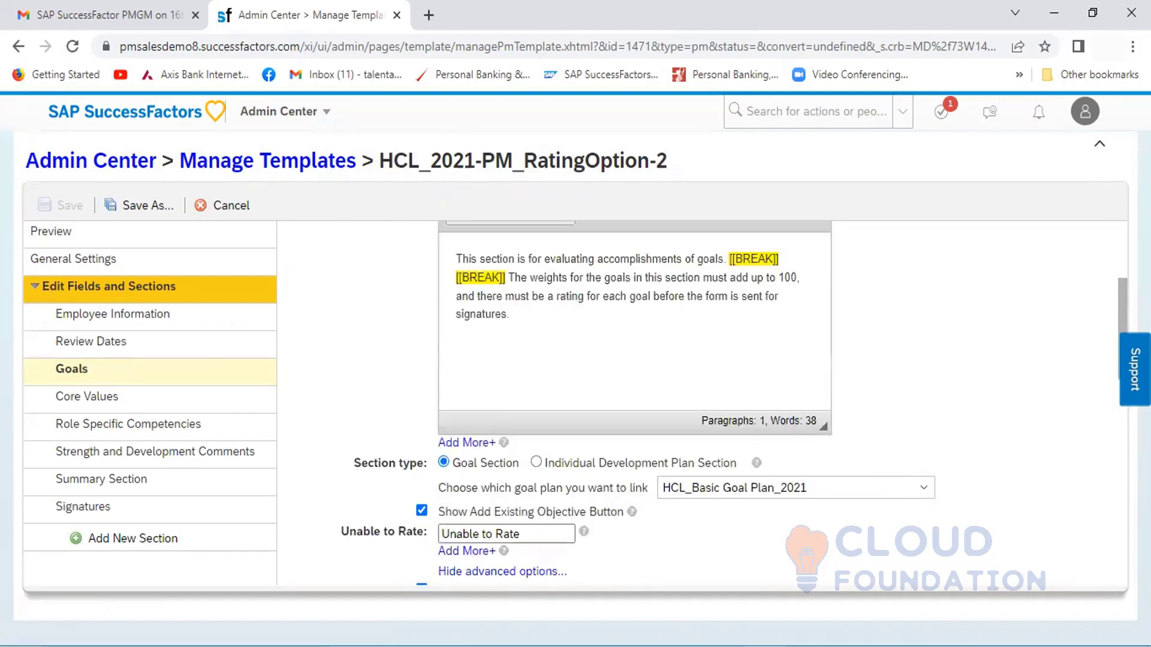
left_click_drag(1120, 314, 1120, 375)
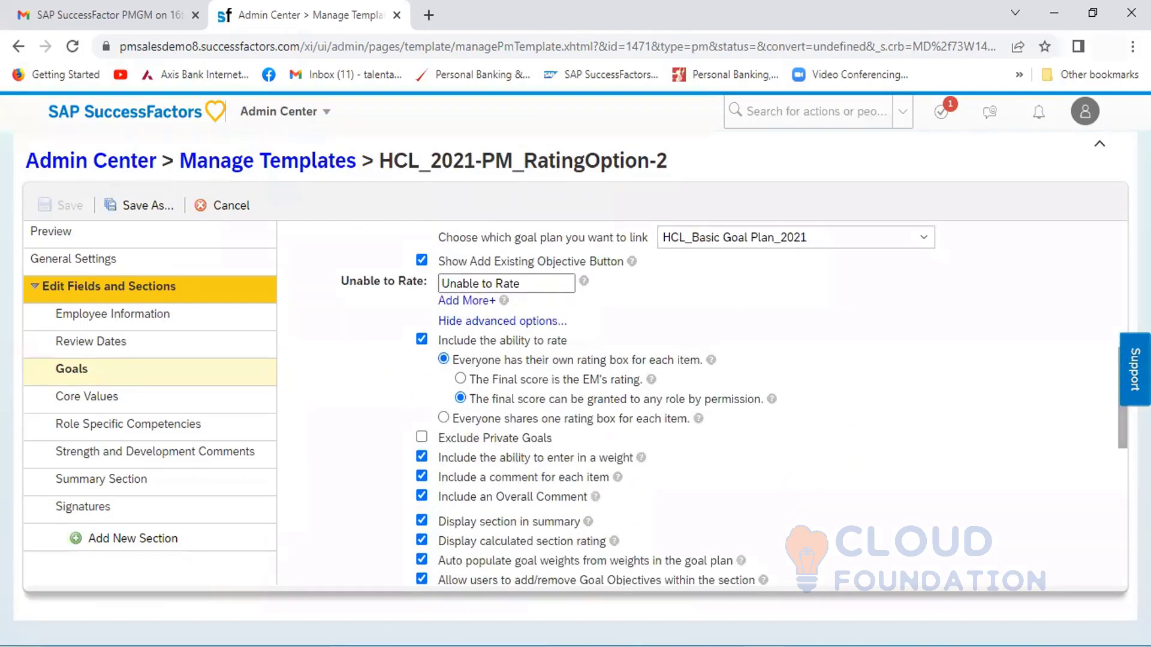
scroll(695, 401, "down", 8)
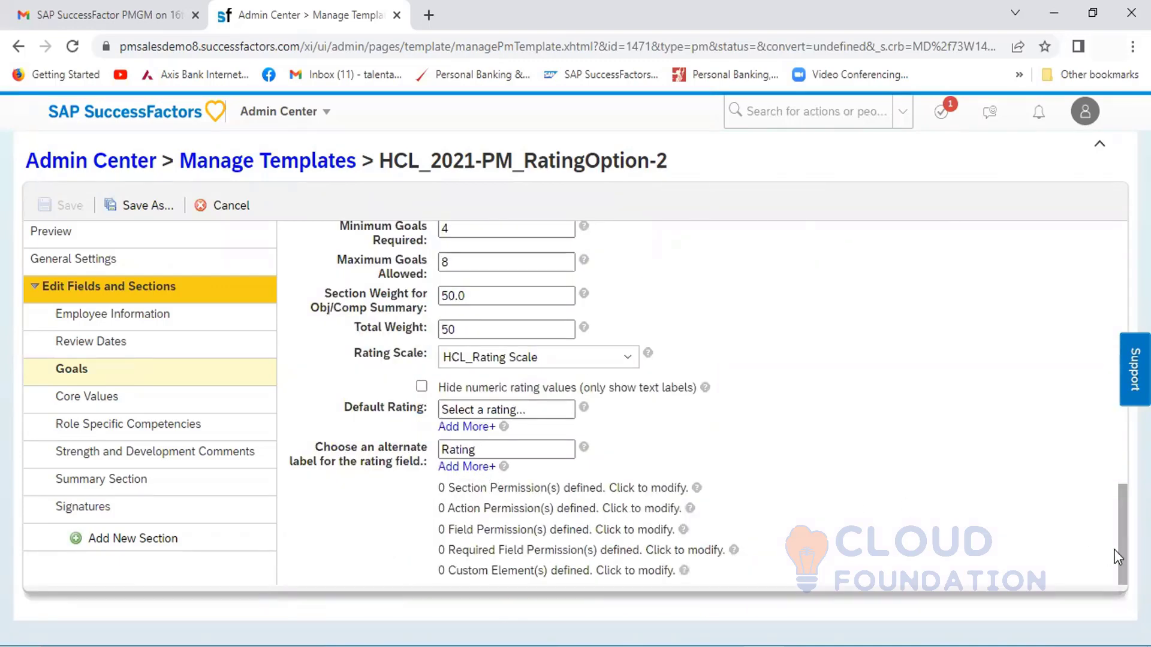
scroll(739, 448, "up", 10)
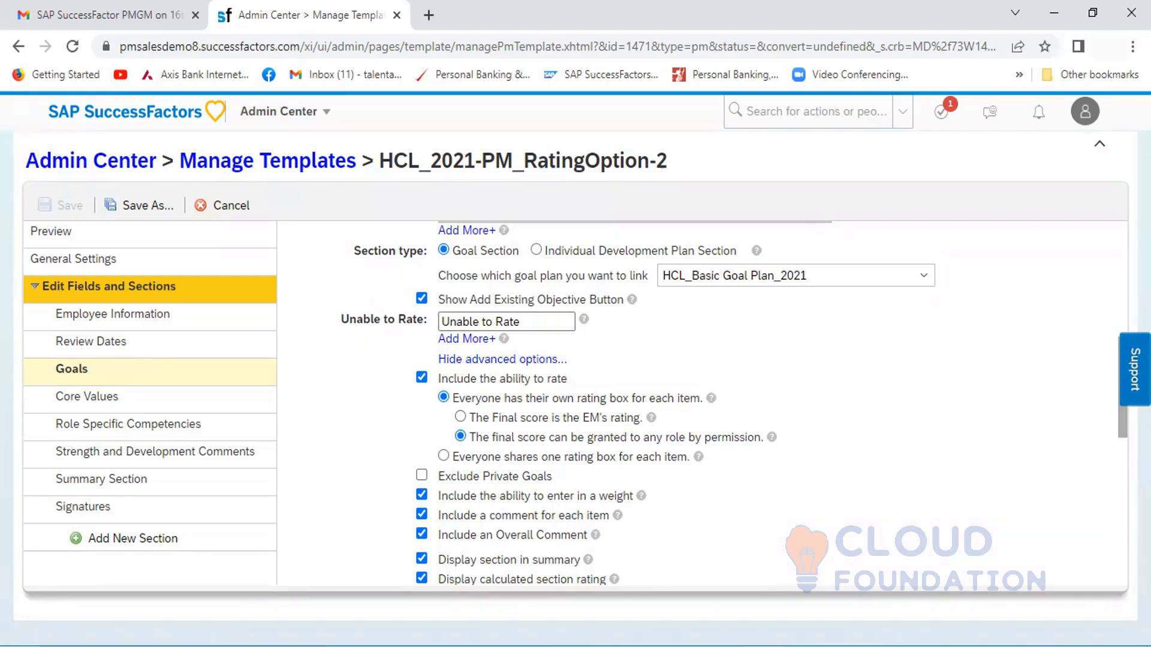
scroll(1110, 547, "down", 10)
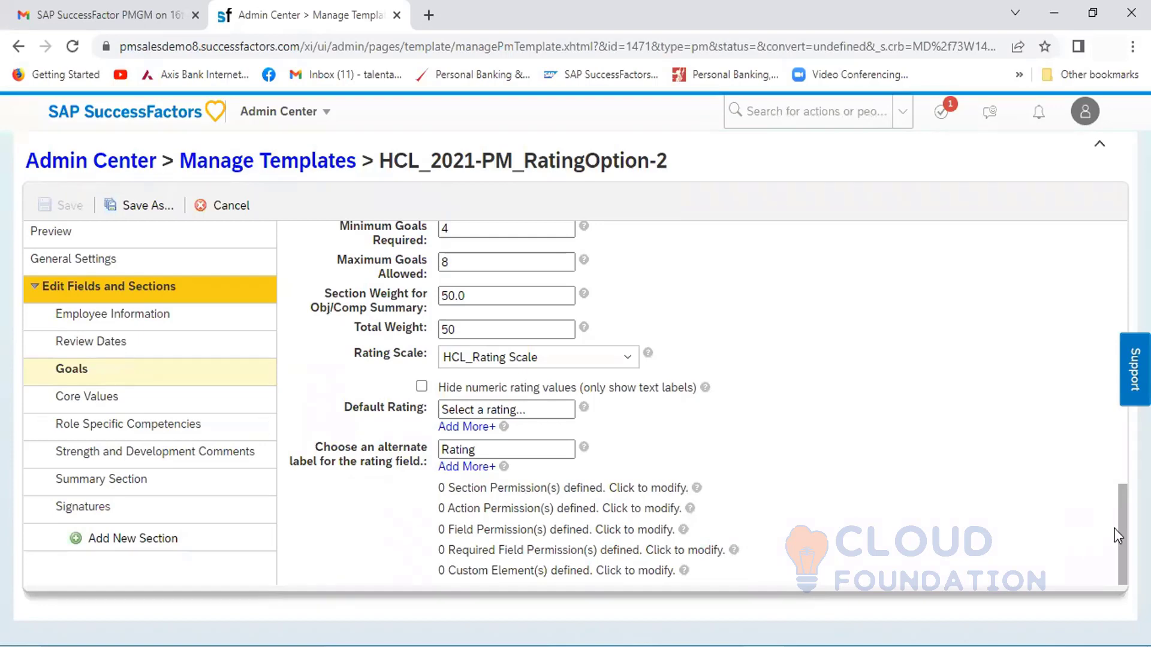
scroll(701, 401, "up", 15)
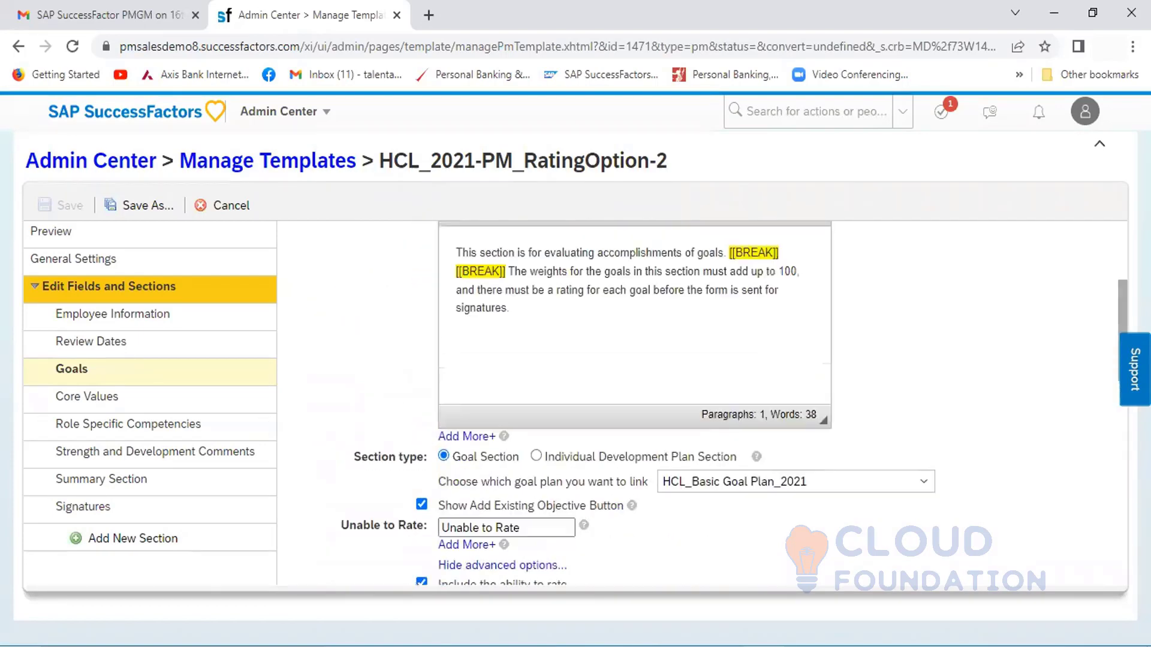
scroll(779, 413, "down", 10)
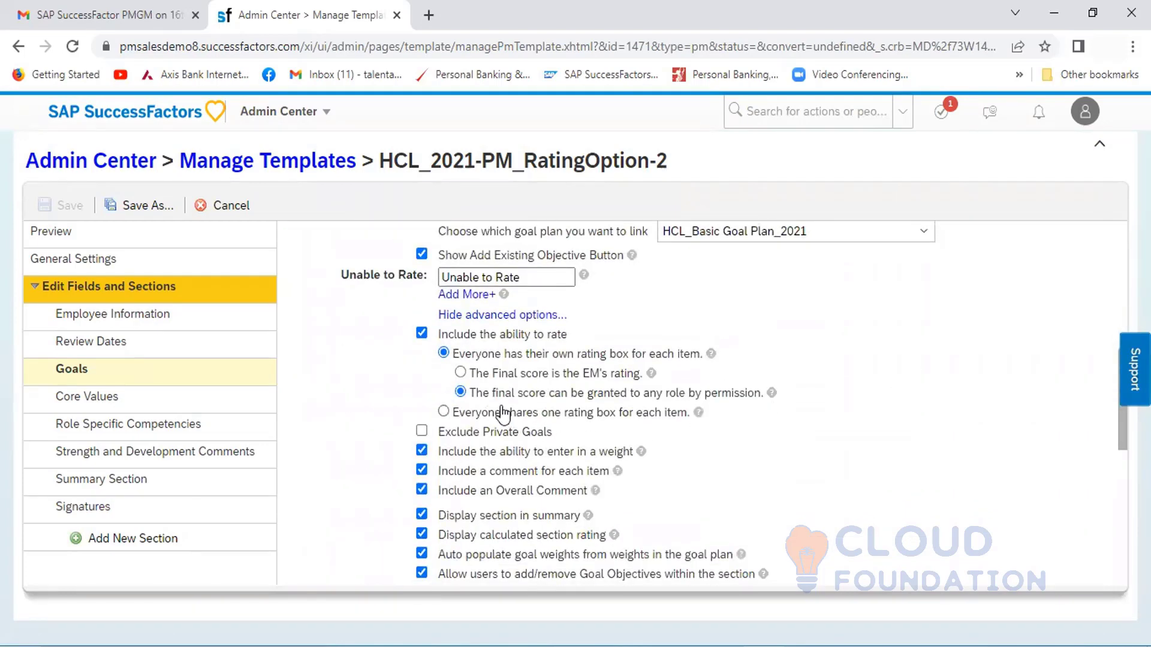
left_click(460, 372)
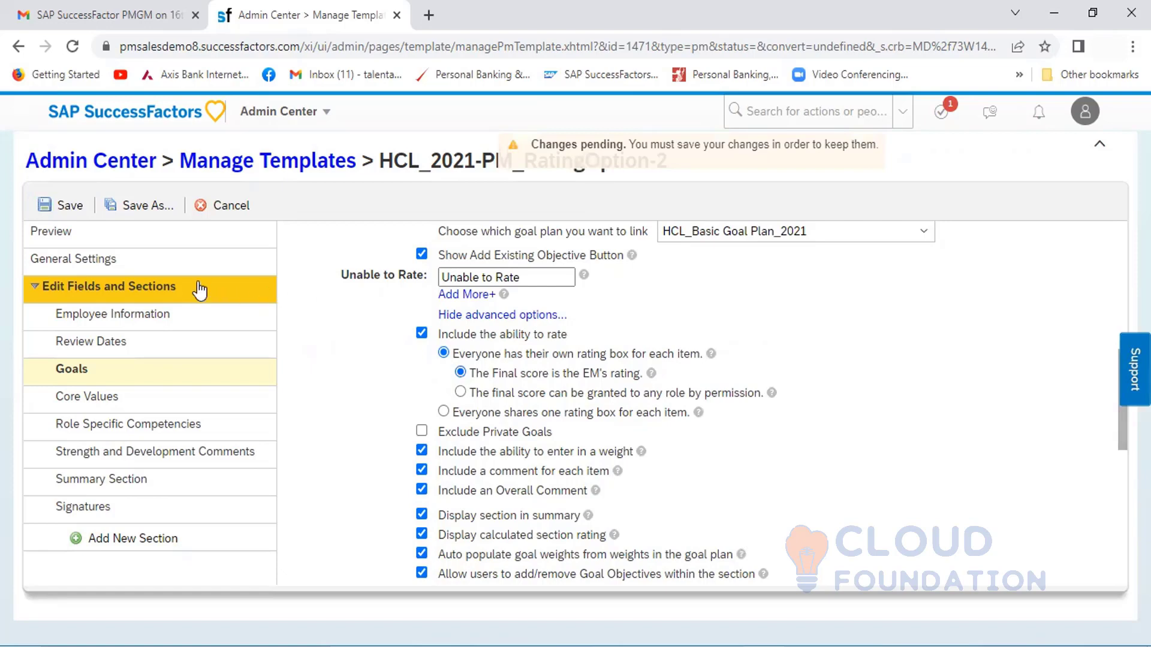
Step: Save the modified template as a new template named HCL_2021-PM_RatingOption-3
left_click(148, 209)
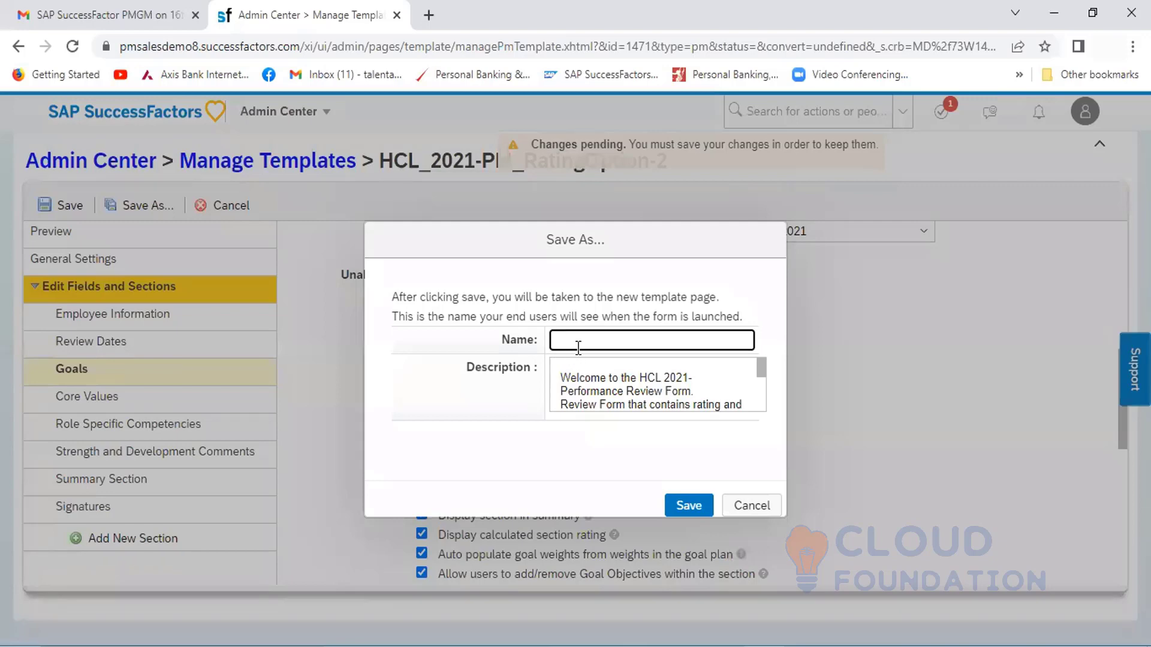
type("HCL_2021-PM_RatingOption")
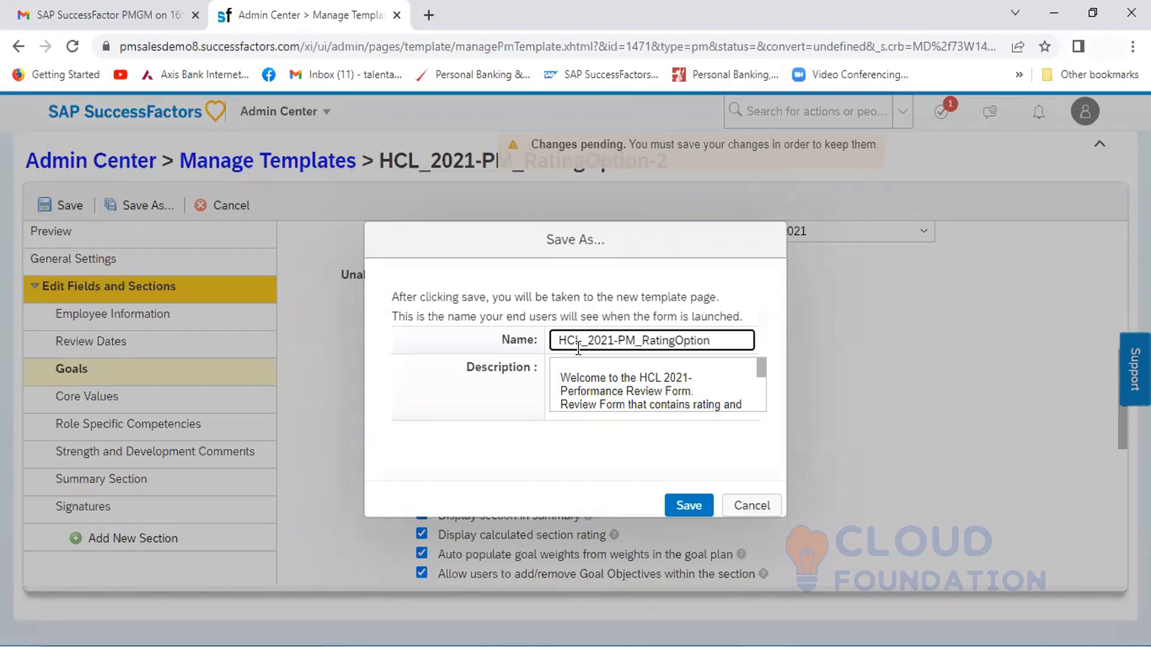
type("-3")
left_click(687, 506)
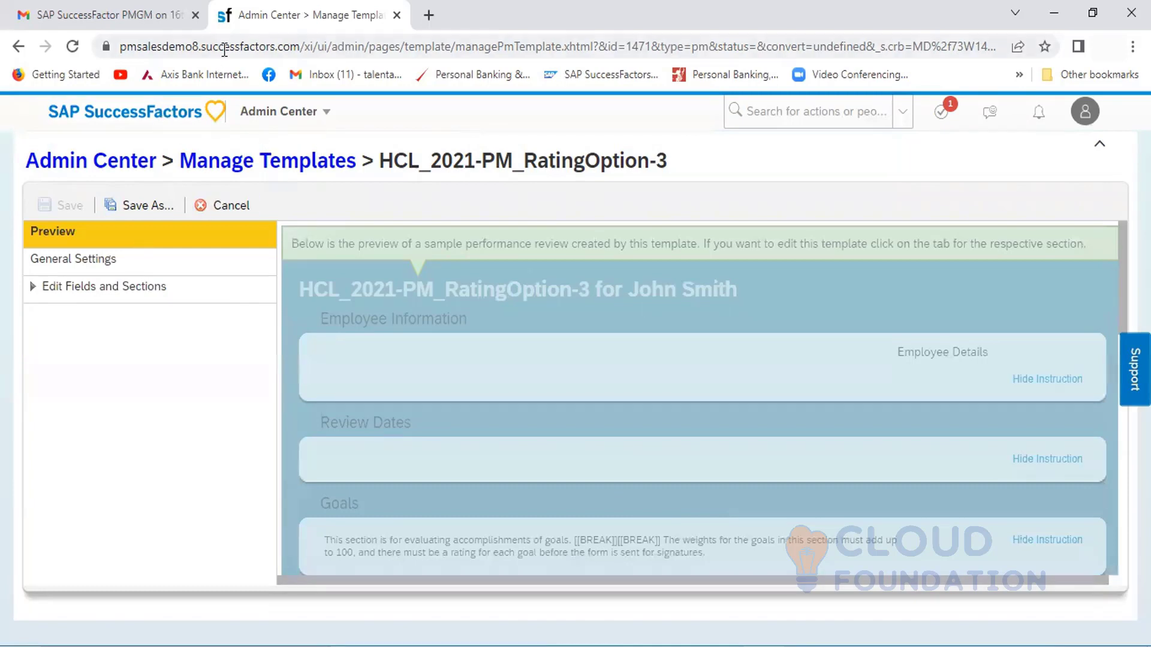
Step: Duplicate the browser tab showing the new template and return to the original tab
key("alt+Tab")
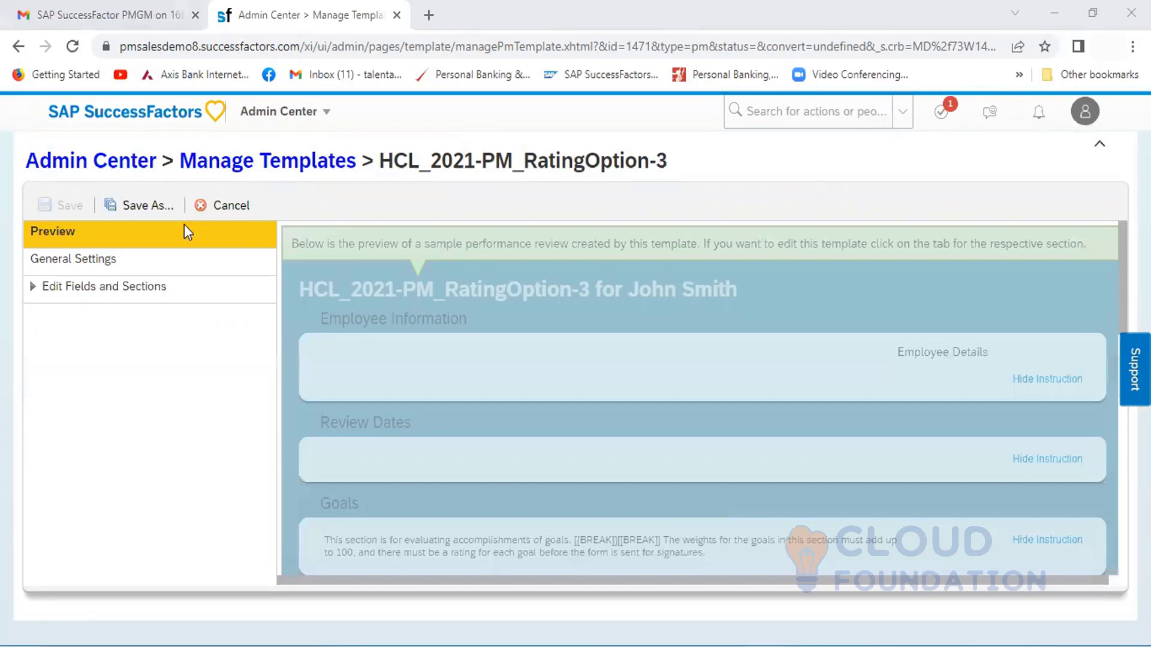
right_click(280, 12)
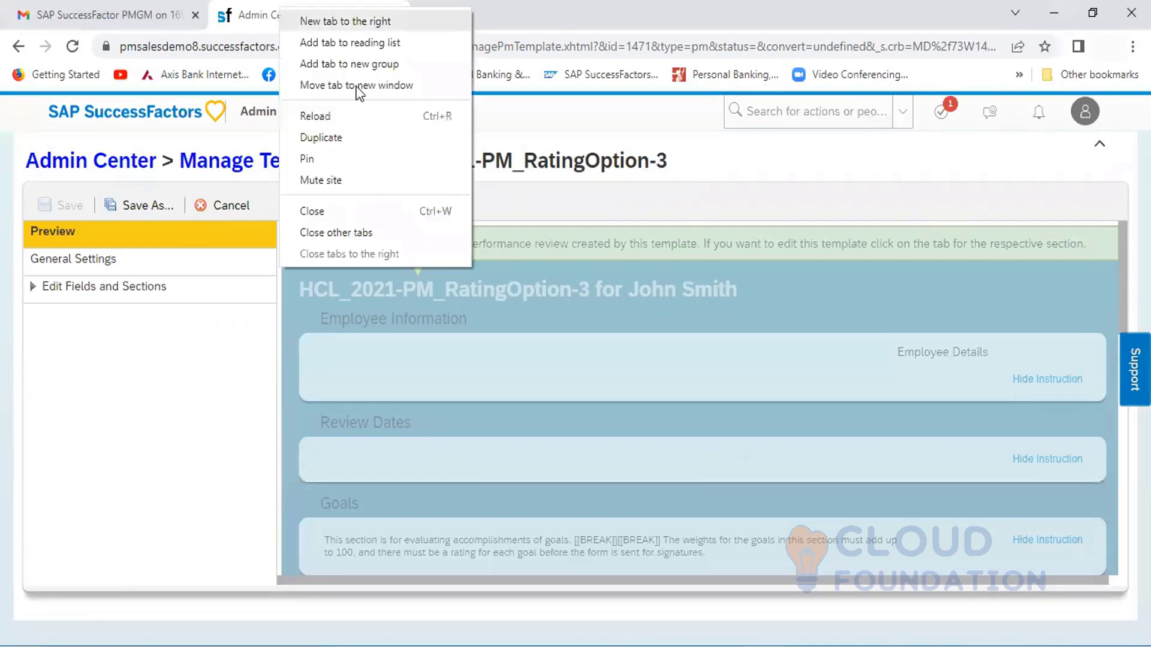
left_click(366, 142)
left_click(297, 24)
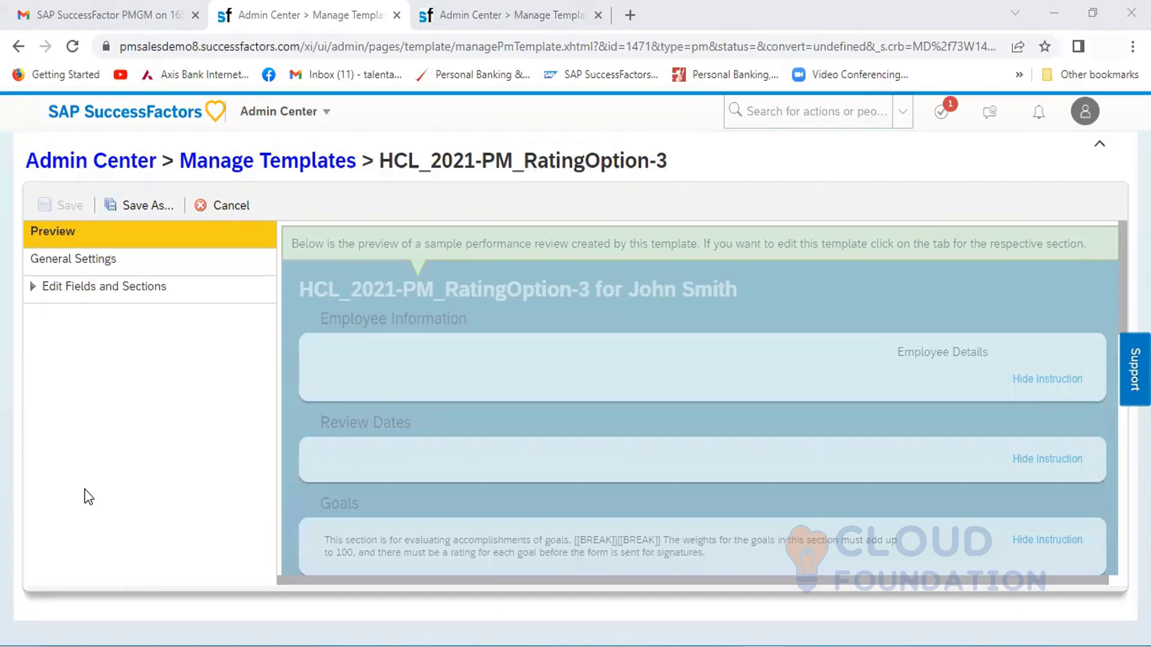
Step: Open the Goals section of the HCL_2021-PM_RatingOption-3 template and show its advanced options
left_click(77, 297)
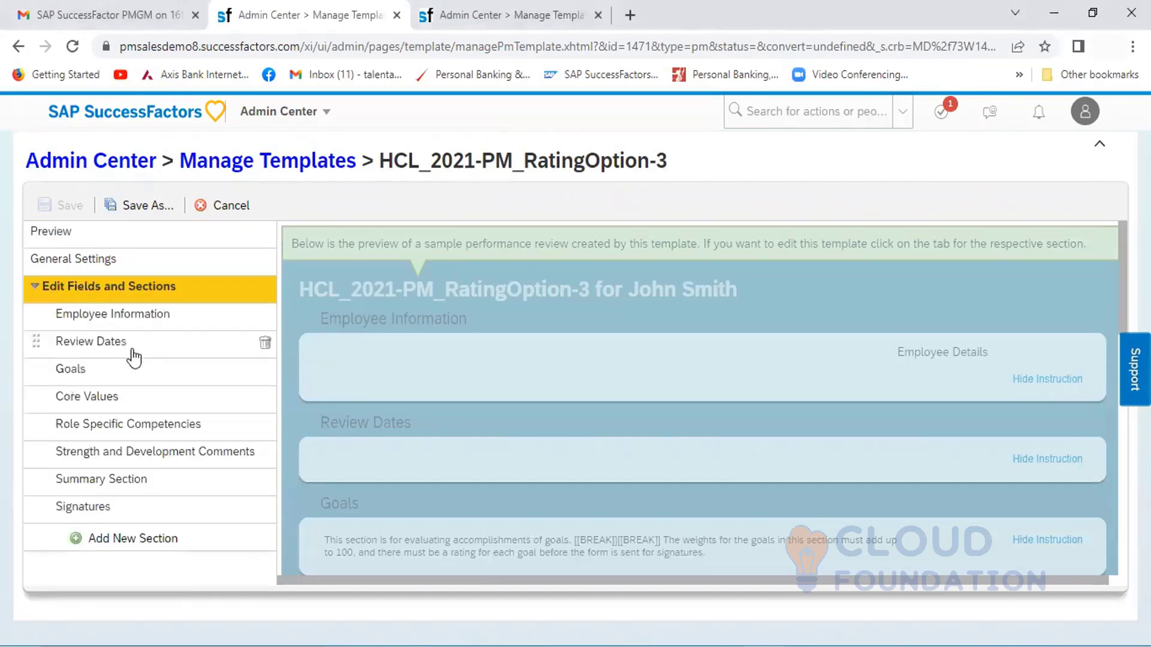
left_click(90, 376)
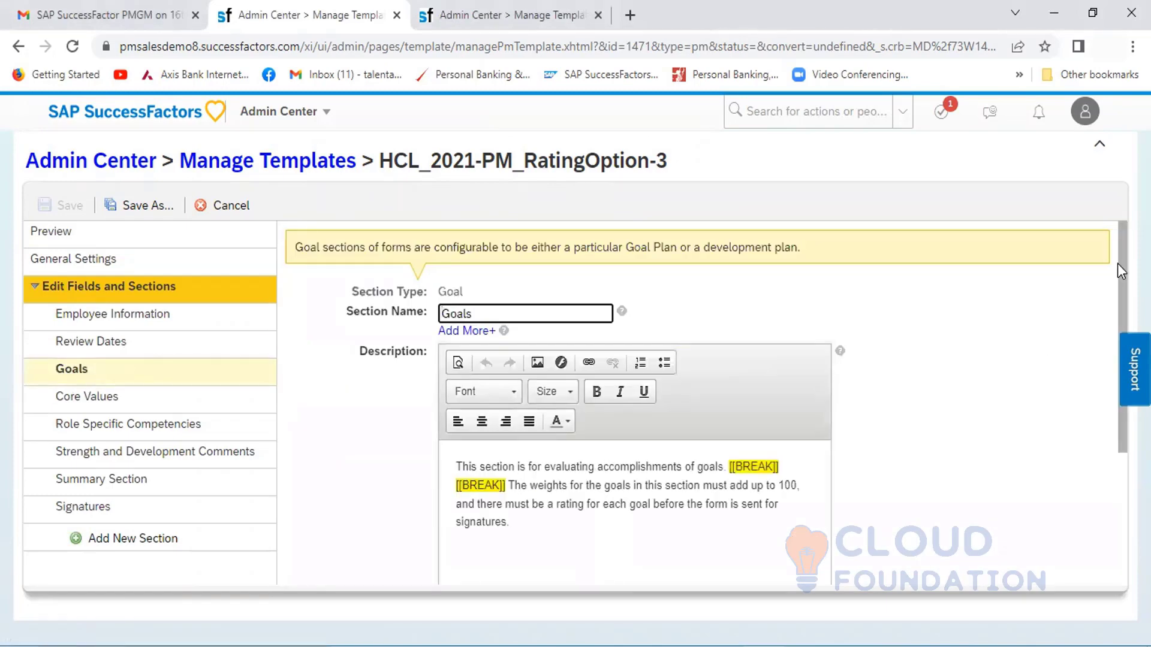
left_click_drag(1118, 328, 1113, 441)
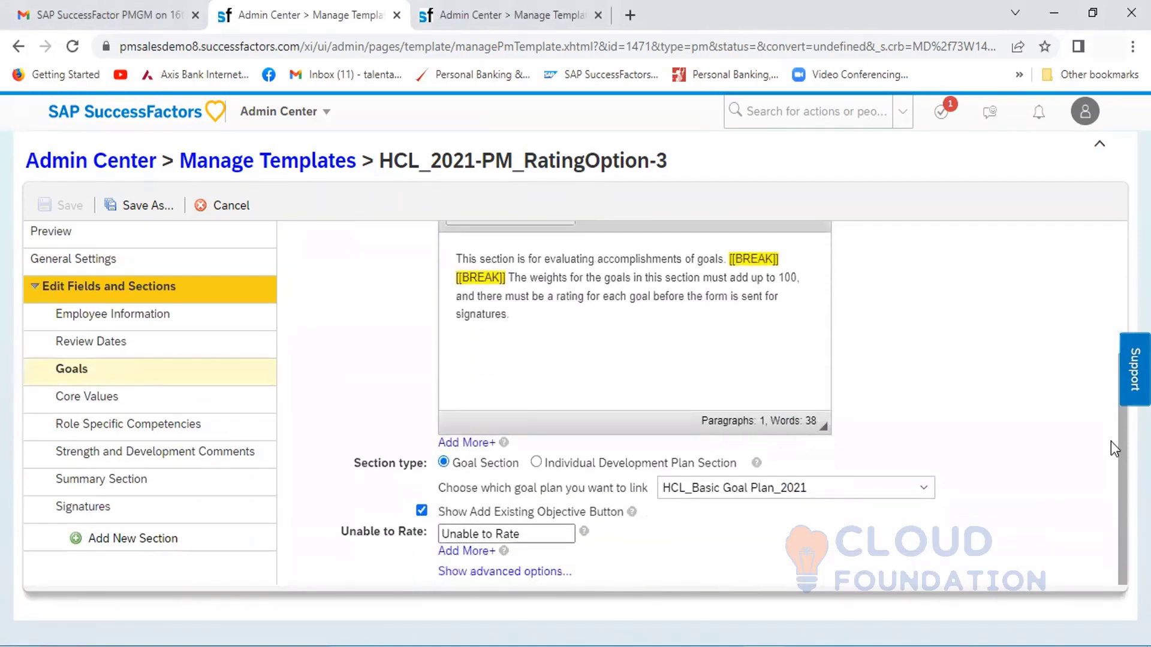
left_click(539, 571)
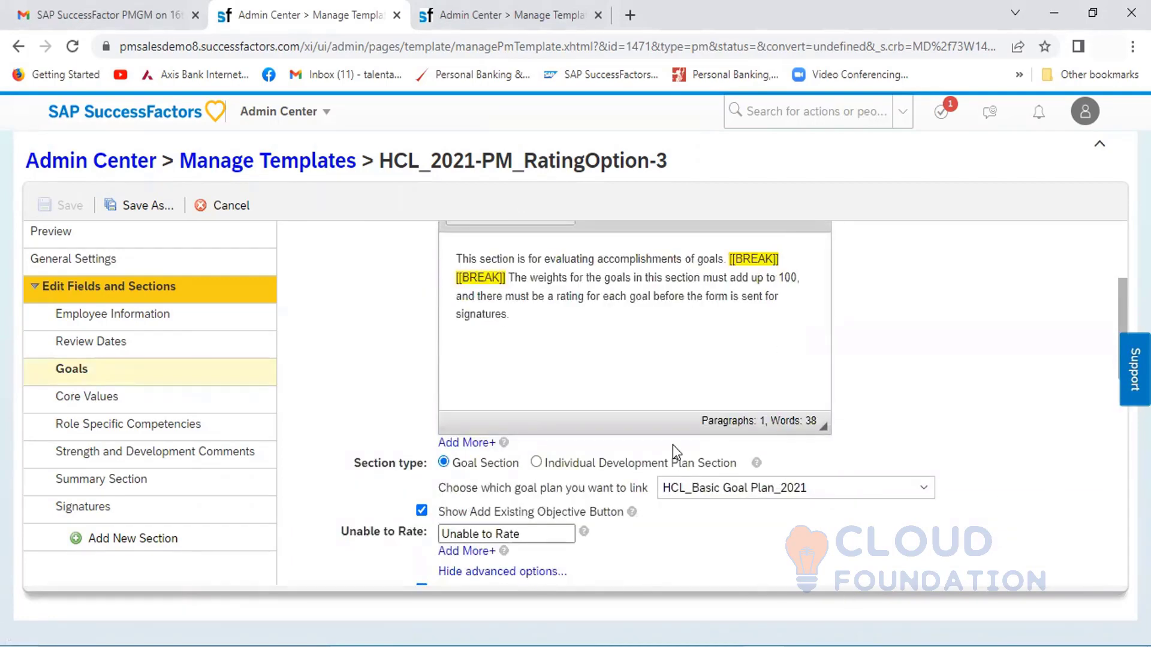
Step: In the Role Specific Competencies section's advanced options, give everyone their own rating box for each item
left_click(118, 427)
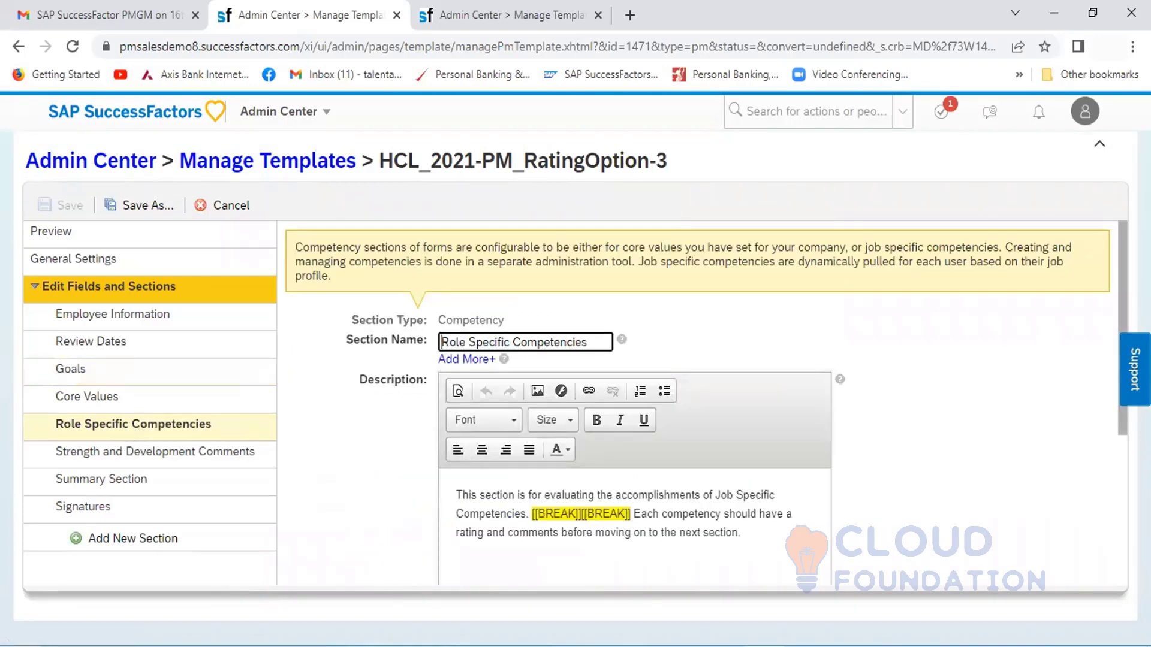
scroll(1104, 448, "down", 4)
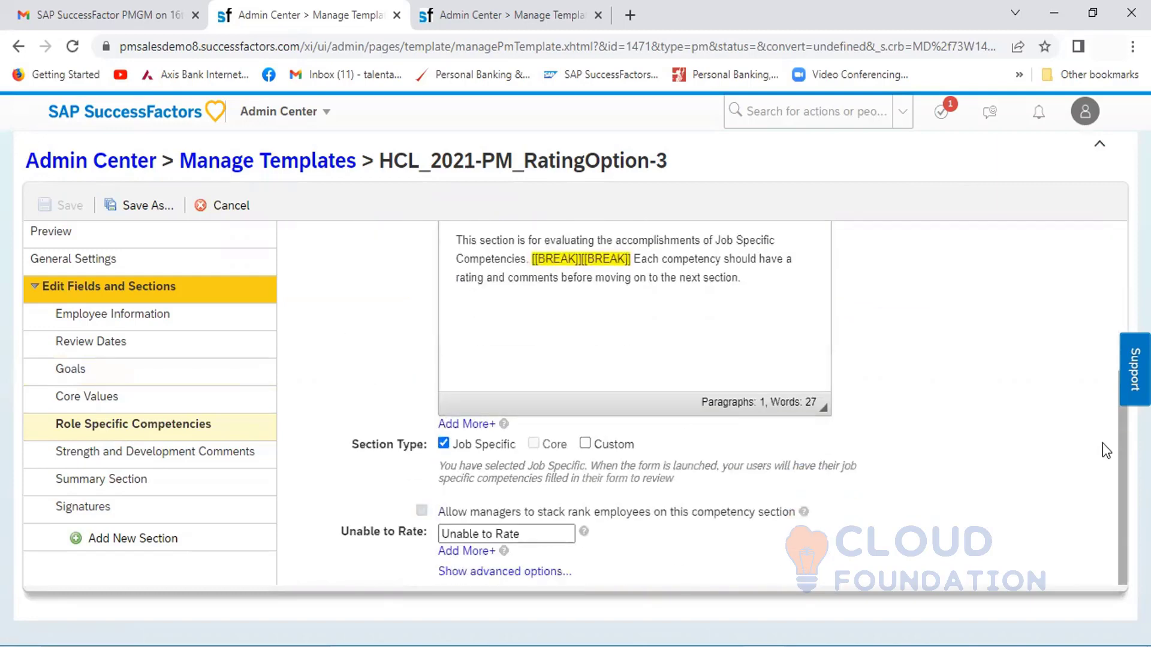
left_click(539, 576)
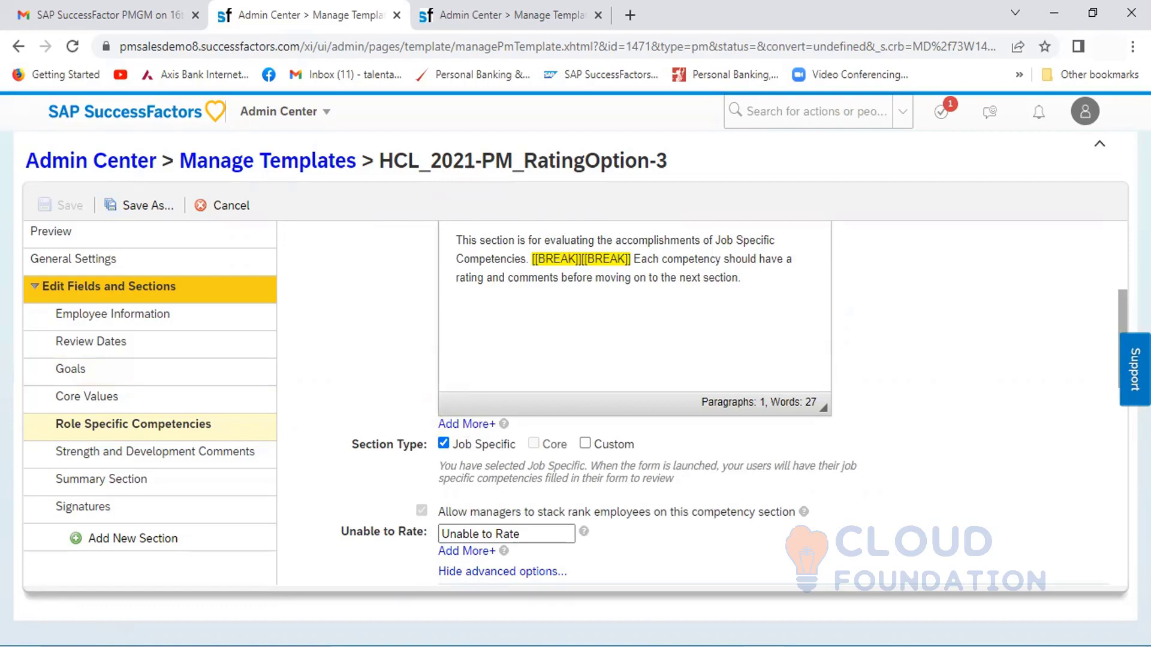
left_click_drag(1117, 355, 1118, 433)
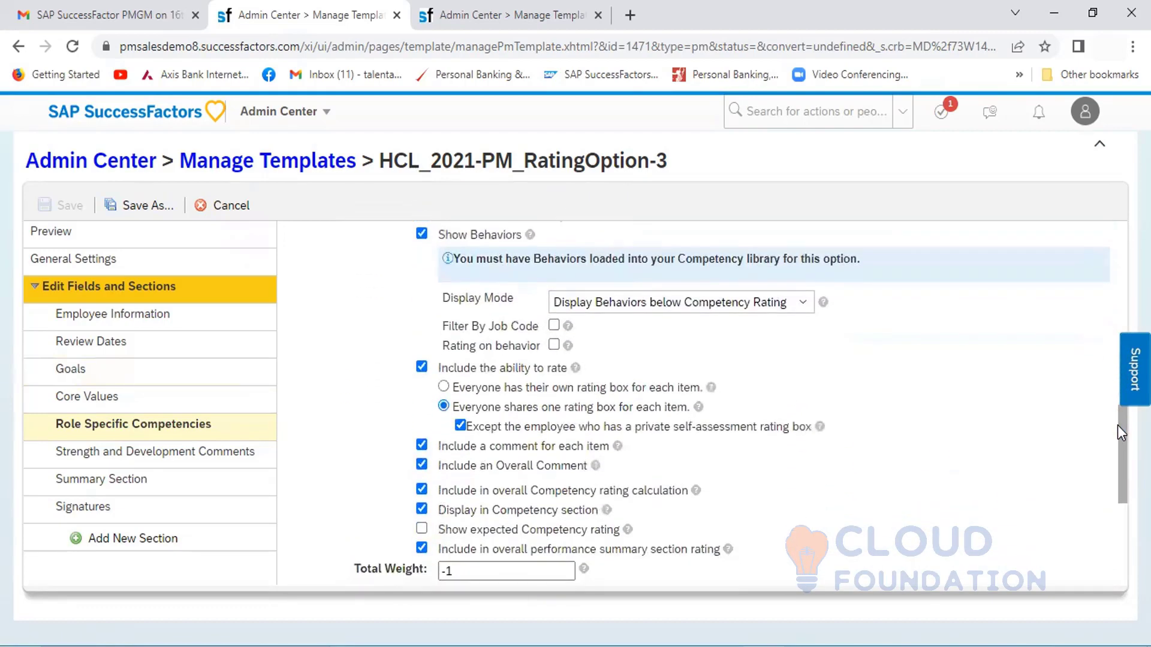
left_click(443, 387)
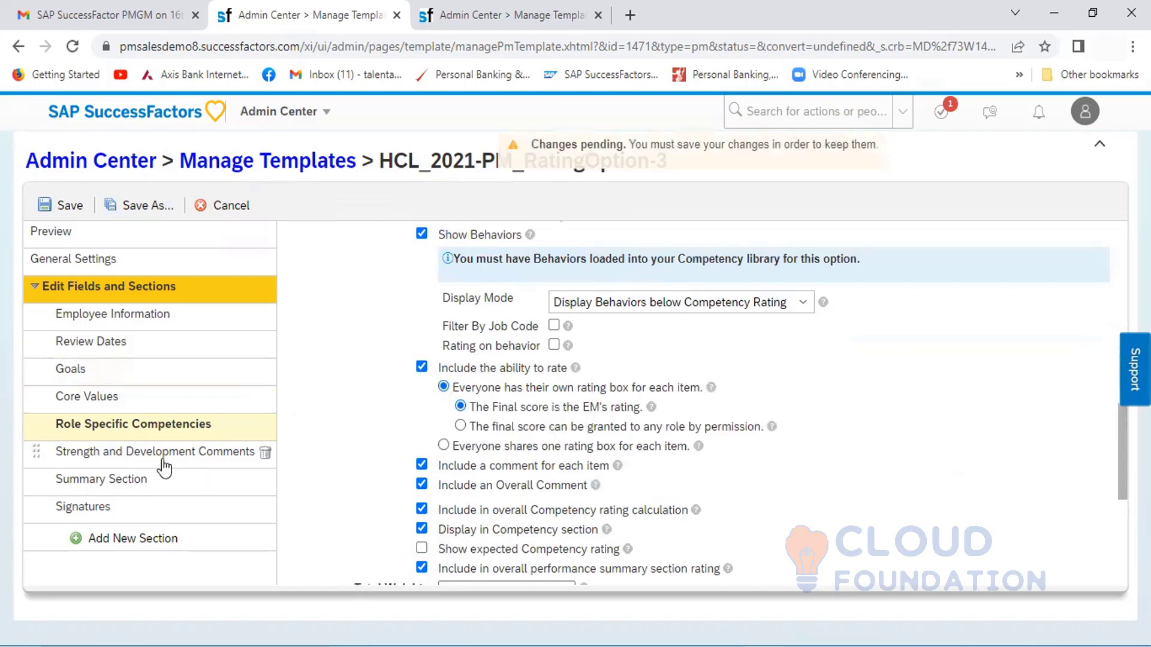
Step: In the Core Values section's advanced options, give everyone their own rating box for each item and save the template
left_click(106, 401)
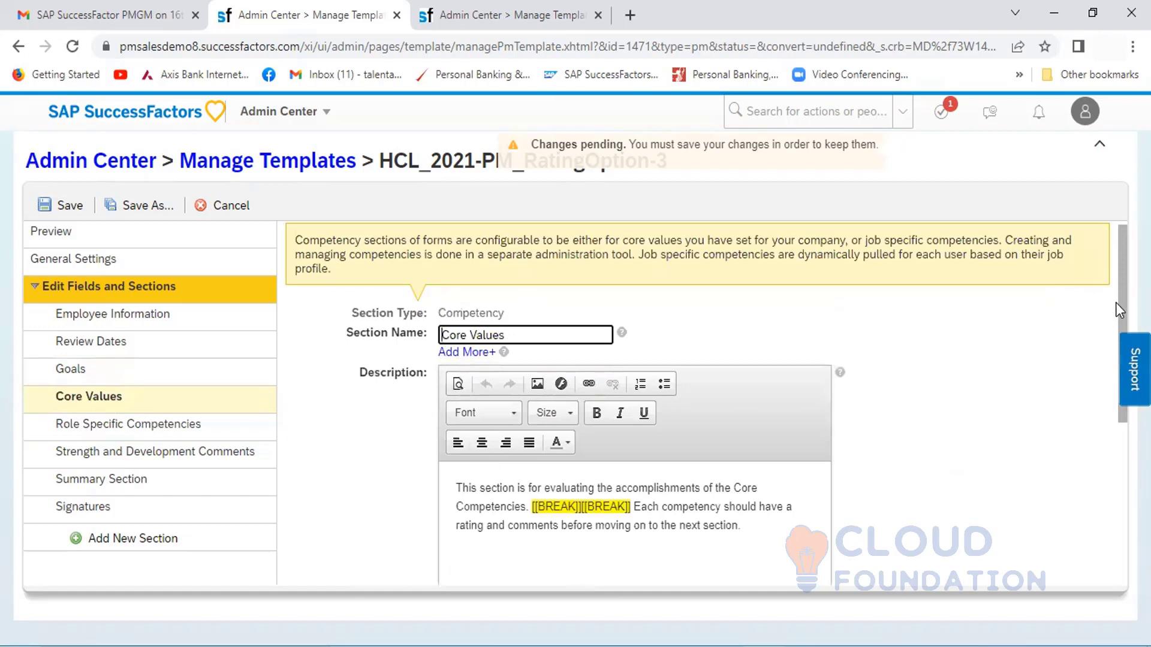
scroll(1106, 500, "down", 5)
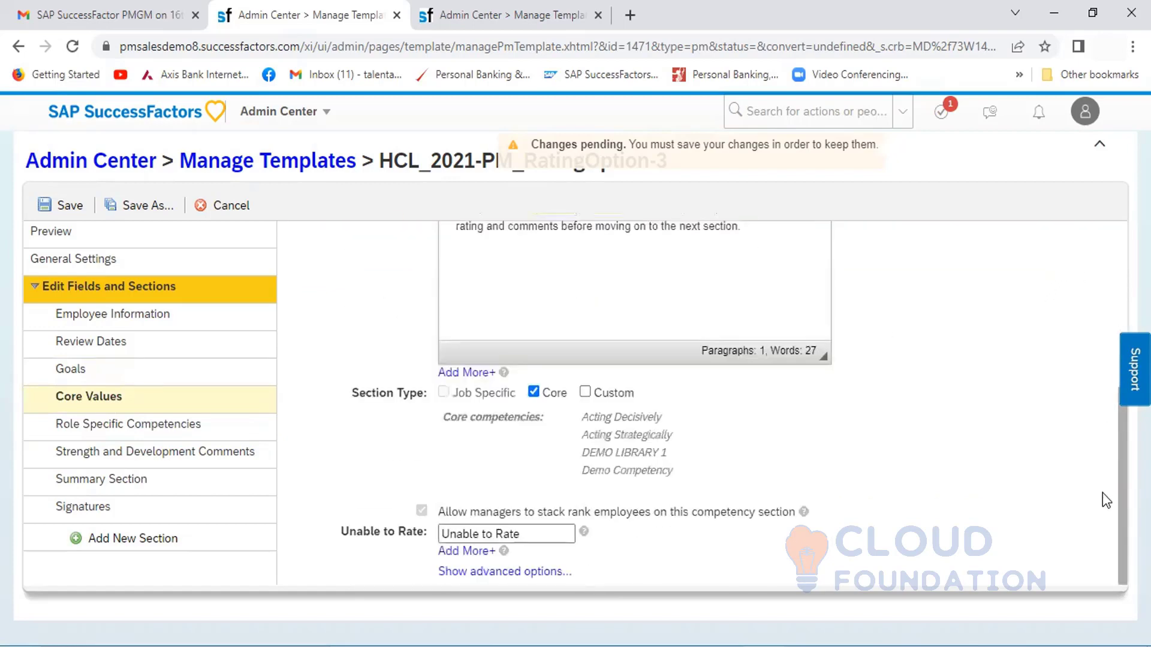
left_click(497, 574)
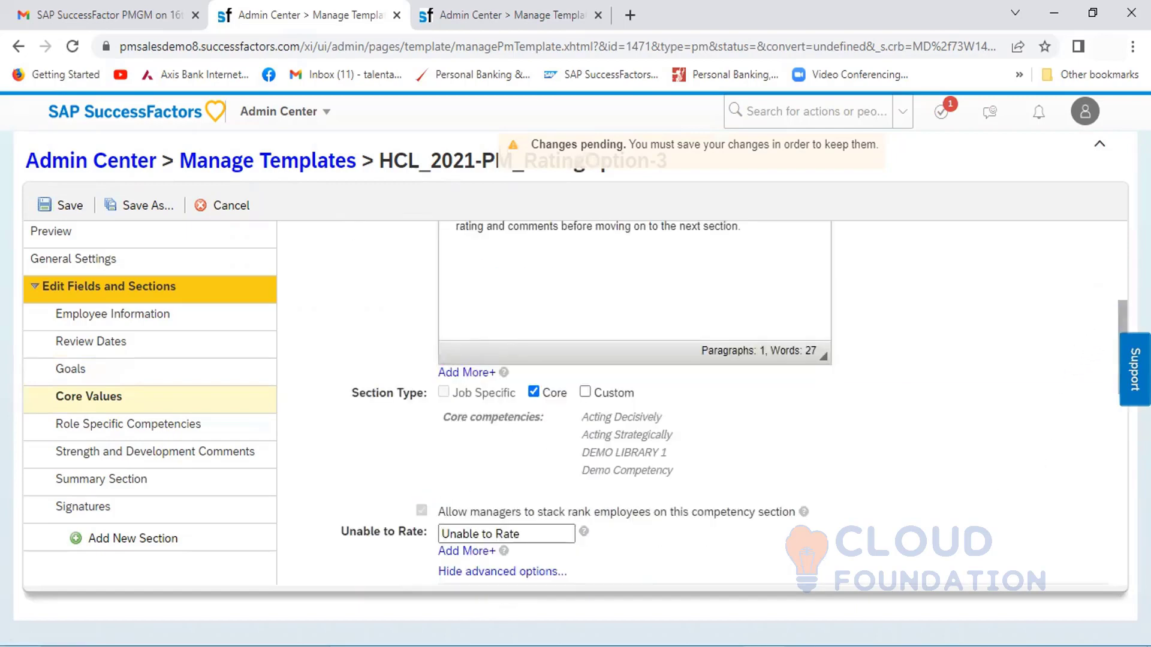
scroll(1112, 382, "down", 8)
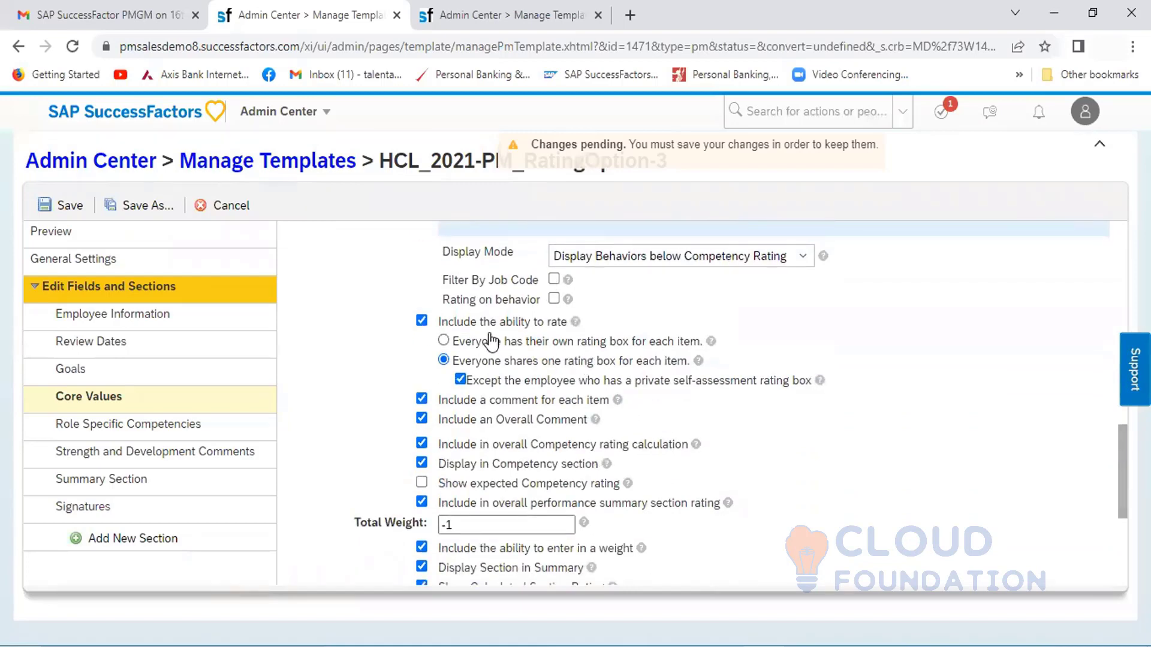
left_click(444, 340)
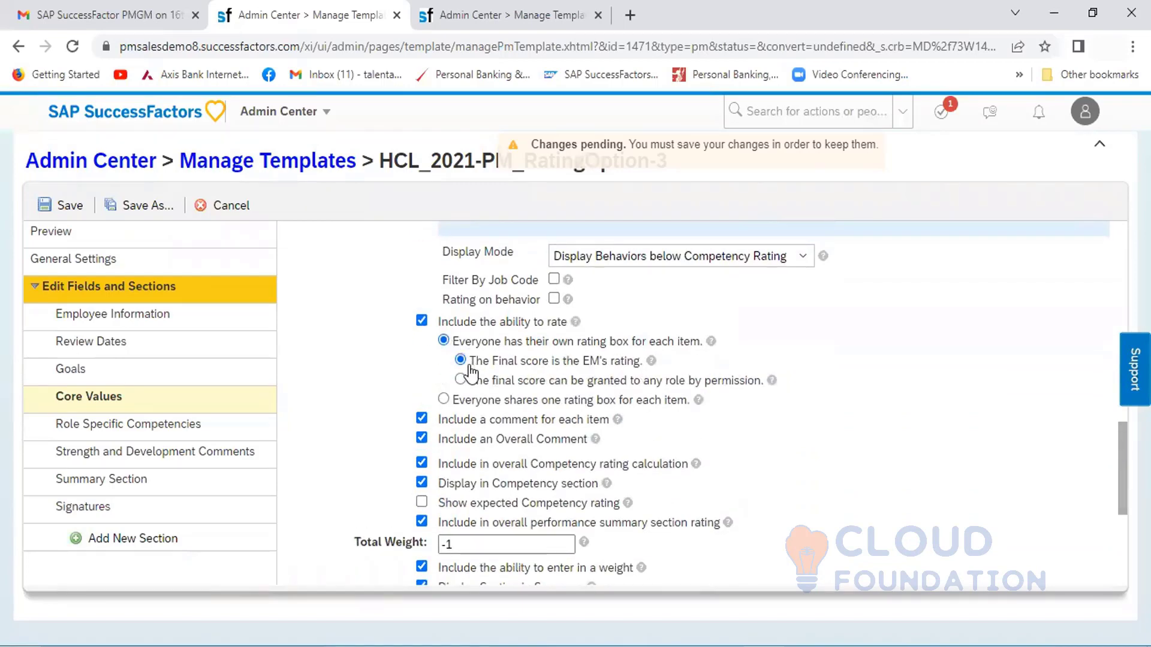
left_click(64, 204)
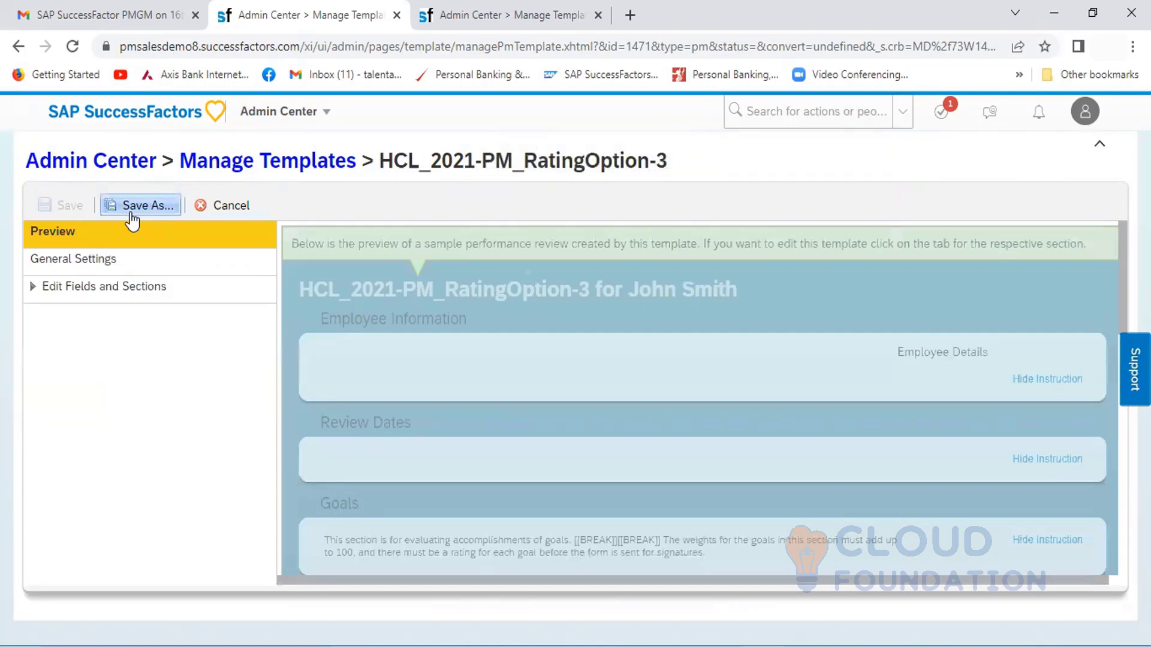
Step: In the other SuccessFactors browser tab, proxy as the SVP Operations & Maintenance employee based in Kuala Lumpur
left_click(492, 15)
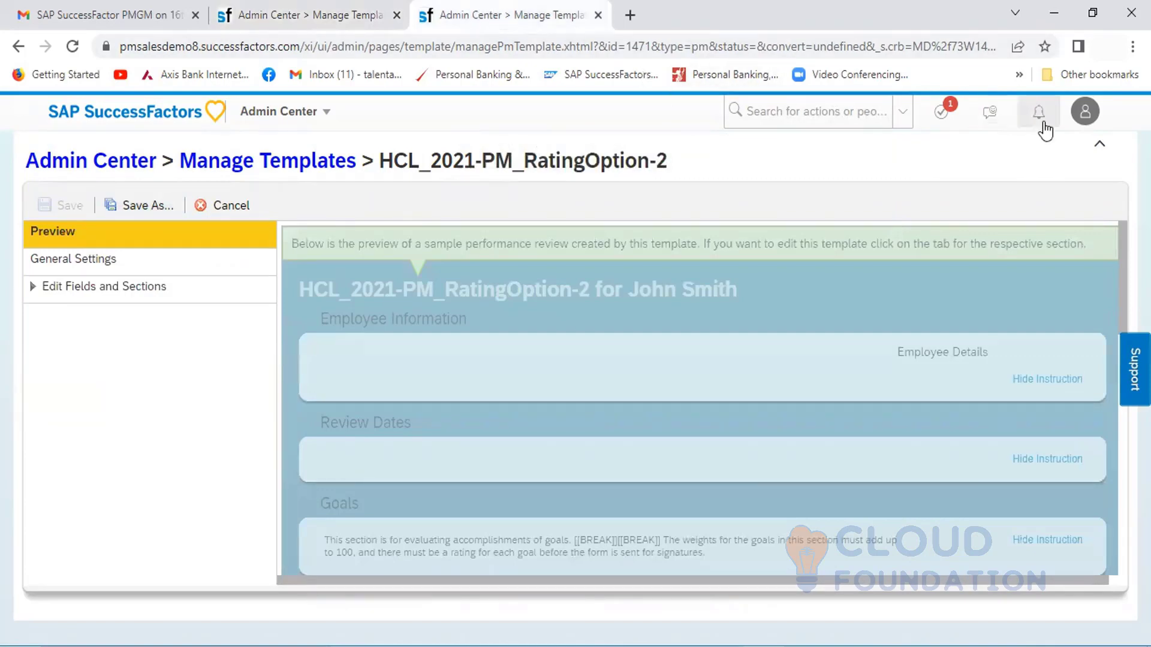
left_click(1085, 114)
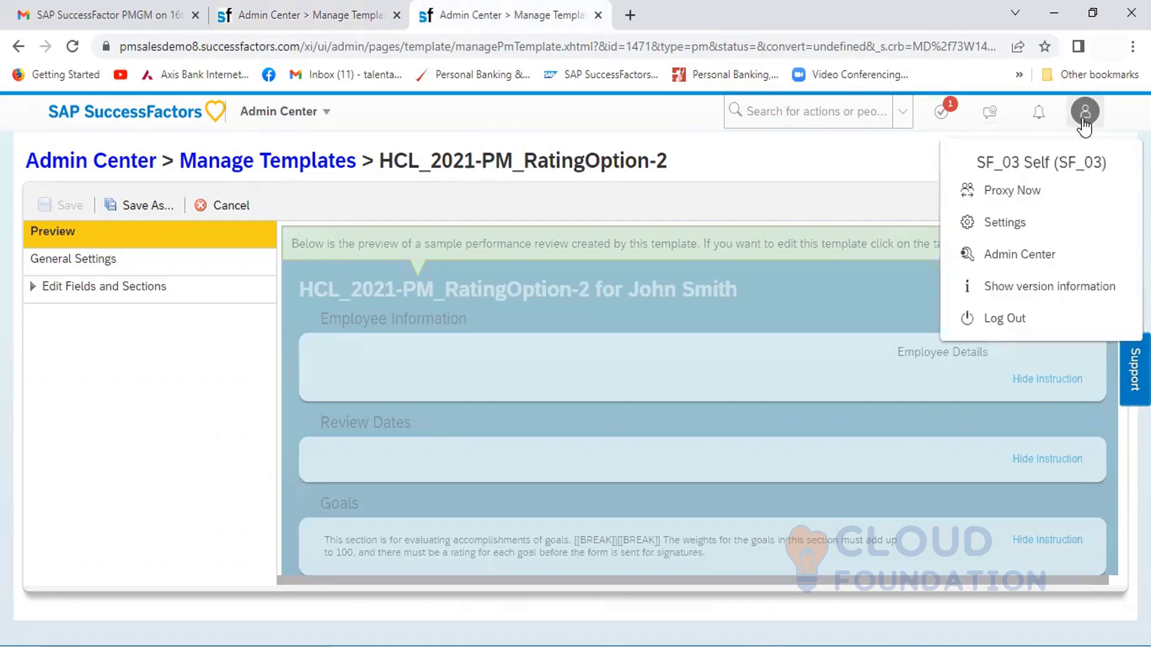
left_click(1019, 191)
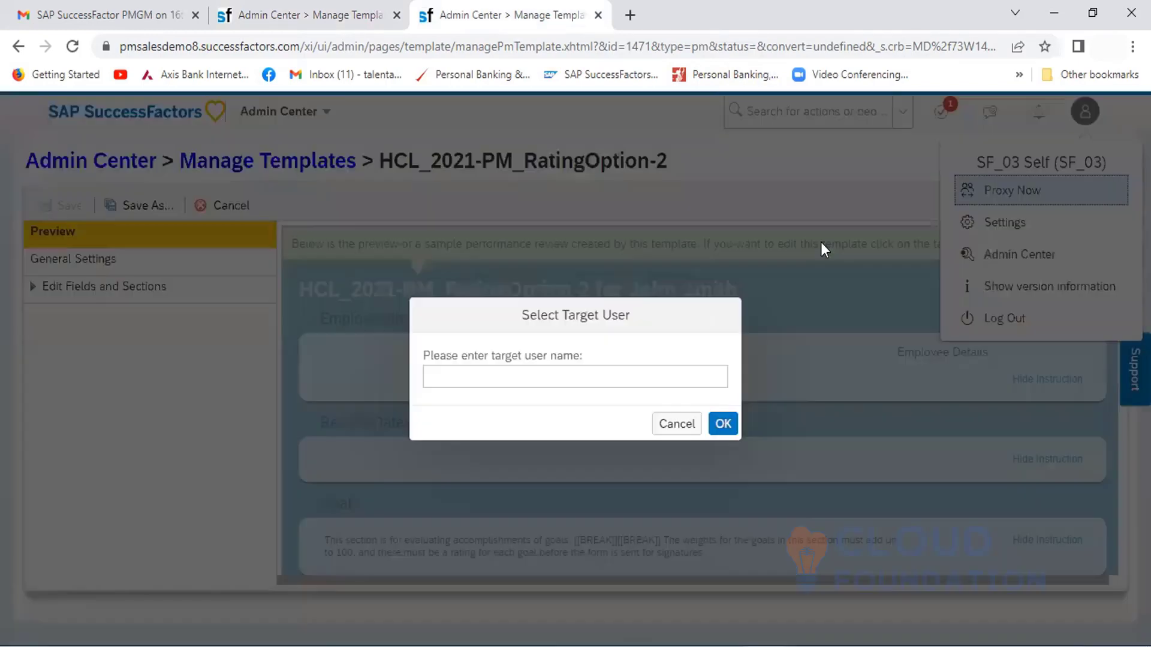
left_click(495, 381)
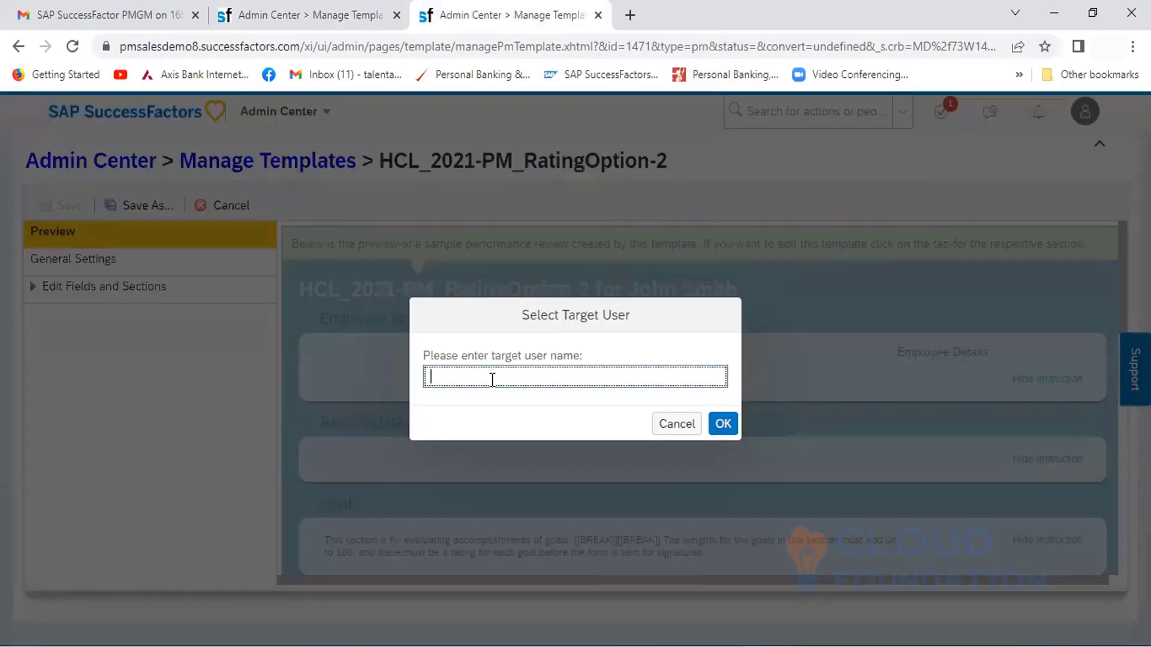
type("Ahmad")
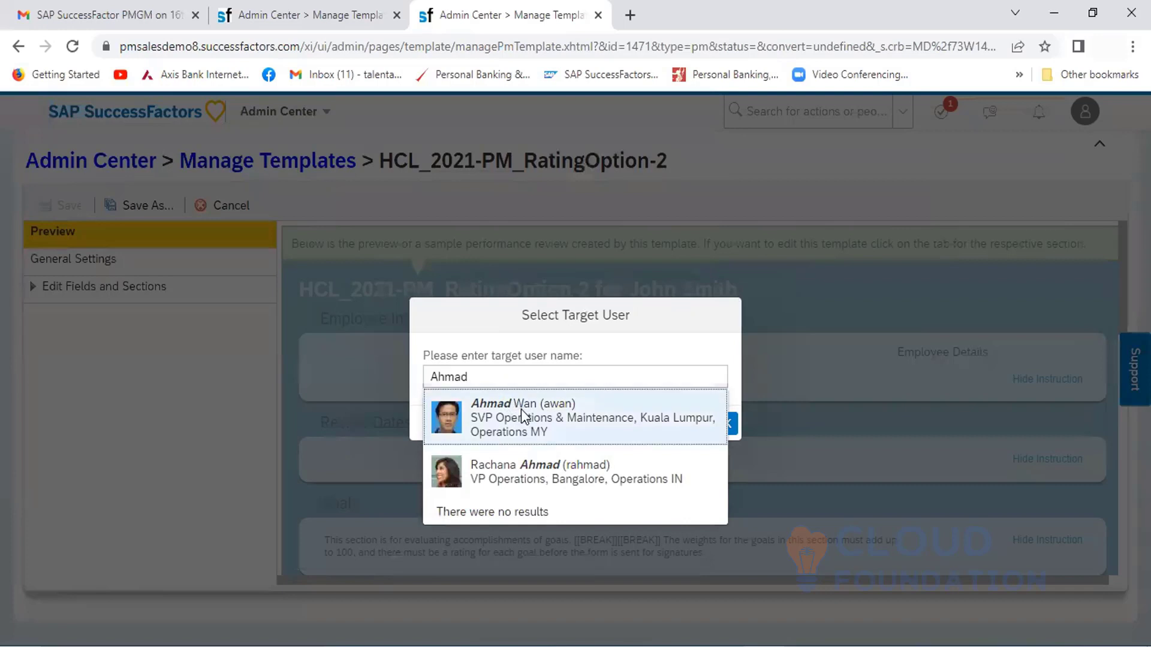
left_click(520, 409)
left_click(723, 423)
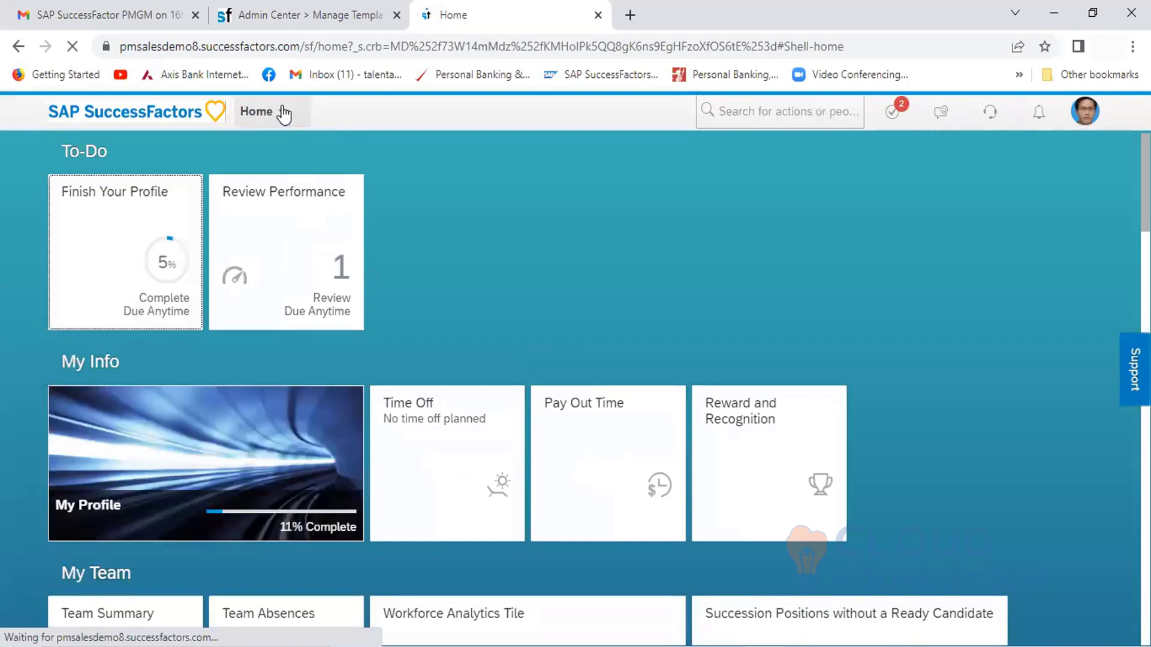
Step: Open the employee's HCL_2021-Performance ReviewForm_Rating Option_0 form from Performances and view its Summary Section and Signatures
left_click(276, 129)
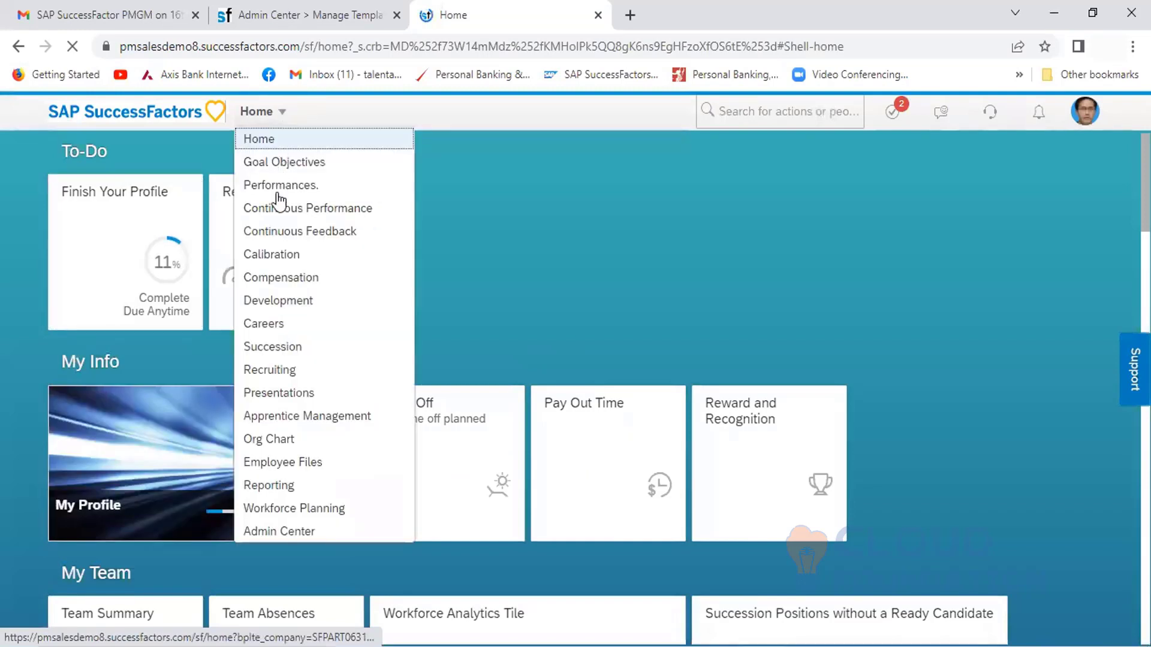
left_click(282, 186)
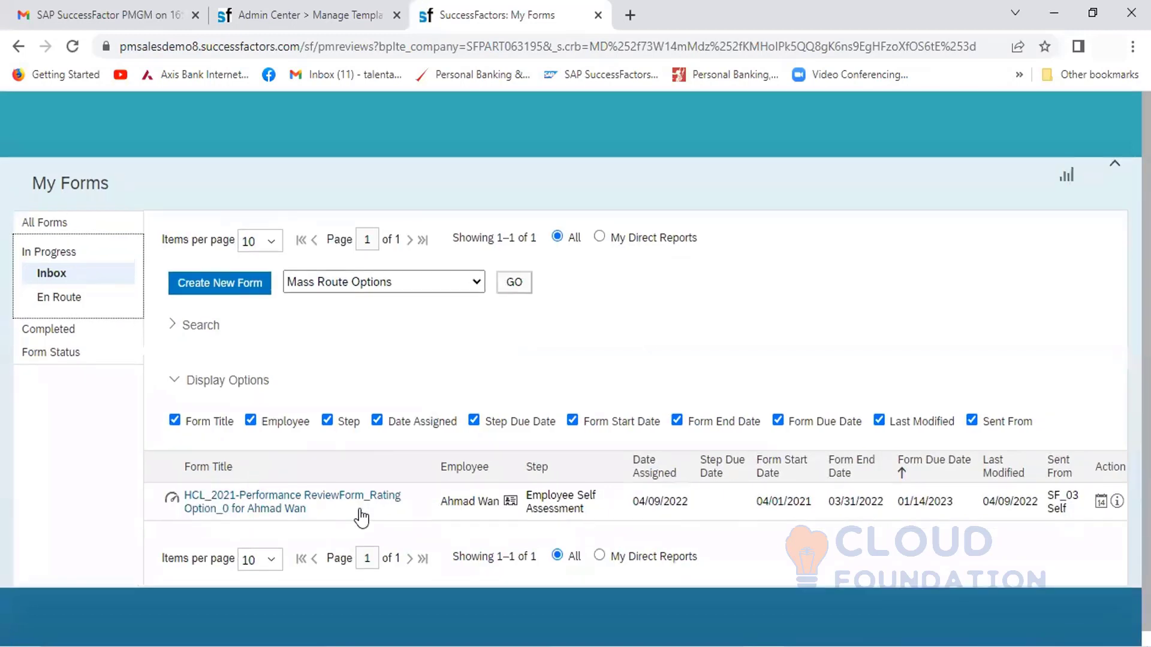
left_click(226, 503)
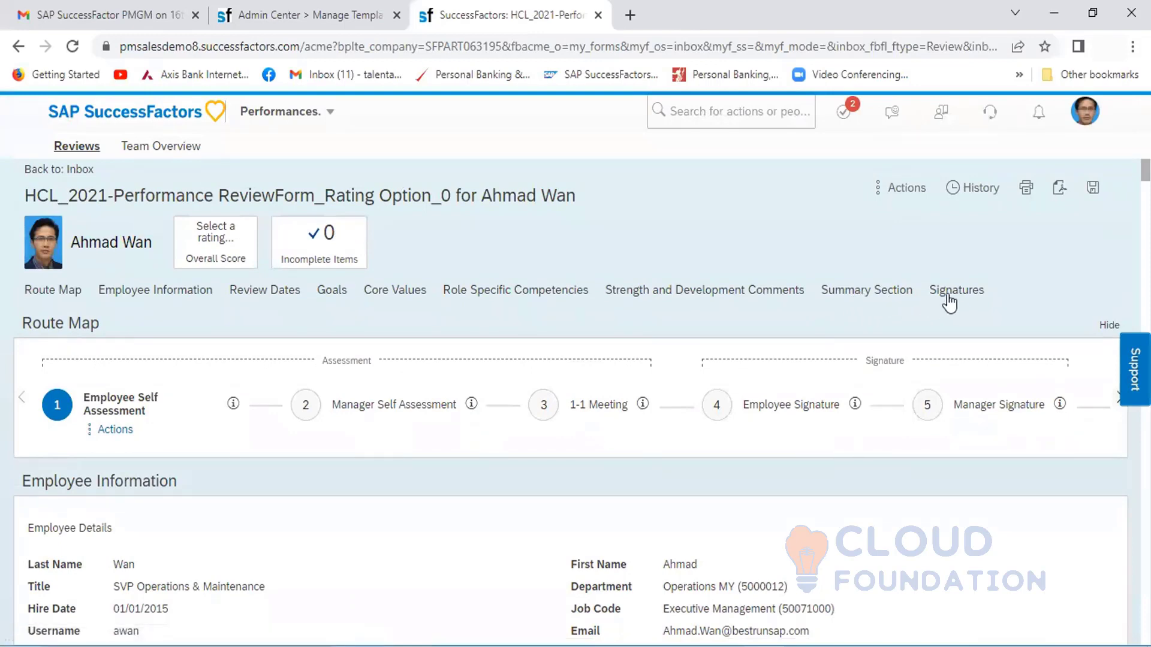
left_click(860, 293)
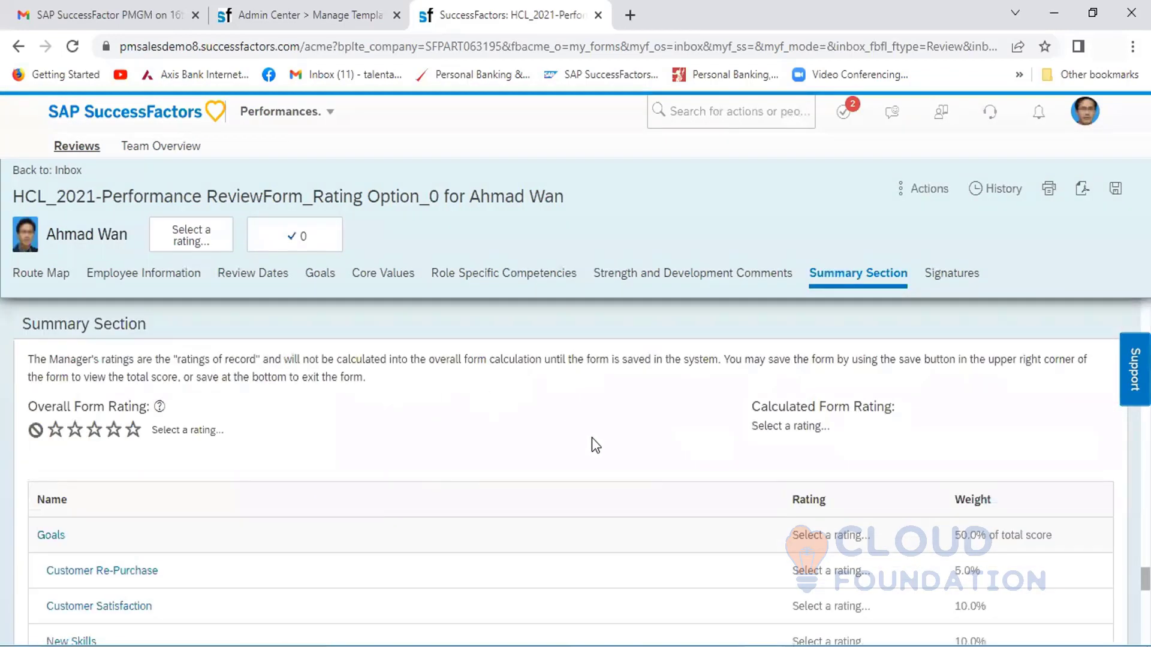
left_click(951, 275)
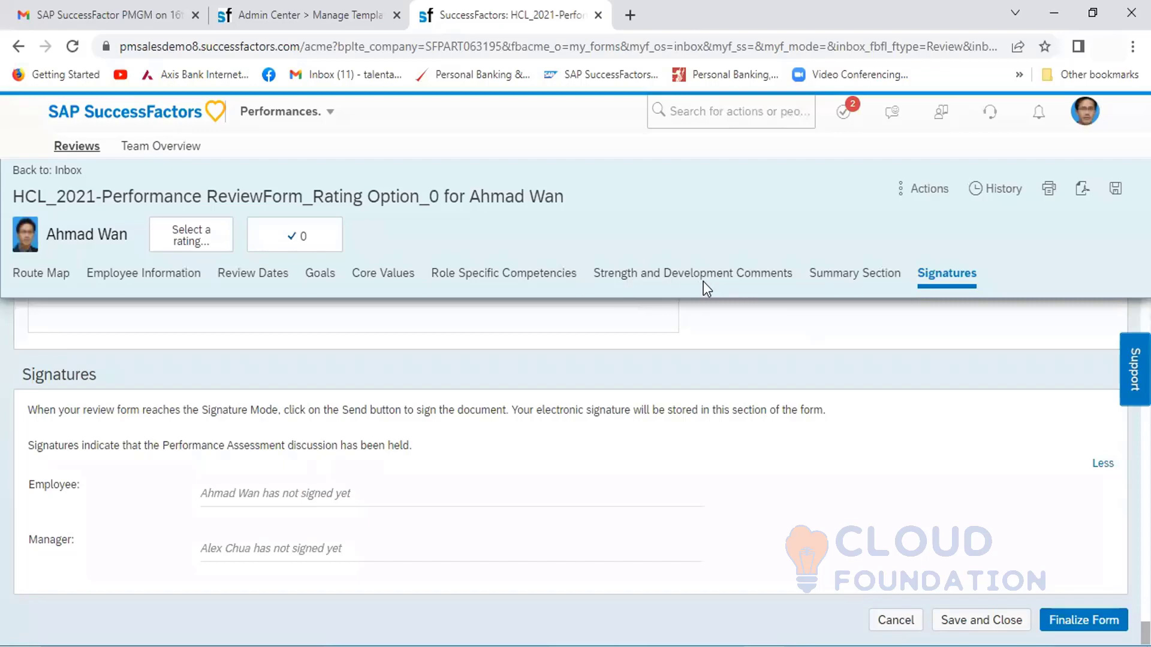
Step: Back in the HCL_2021-PM_RatingOption-3 template, show the Signatures section's advanced options and compare the section with the employee's form
left_click(317, 6)
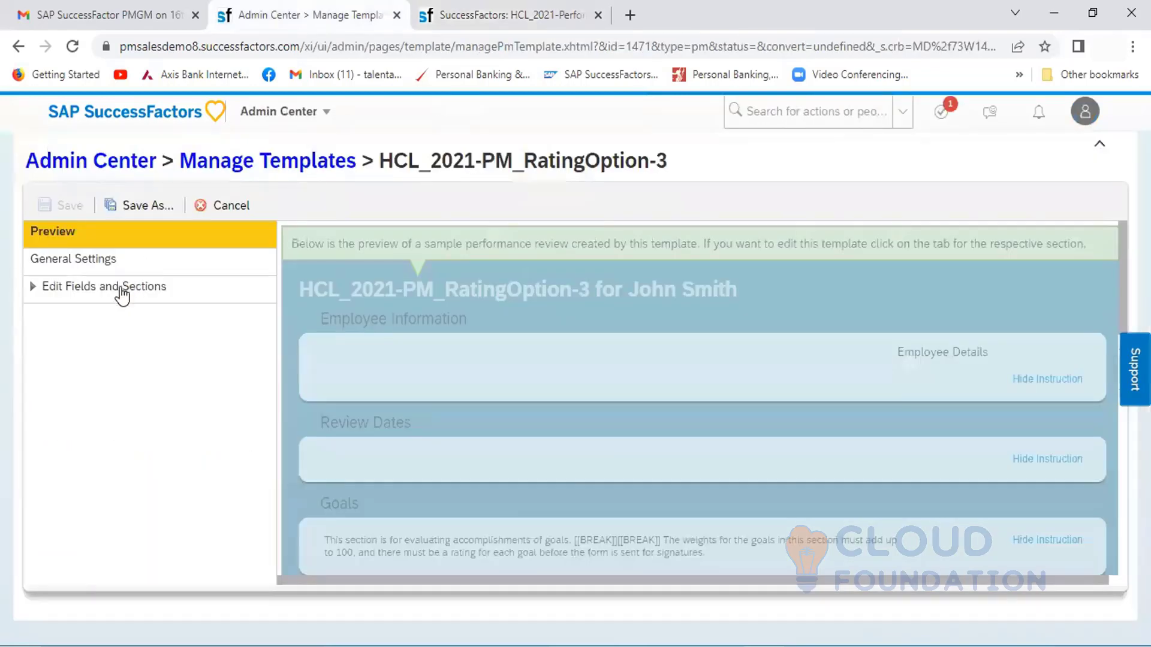
left_click(119, 295)
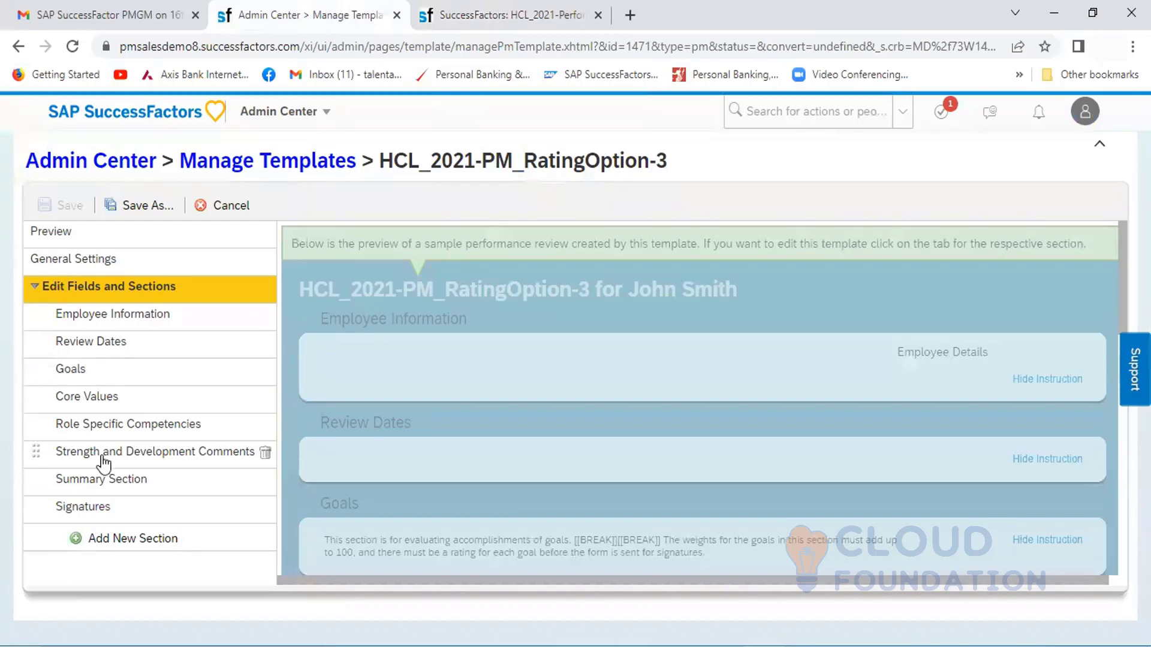
left_click(108, 513)
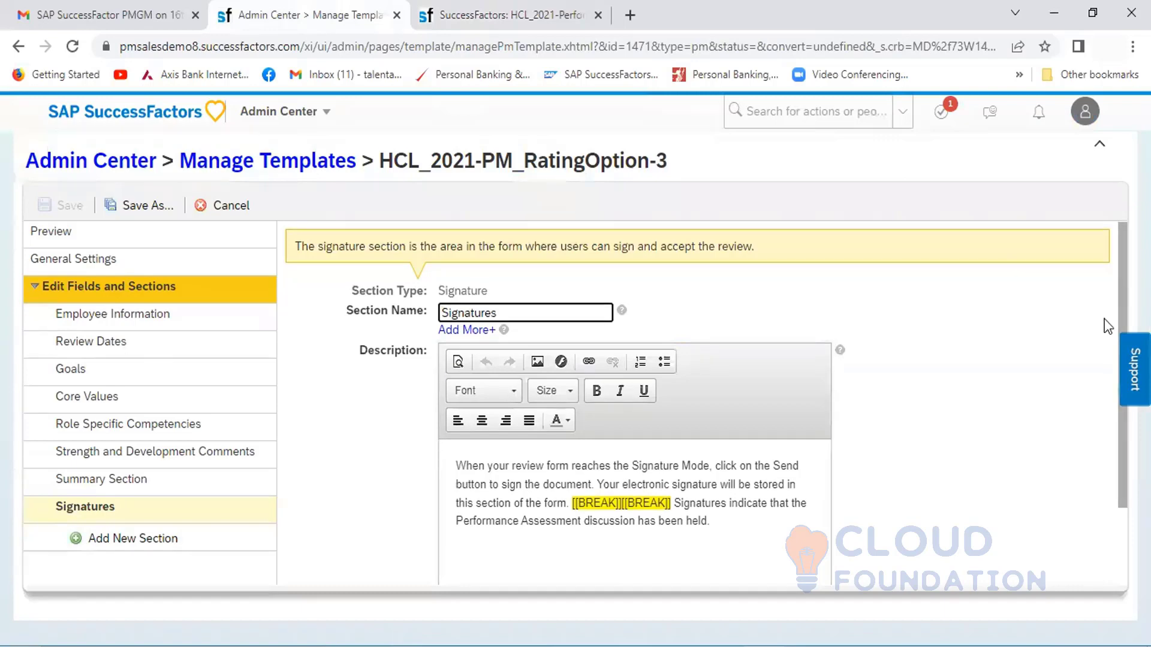
scroll(1105, 335, "down", 2)
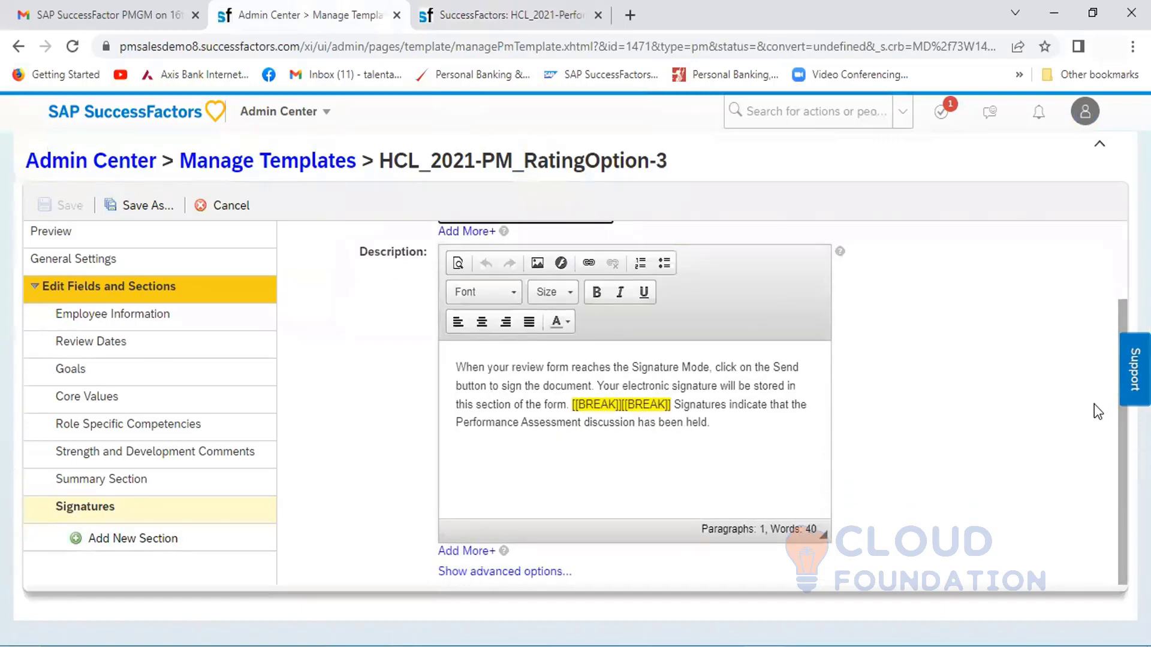
left_click(500, 573)
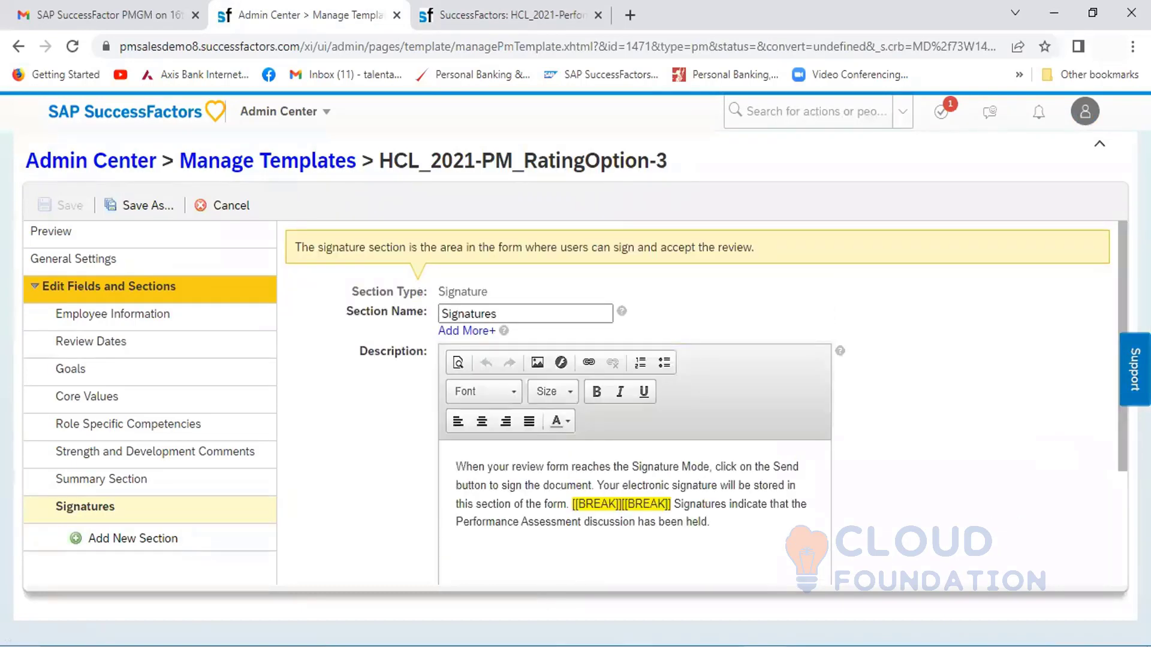
scroll(1109, 551, "down", 3)
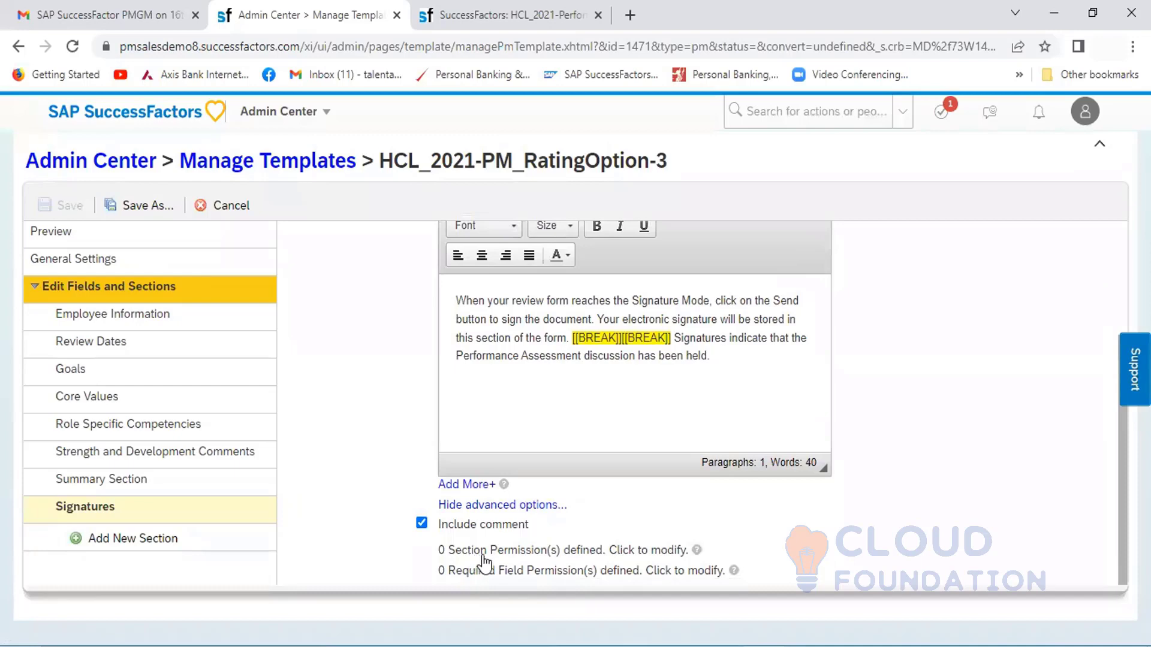
left_click(469, 18)
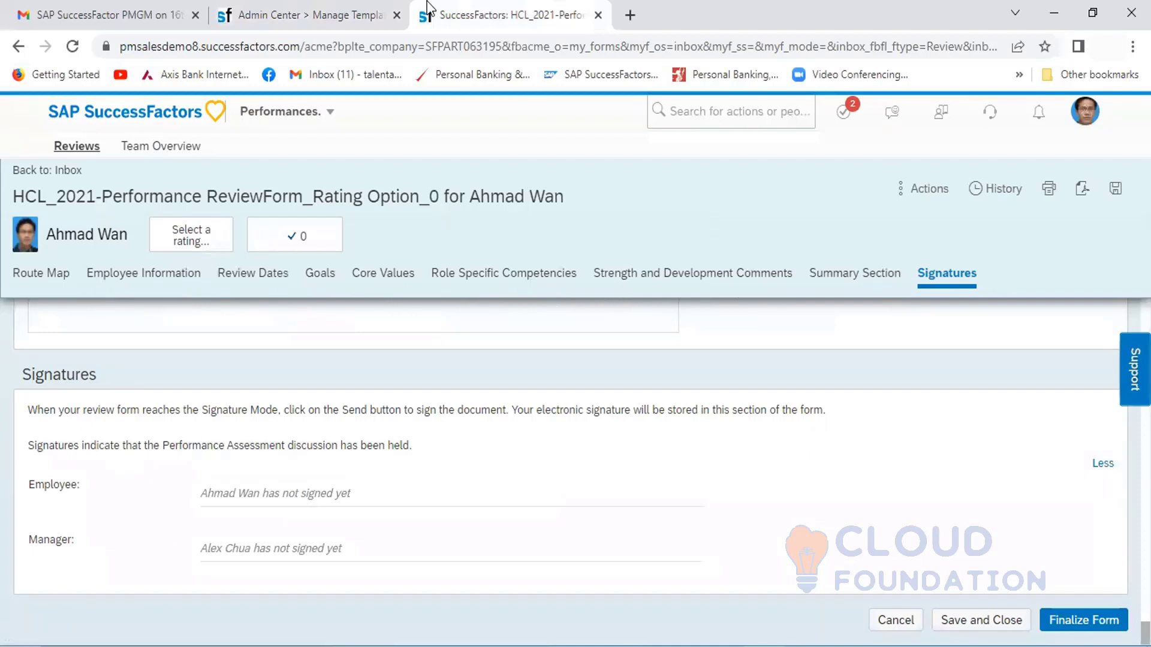
left_click(292, 16)
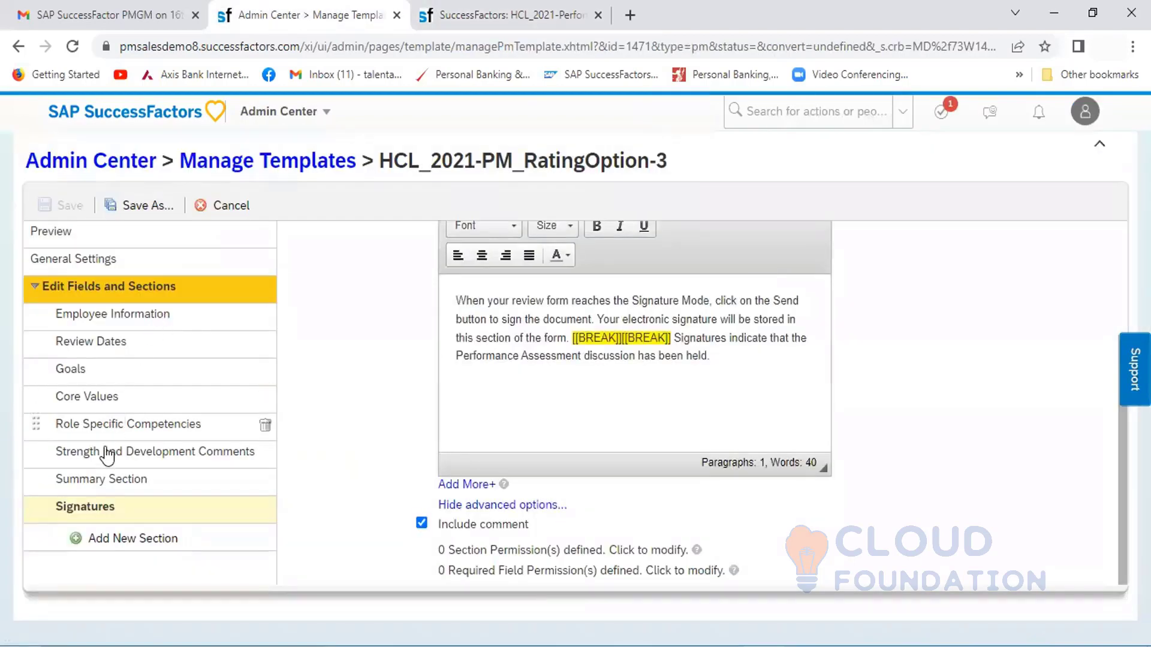
Step: Add a section permission to the Signatures section with type Hidden for the selected role Employee
left_click(540, 550)
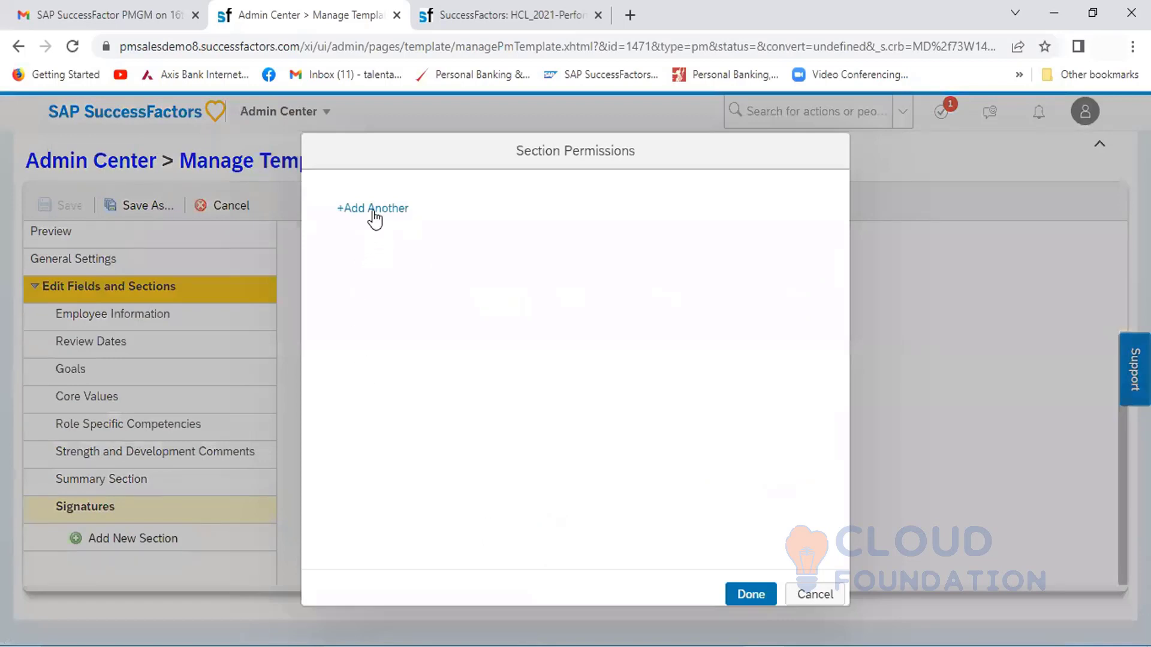
left_click(372, 208)
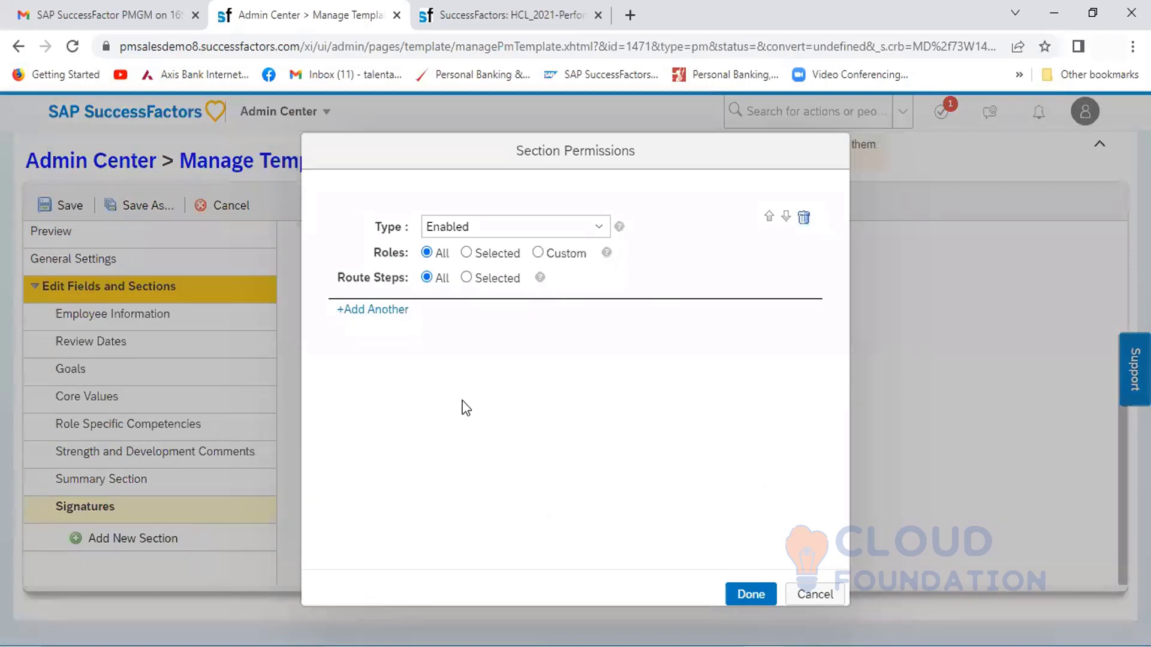
left_click(602, 224)
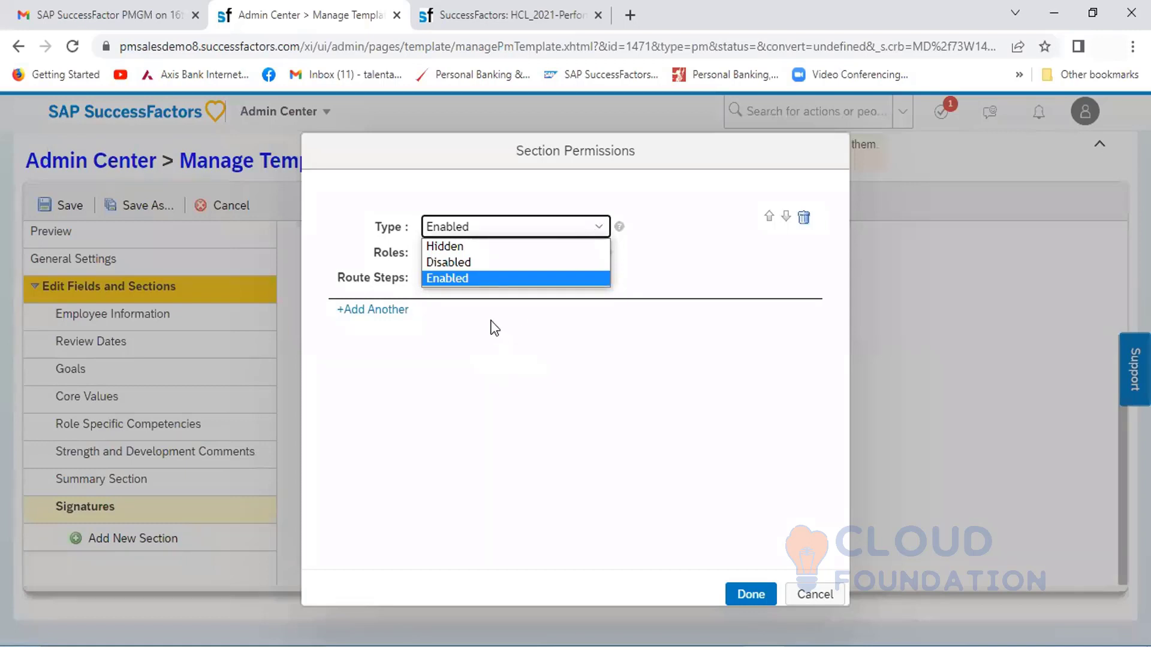
left_click(460, 247)
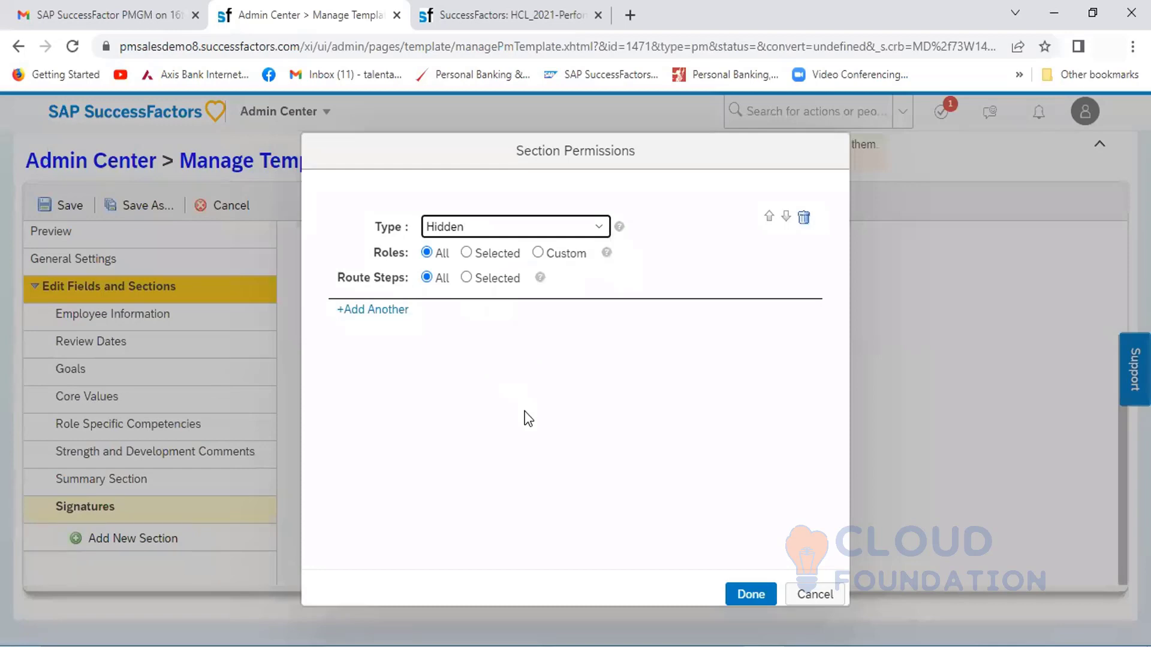
left_click(466, 253)
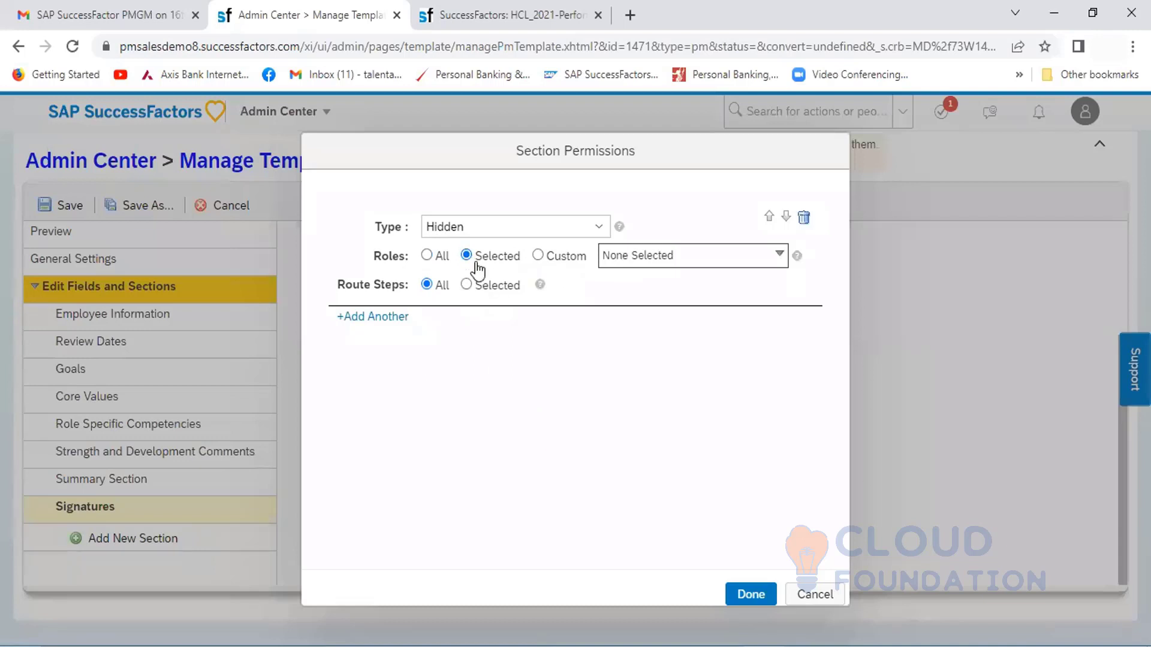
left_click(770, 257)
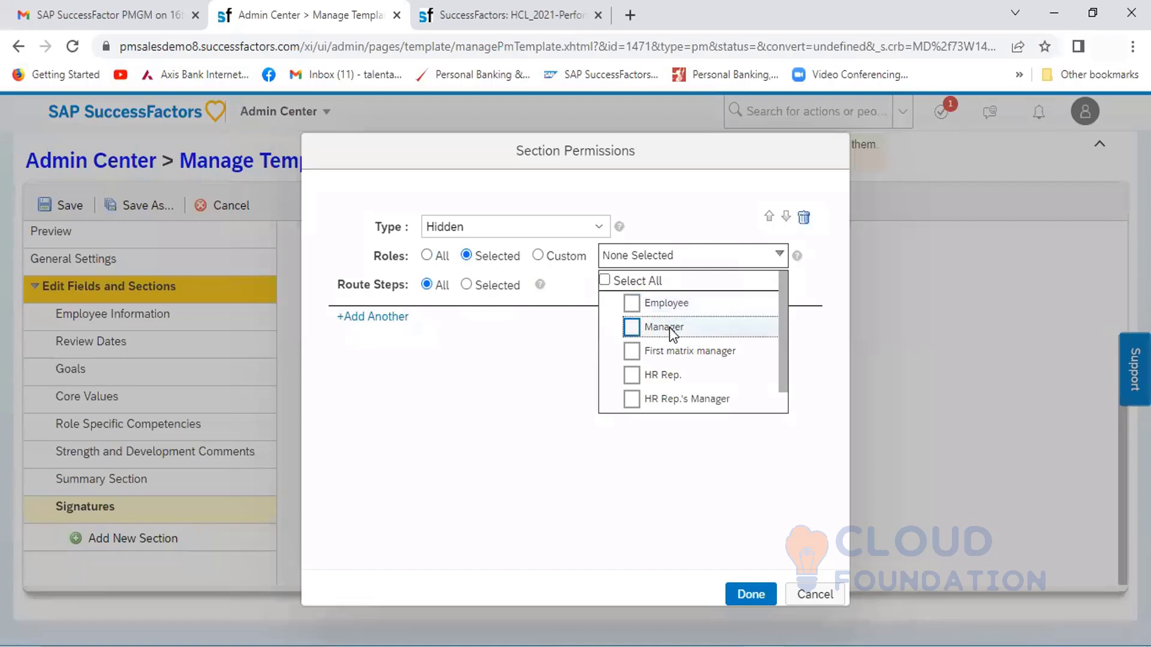
left_click(635, 307)
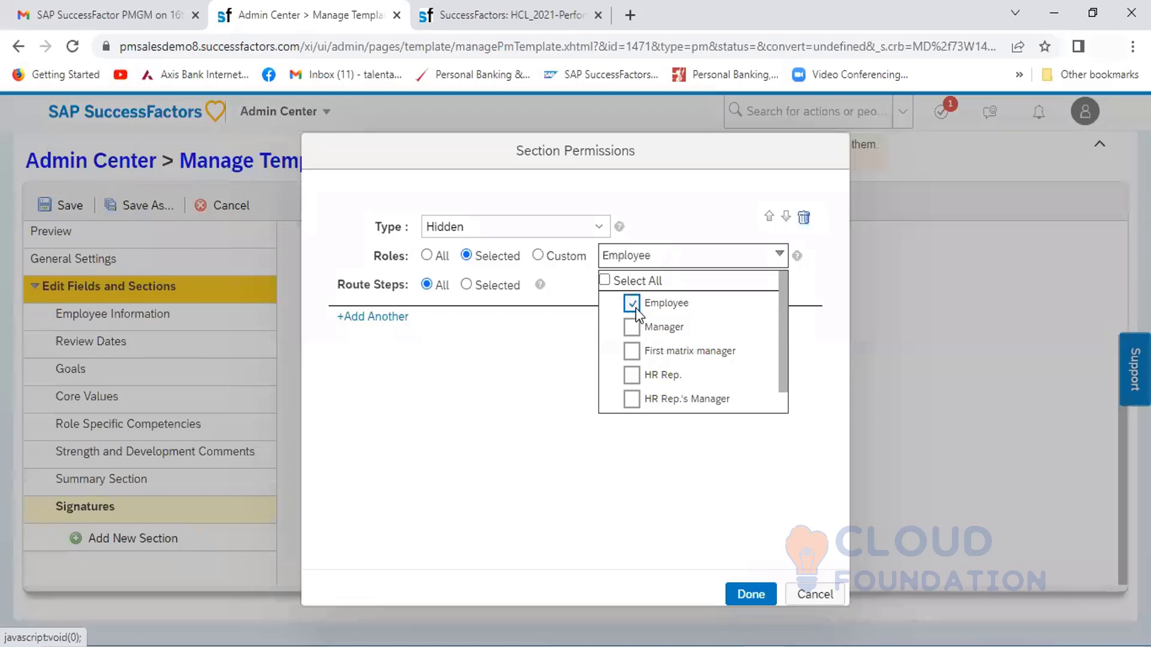
left_click(546, 359)
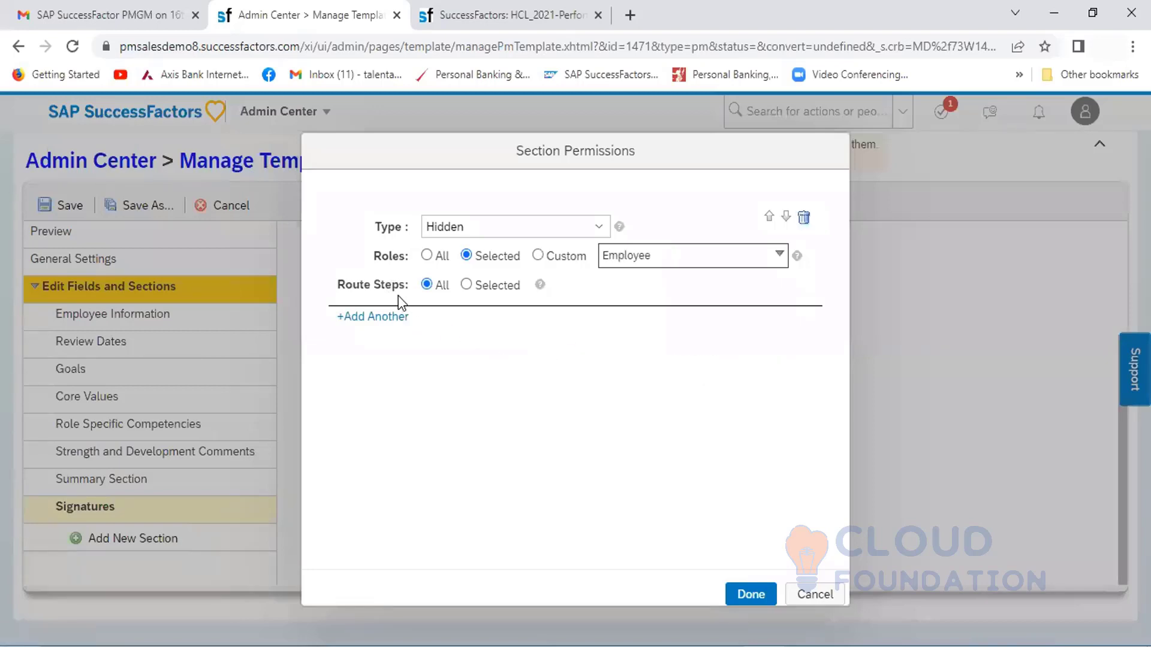
Step: Limit the Signatures section's Hidden permission for Employee to the Employee Self Assessment route step and accept it
left_click(466, 285)
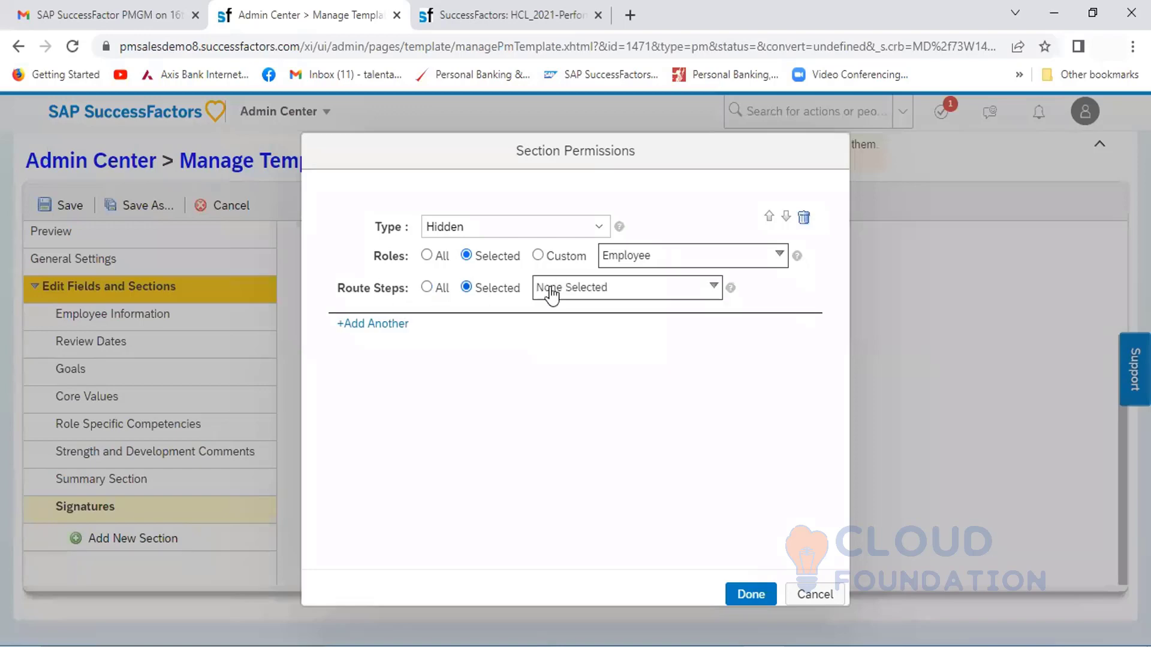
left_click(668, 298)
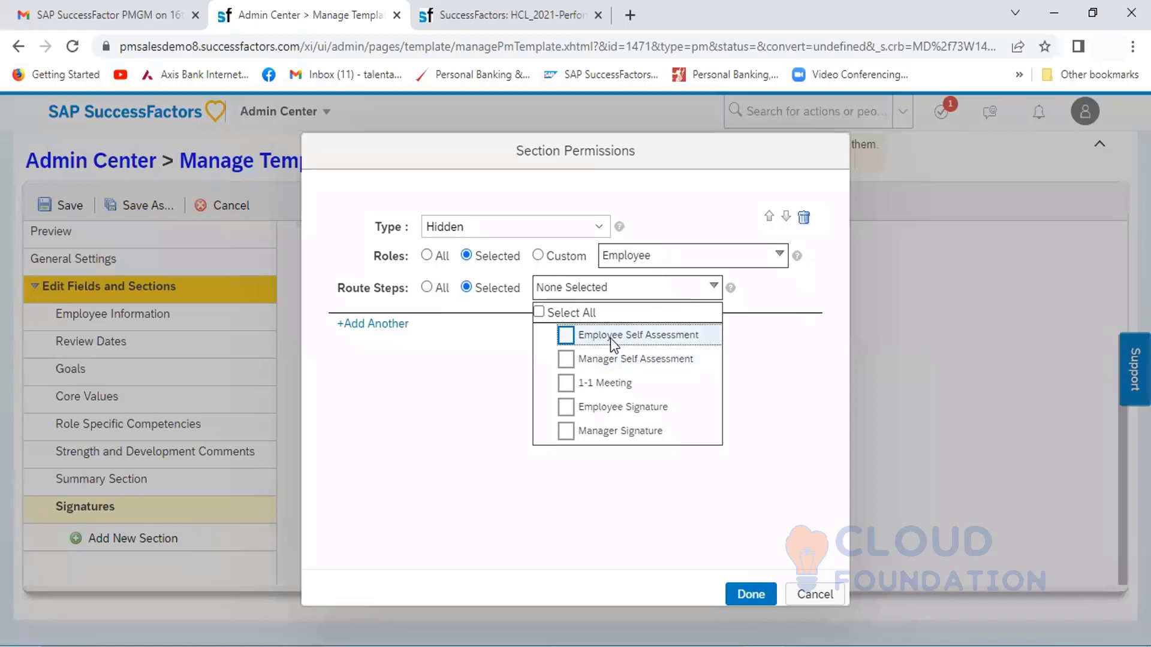
left_click(565, 337)
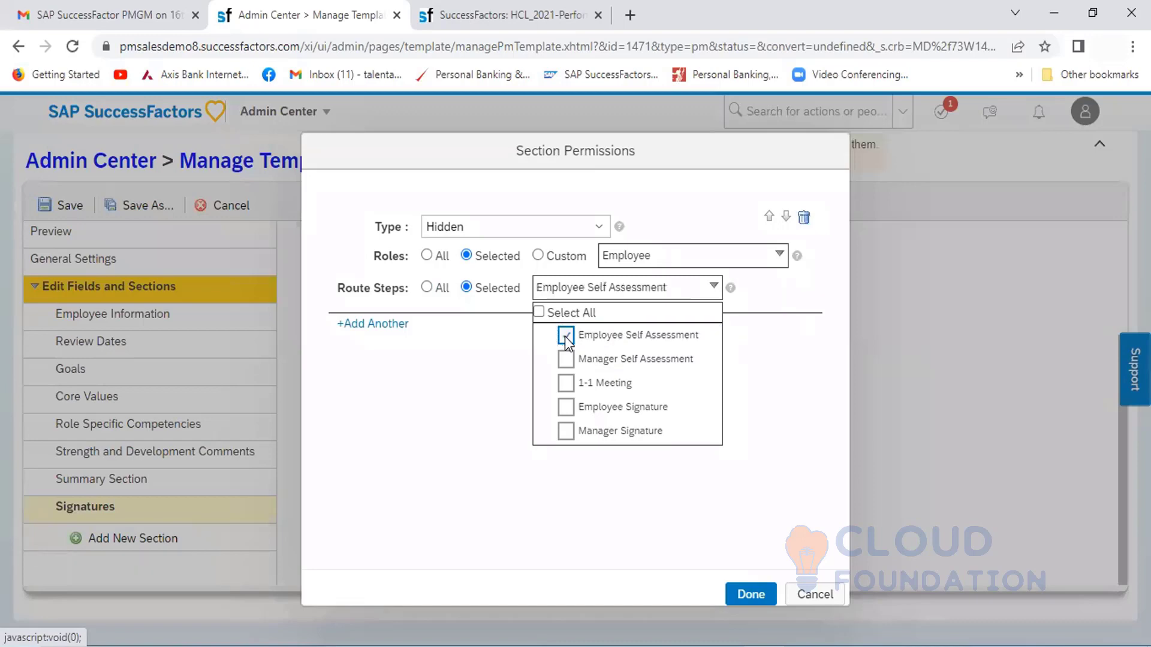
left_click(745, 589)
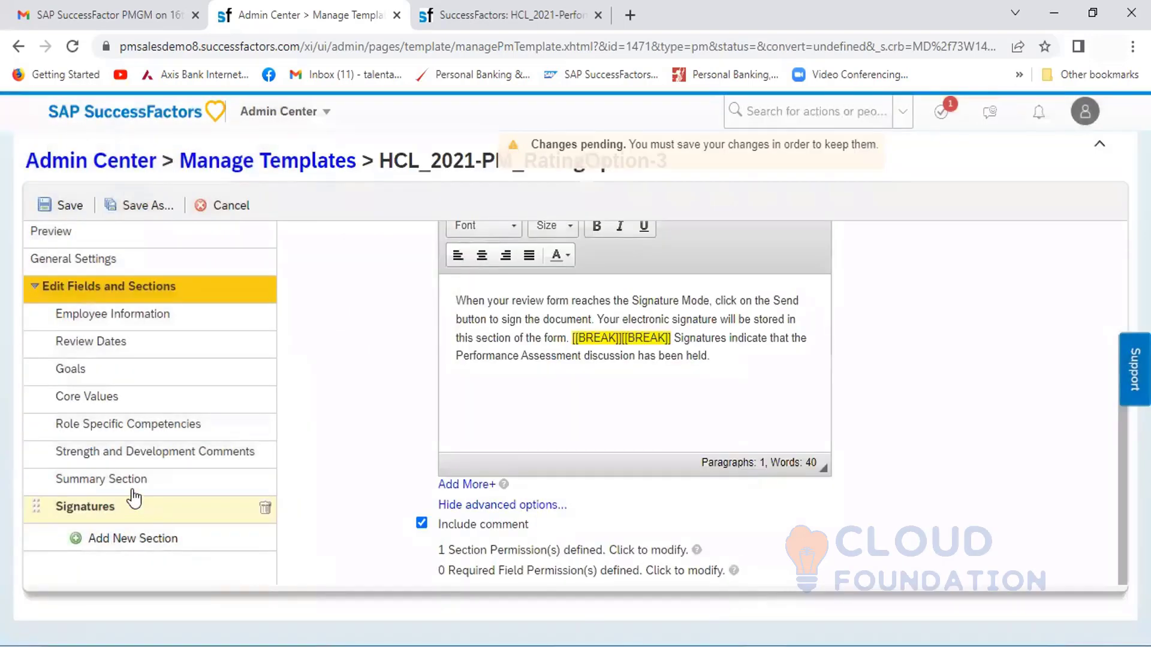
Step: Open the Summary Section of the template and show its advanced options
left_click(114, 479)
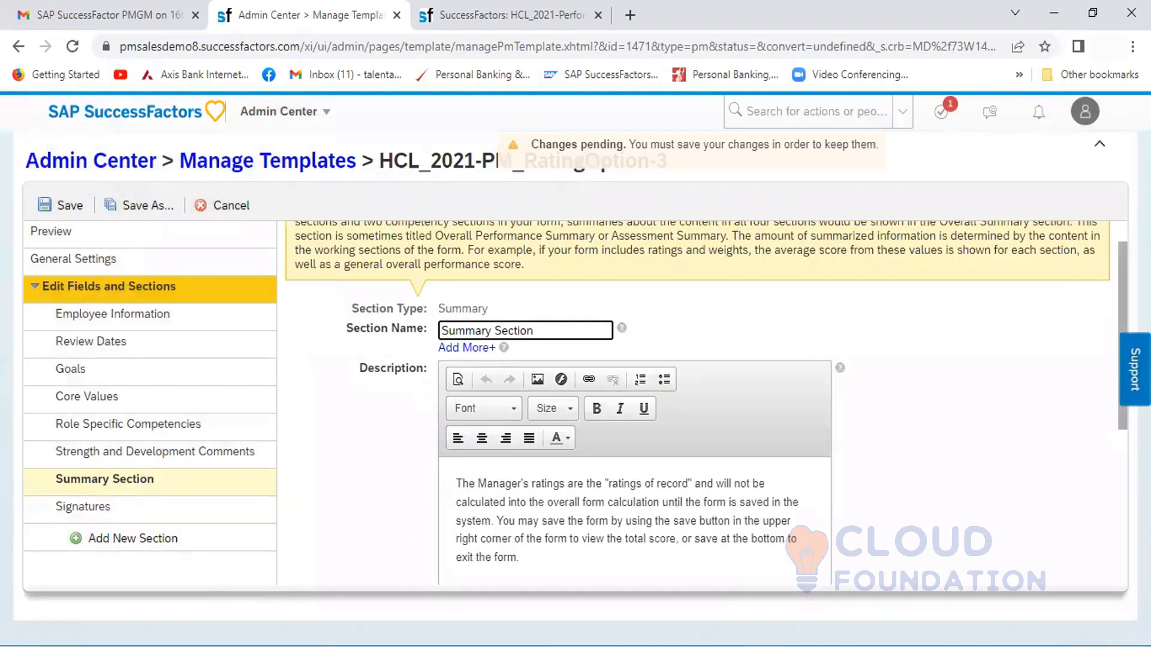
scroll(1116, 467, "down", 5)
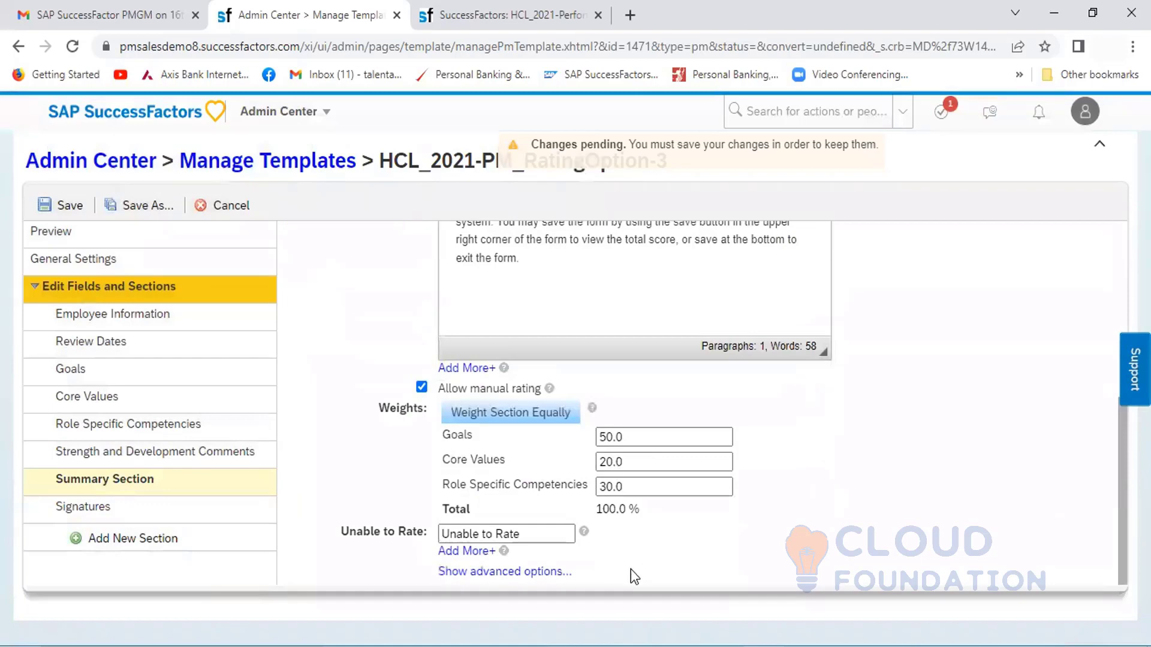
left_click(525, 572)
scroll(525, 572, "down", 3)
scroll(659, 539, "up", 3)
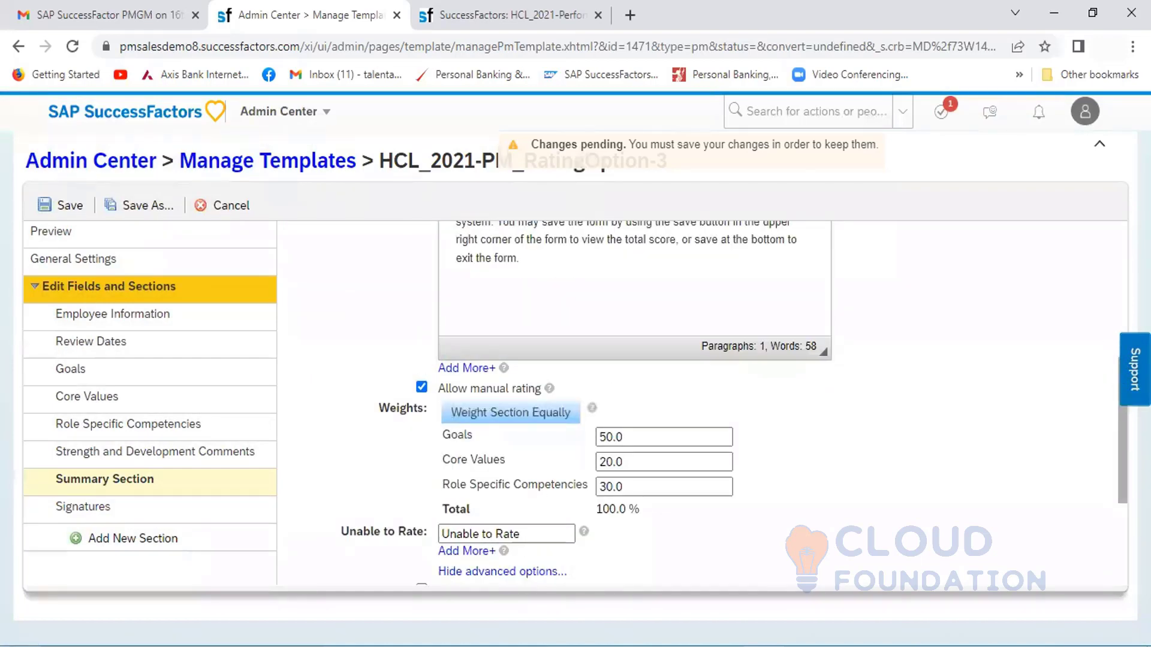
scroll(659, 402, "down", 3)
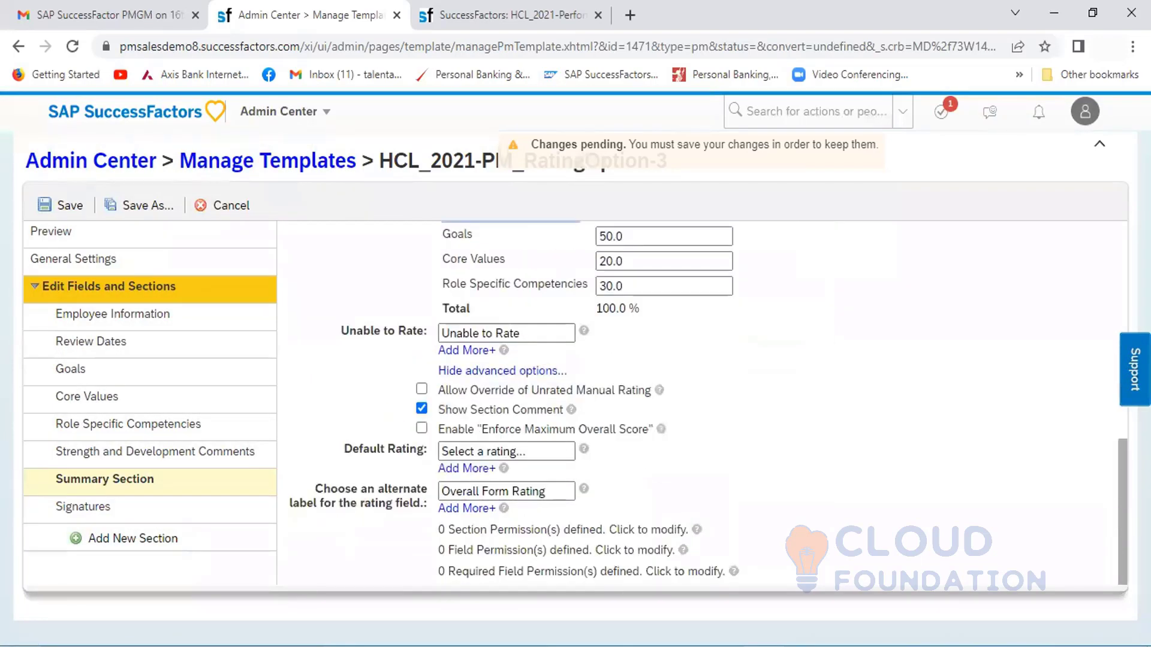
Step: Add a section permission to the Summary Section with type Hidden for the selected role Employee
left_click(510, 531)
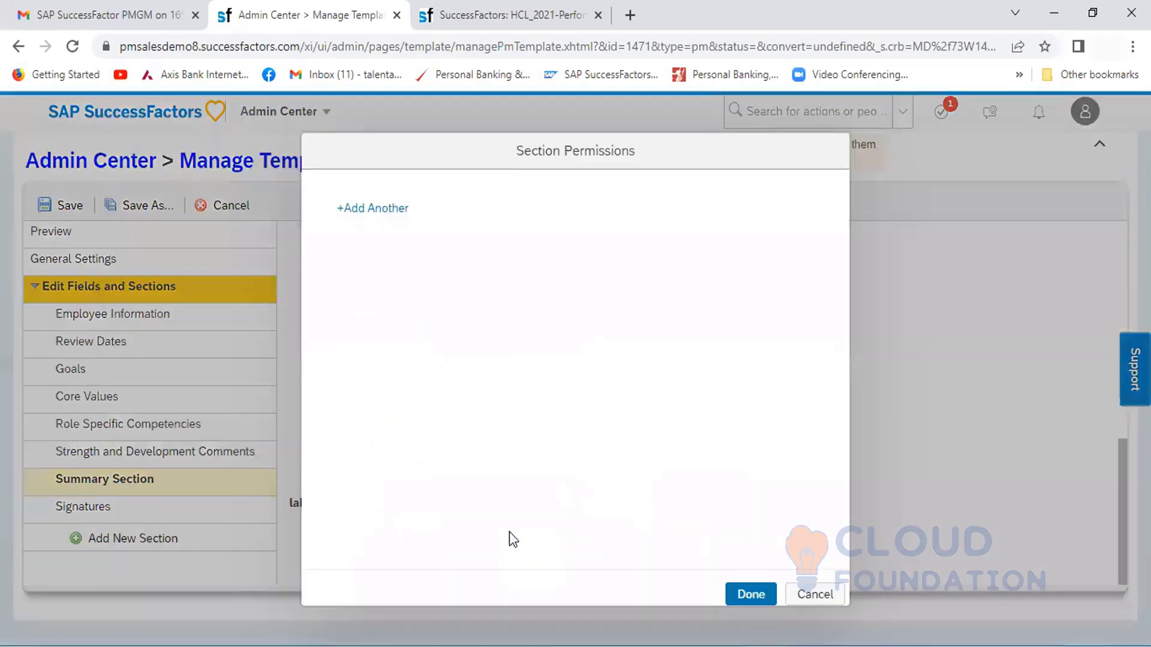
left_click(379, 208)
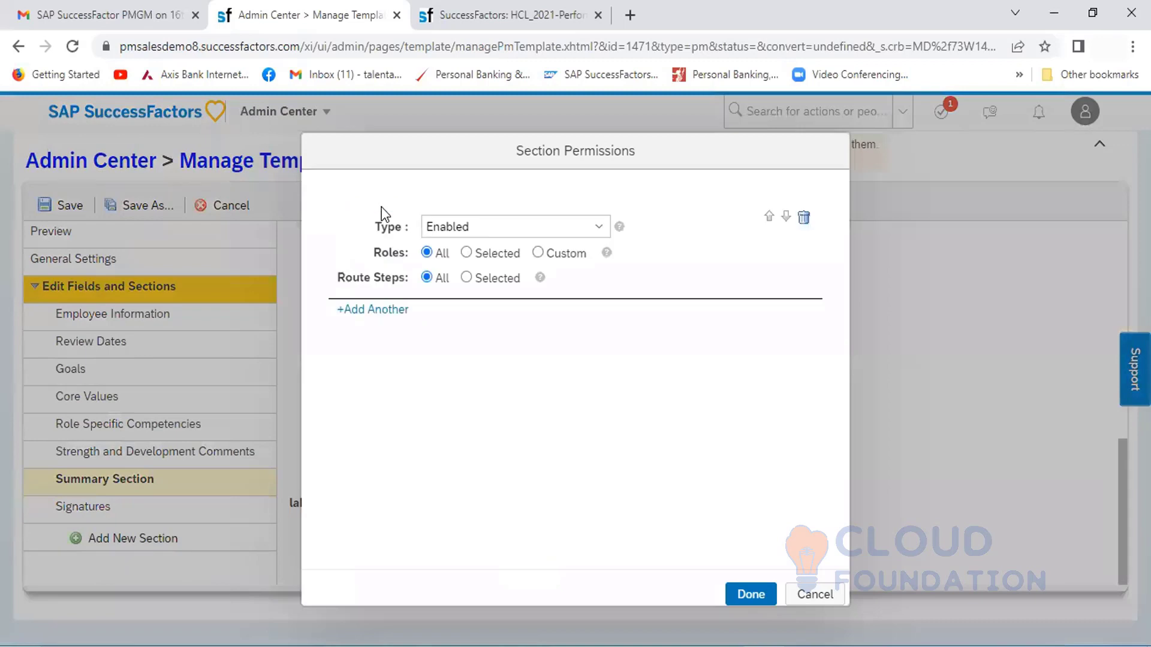
left_click(518, 240)
left_click(505, 246)
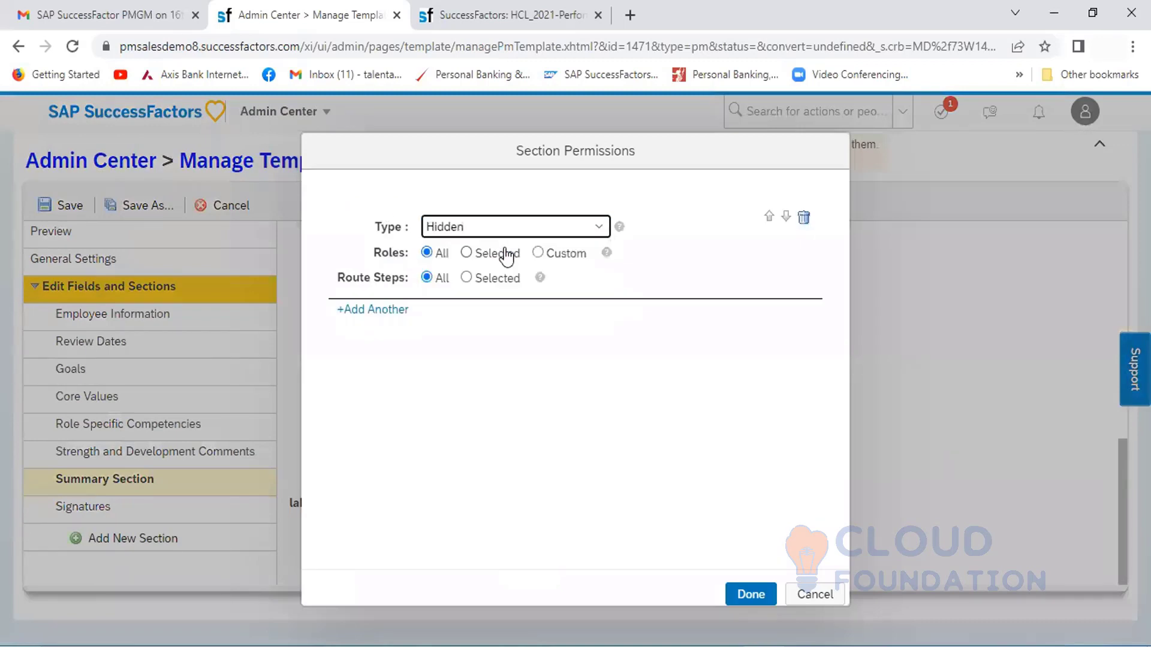
left_click(471, 250)
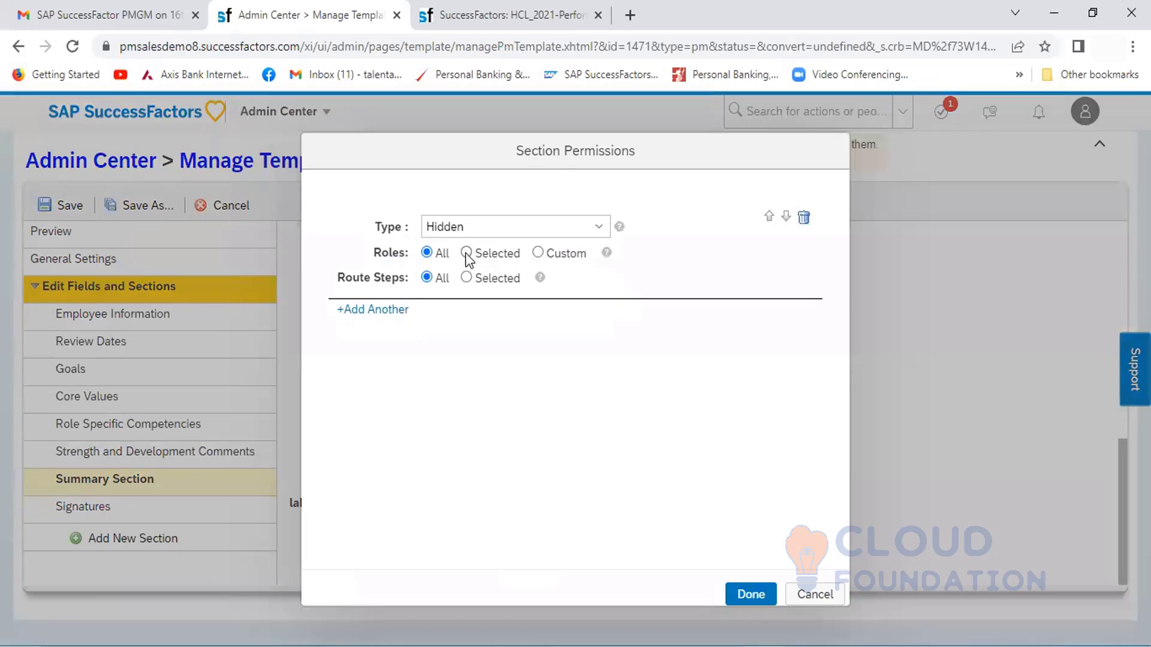
left_click(467, 254)
left_click(724, 255)
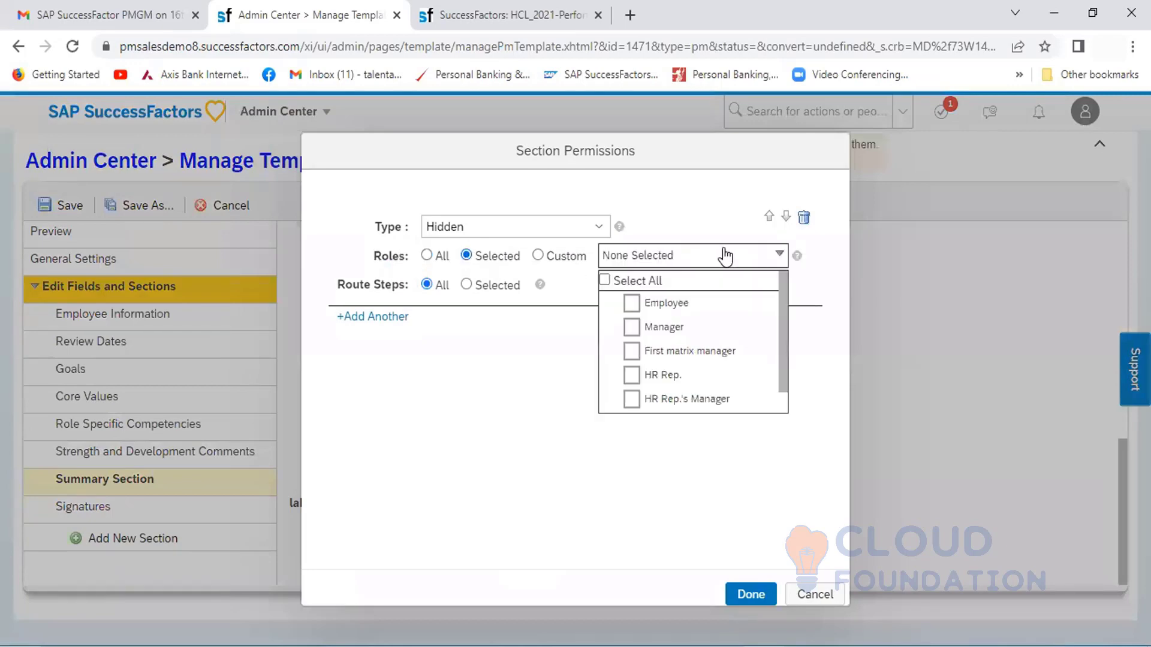
left_click(632, 303)
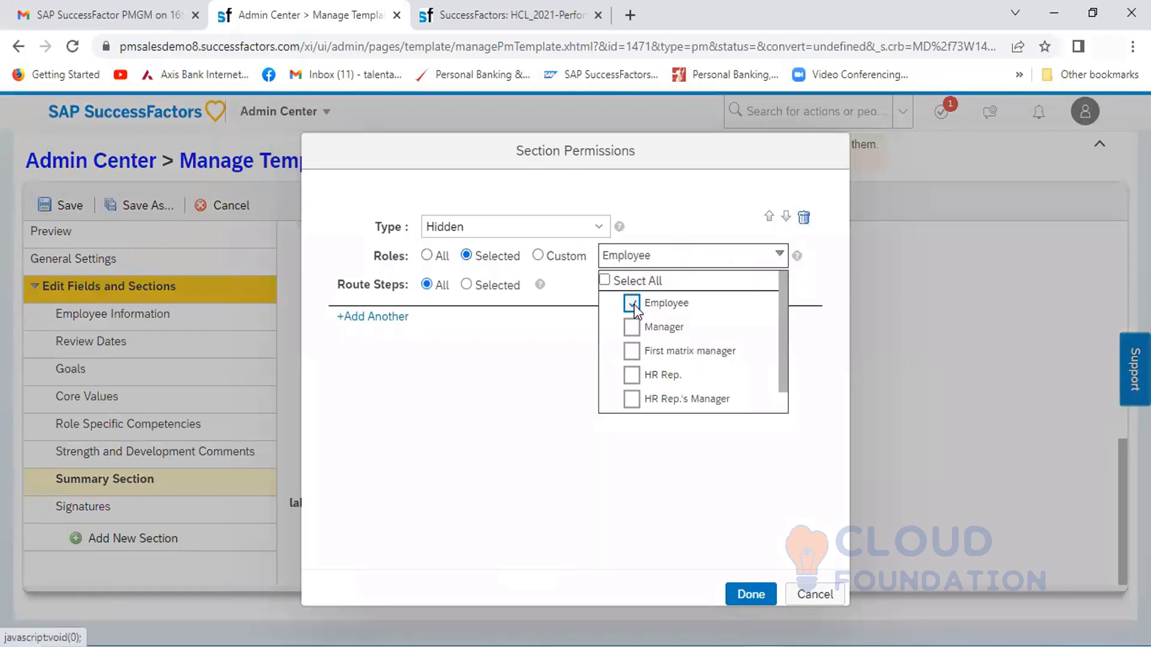
left_click(634, 497)
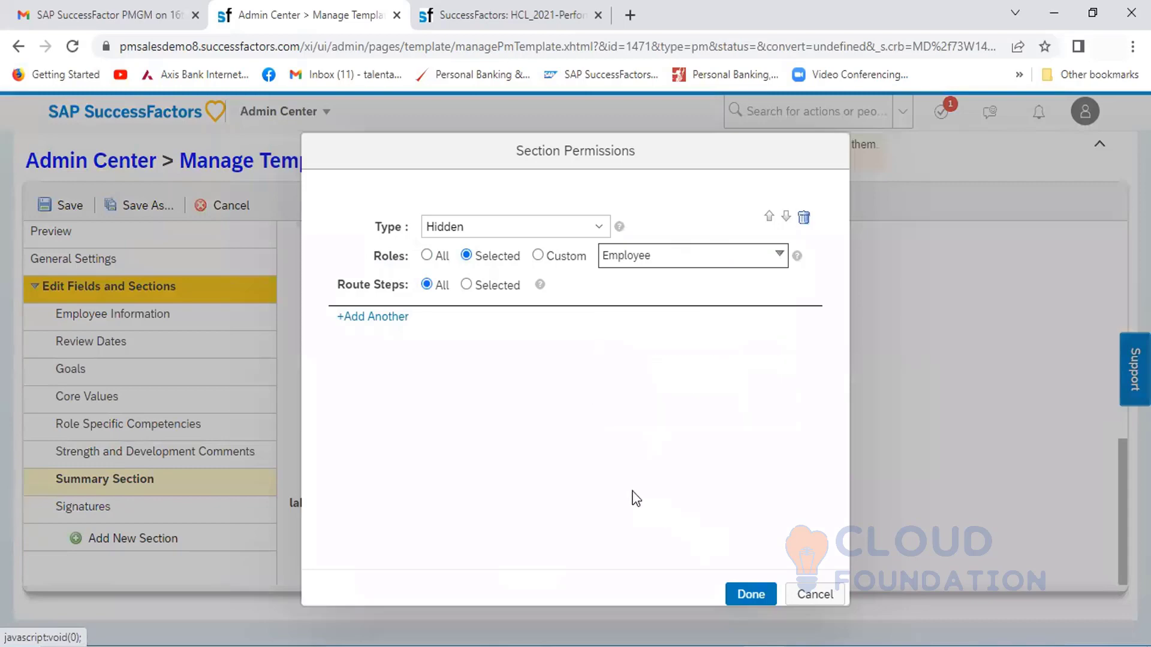
Step: Limit the Summary Section's Hidden permission to the Employee Self Assessment route step and save the template
left_click(476, 285)
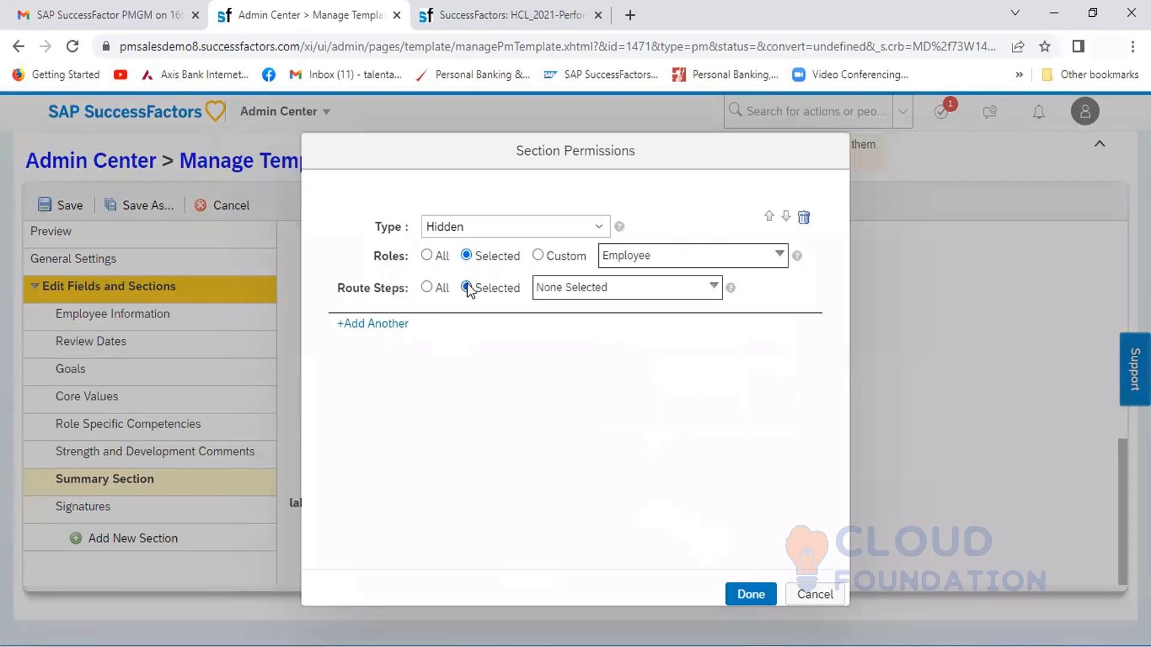
left_click(607, 294)
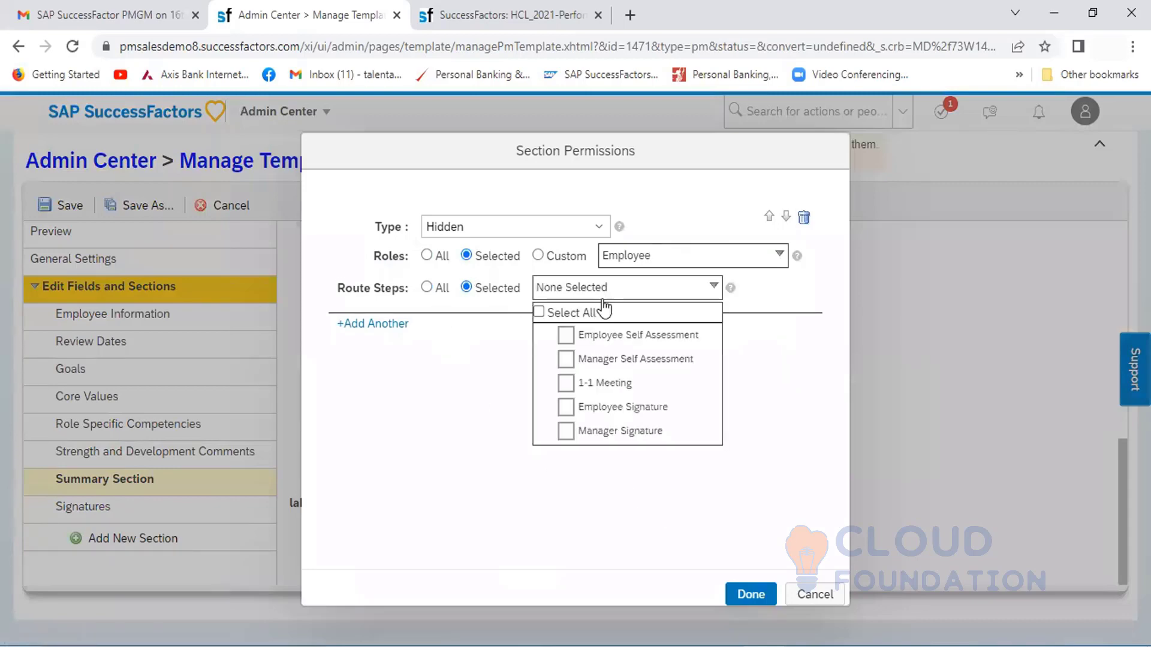
left_click(565, 336)
left_click(491, 460)
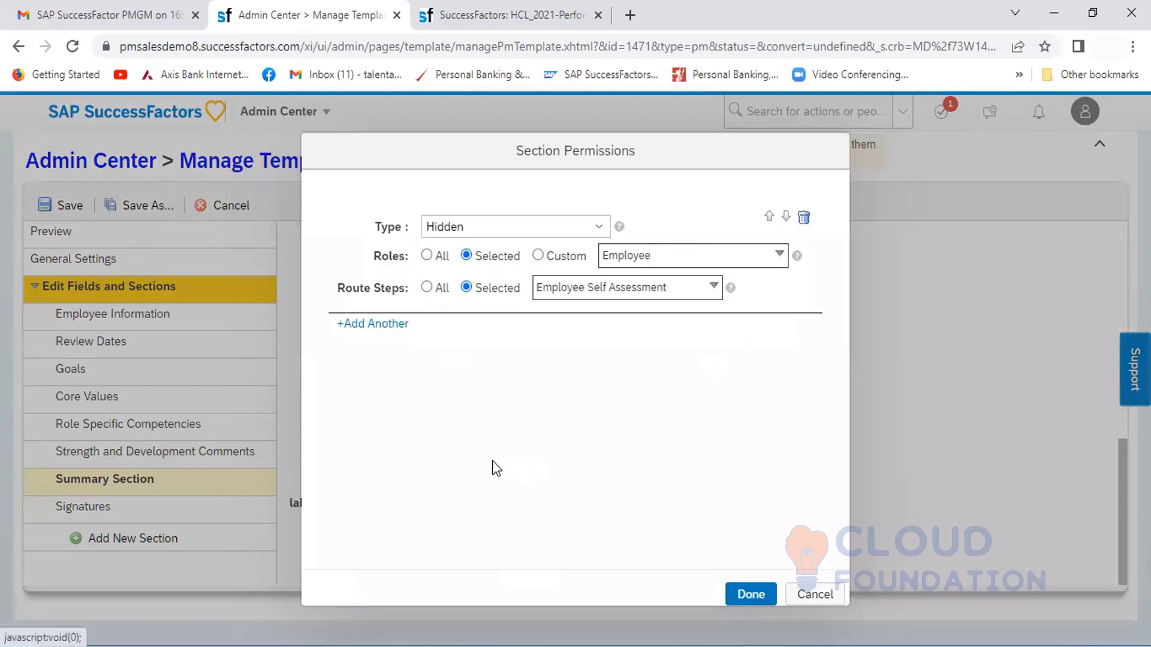
left_click(743, 594)
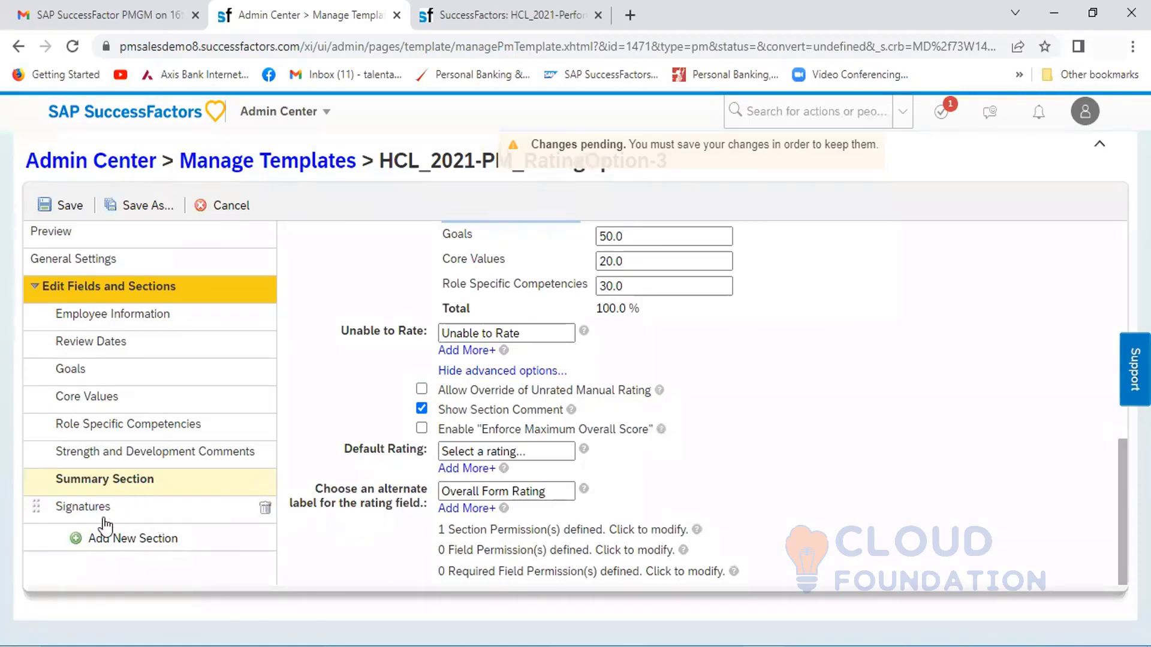
left_click(64, 206)
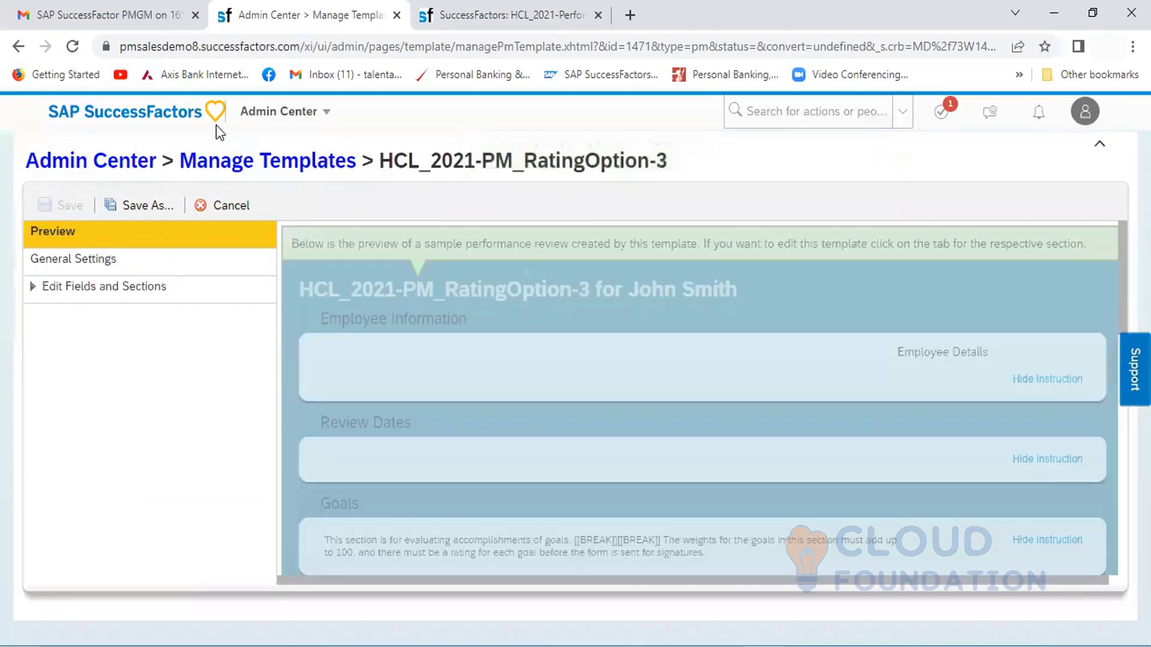
left_click(755, 113)
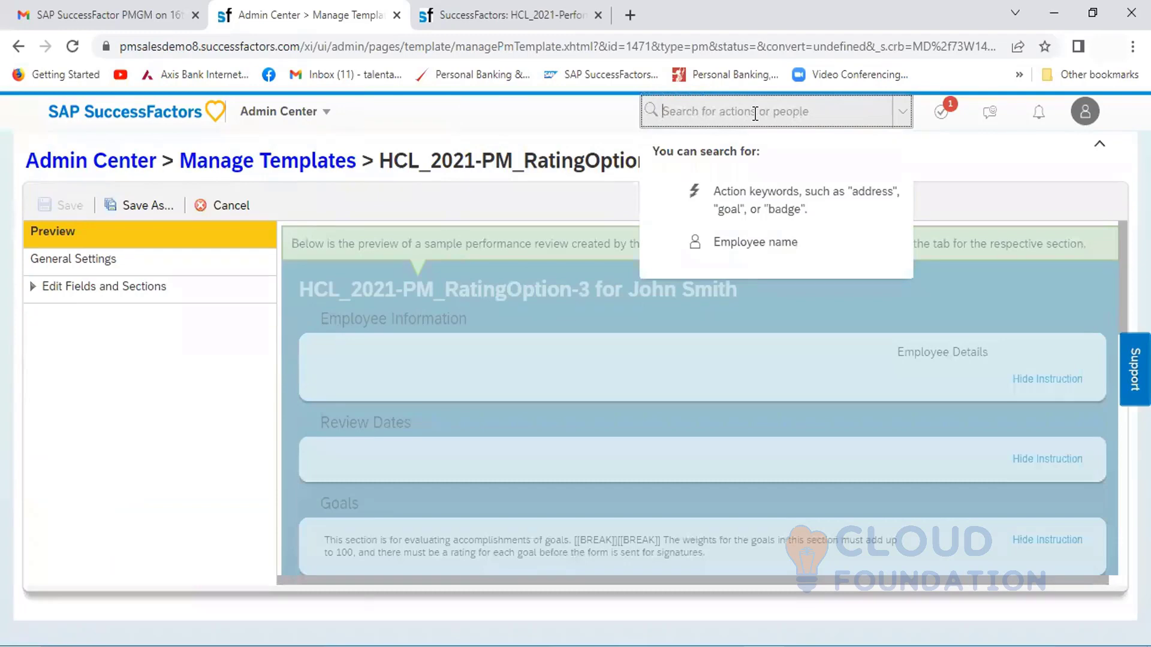
type("Launch")
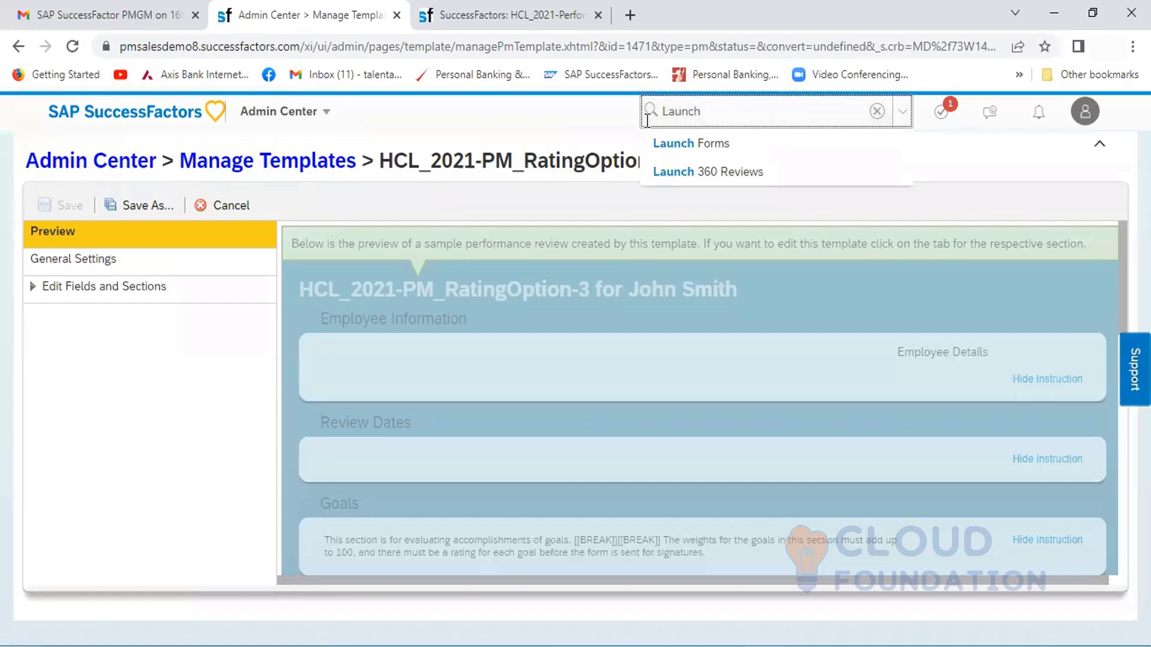
key("alt+Tab")
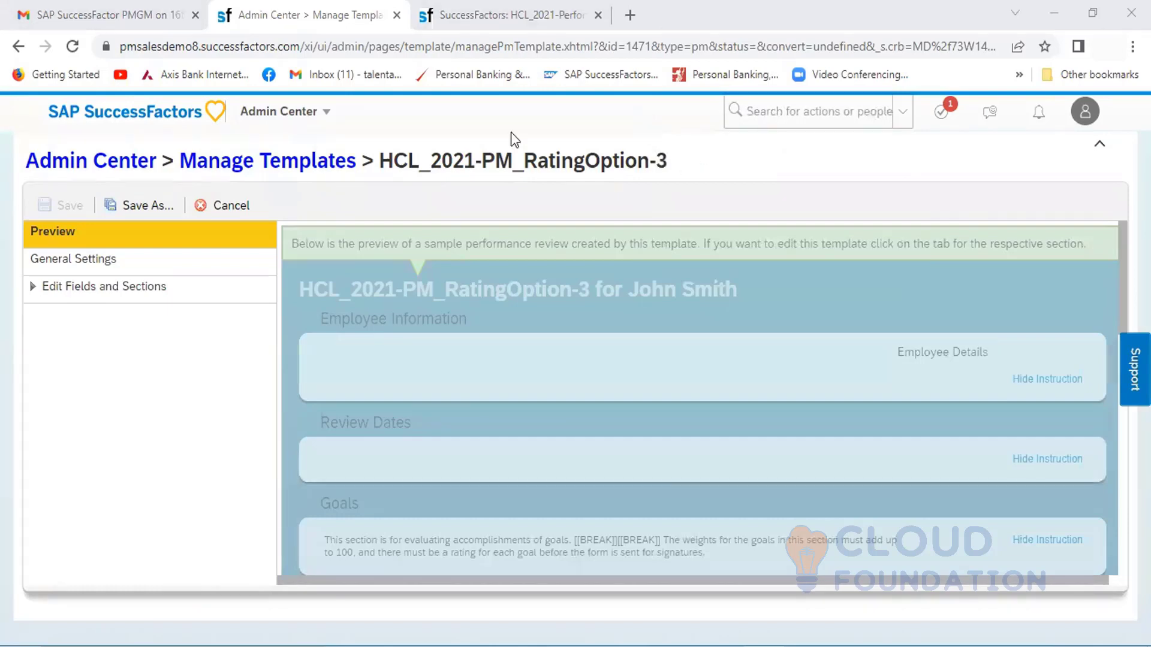
Step: Go to the Admin Center home page and switch it back to the OneAdmin version
left_click(331, 117)
left_click(331, 117)
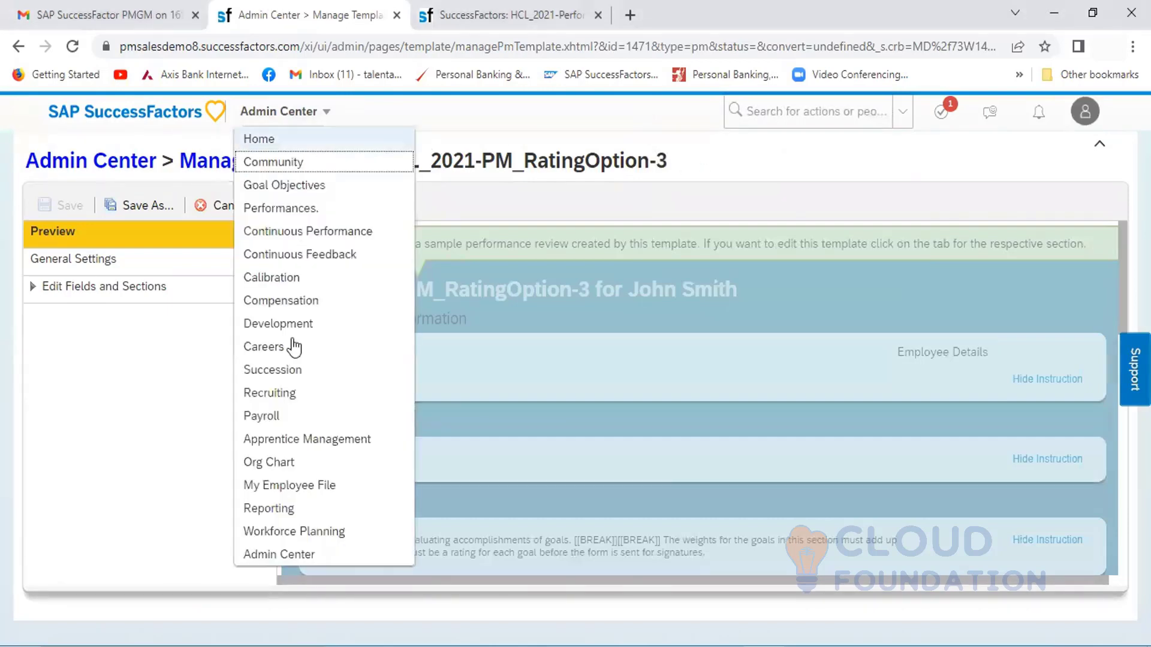
left_click(265, 556)
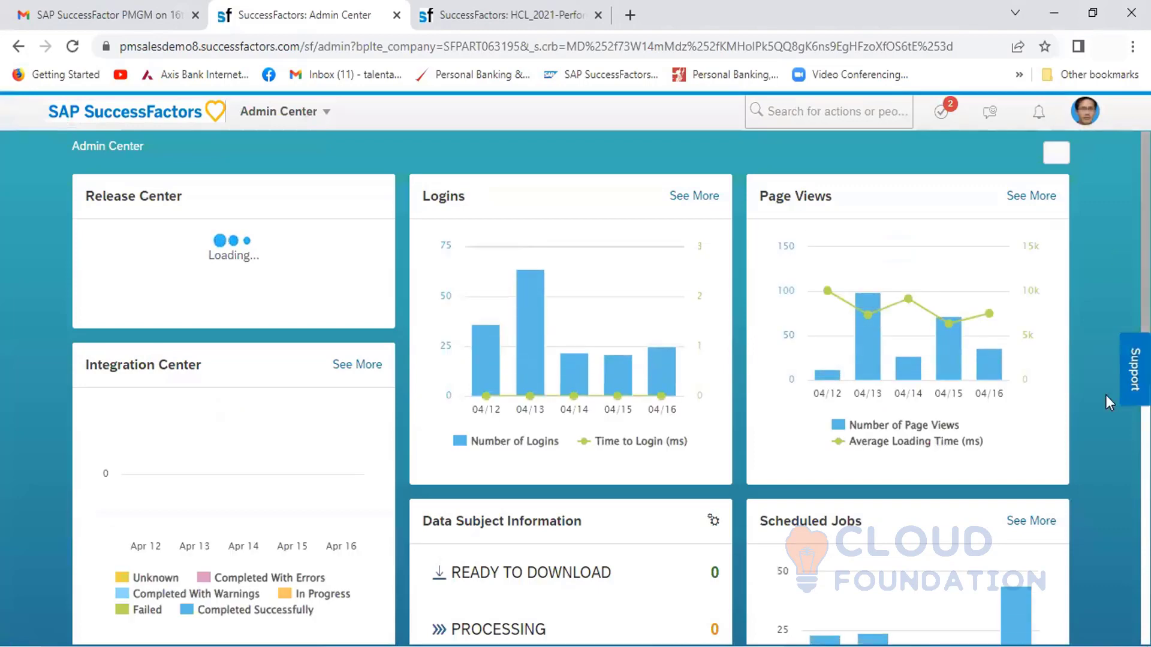
scroll(1088, 519, "down", 7)
scroll(1089, 520, "down", 1)
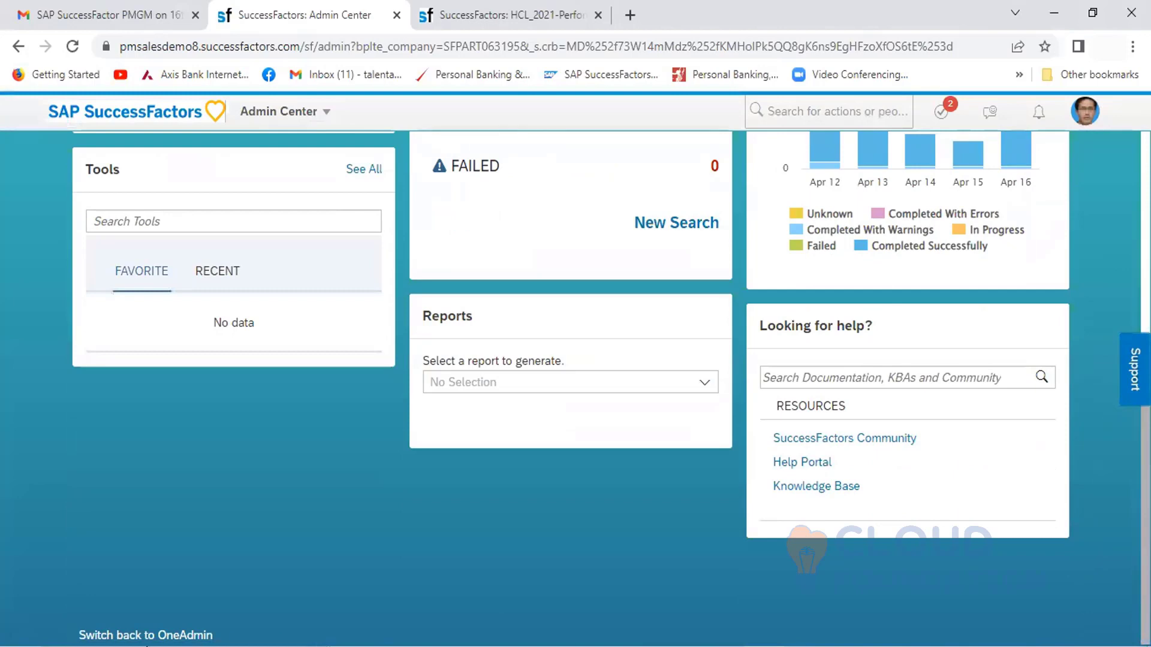
left_click(147, 635)
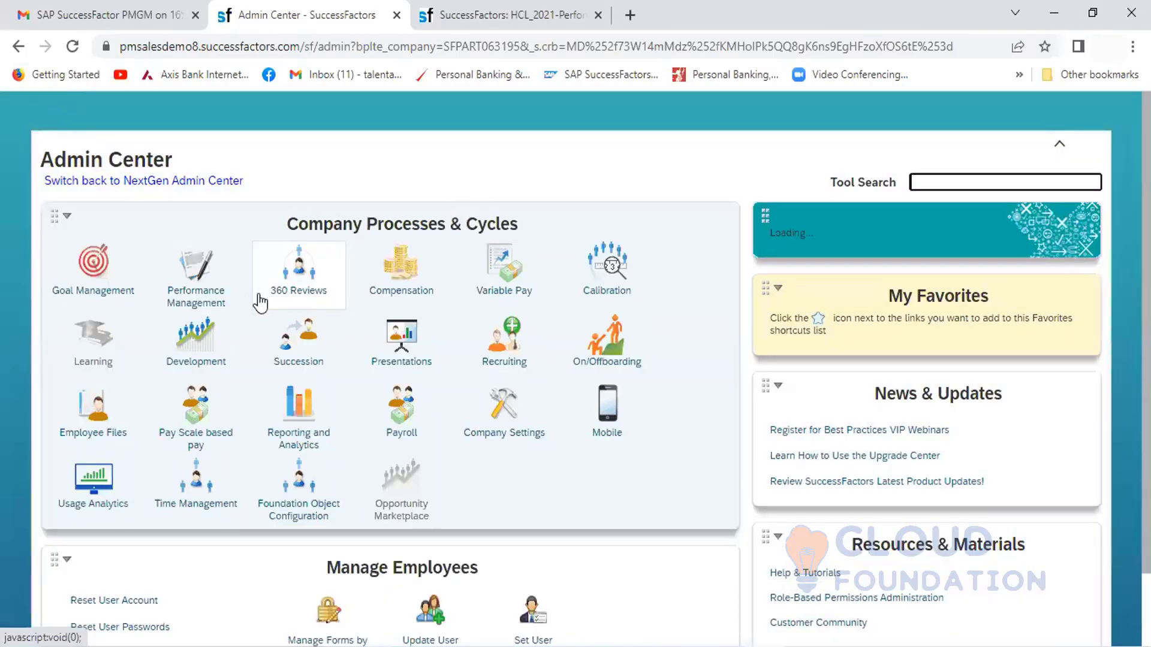
Step: Start Launch Forms under Performance Management with the form template HCL_2021-PM_RatingOption-3
left_click(313, 281)
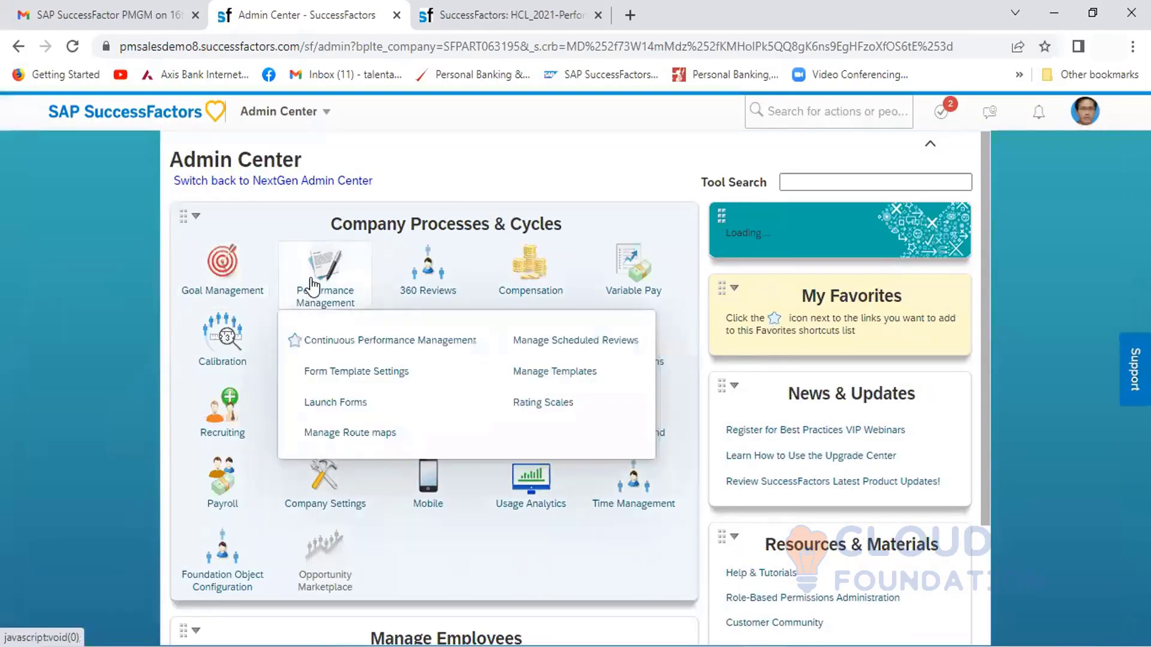
left_click(339, 403)
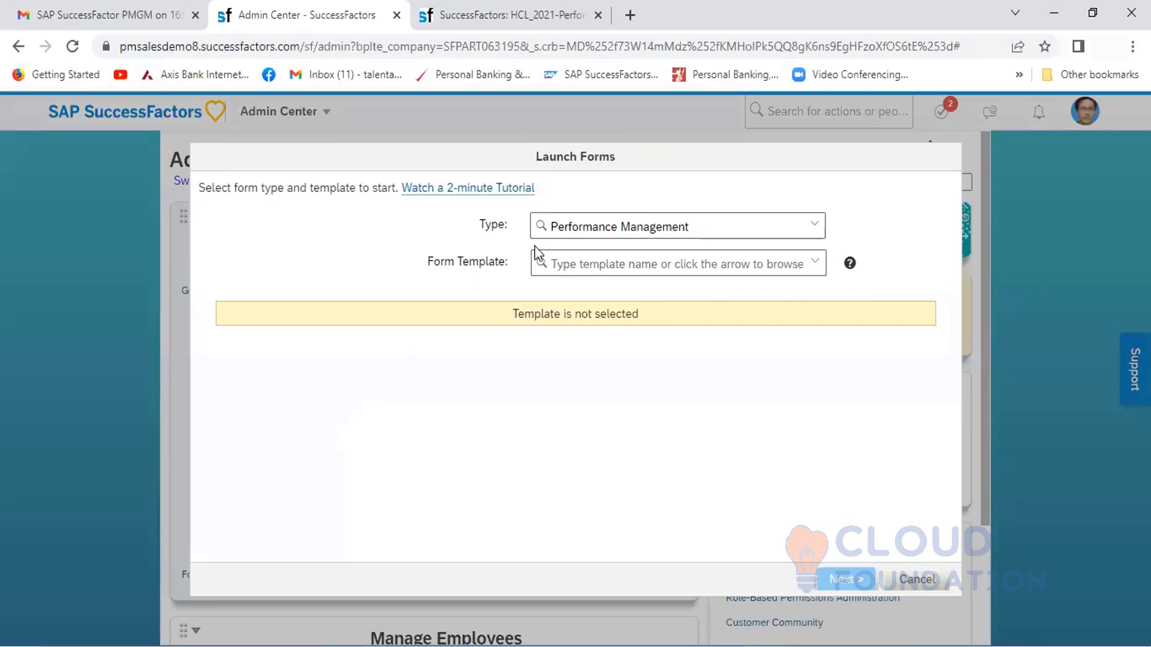
left_click(815, 270)
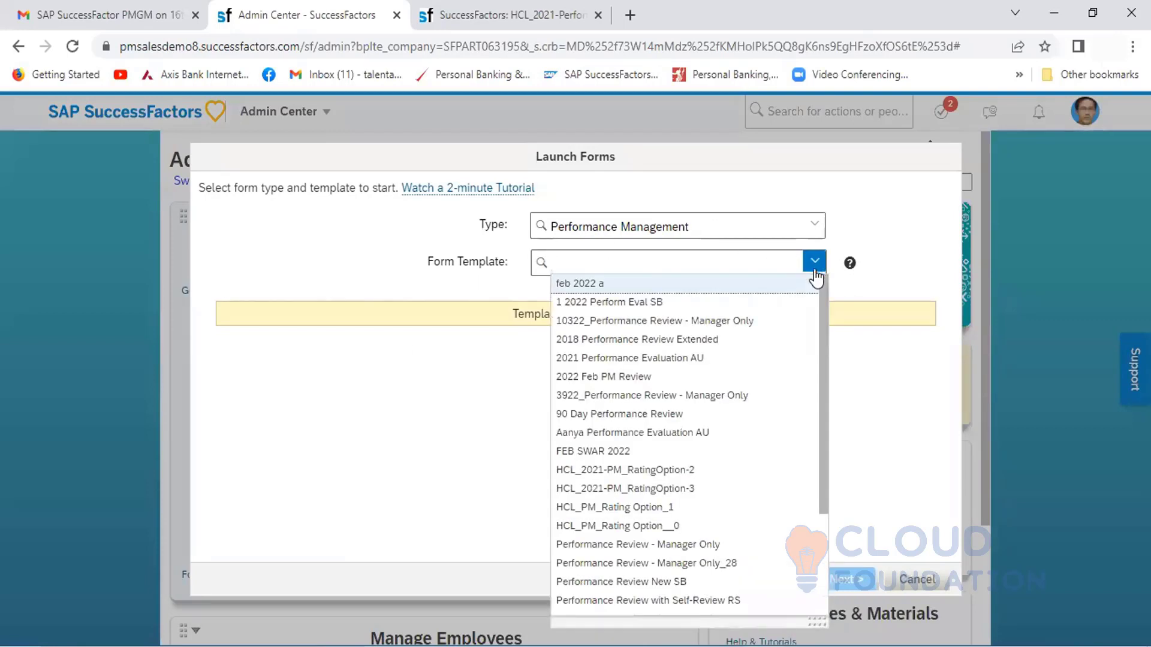
left_click_drag(822, 341, 815, 444)
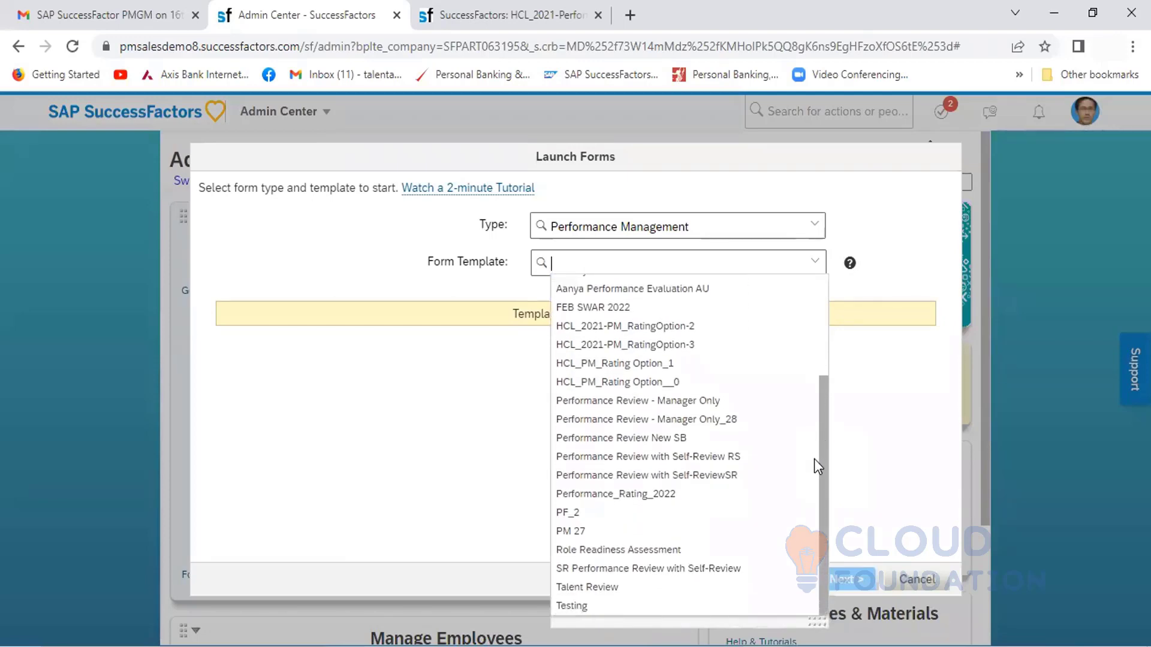
left_click(678, 354)
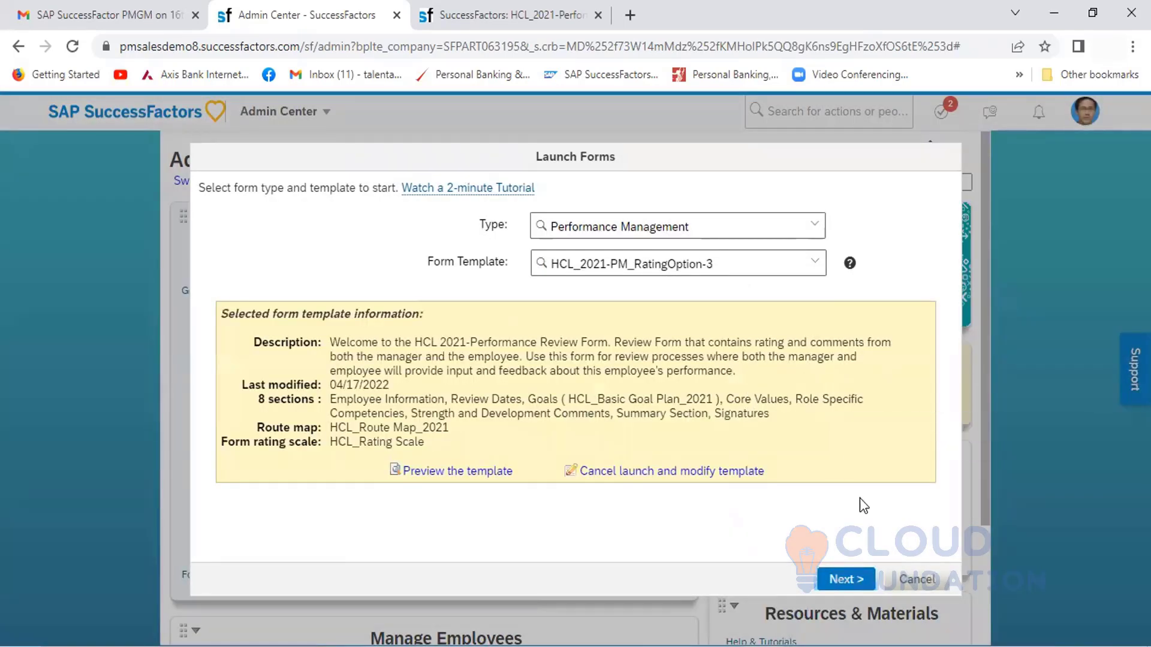
left_click(842, 580)
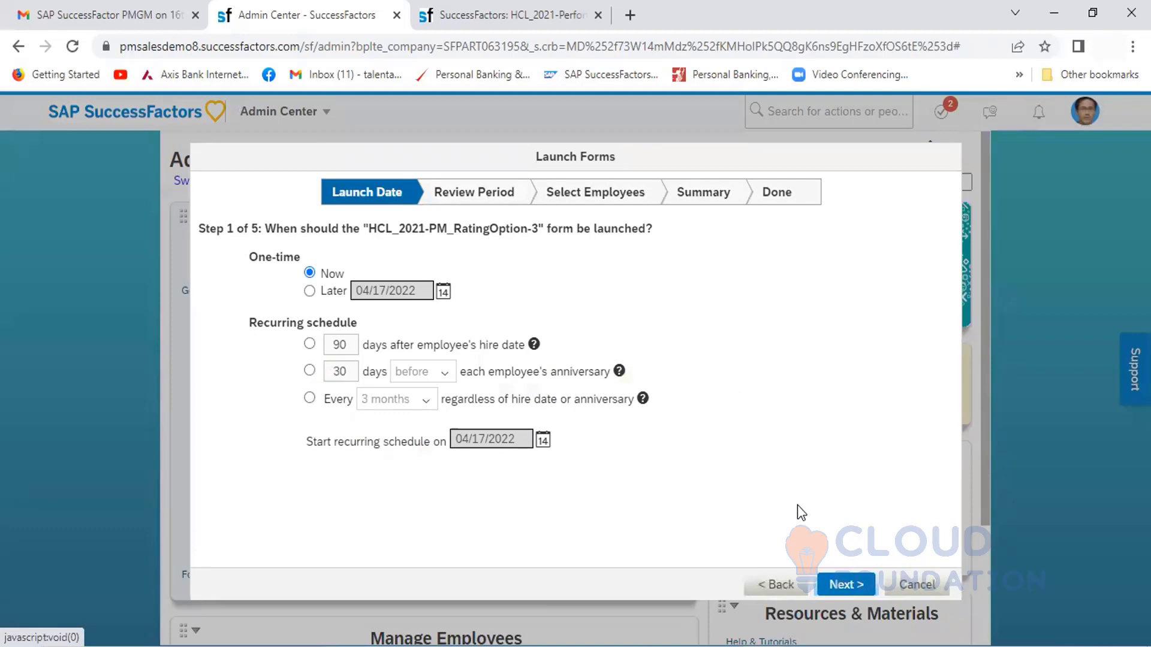
Step: Keep the immediate one-time launch and set a custom review period with start date 04/01/2021
left_click(830, 582)
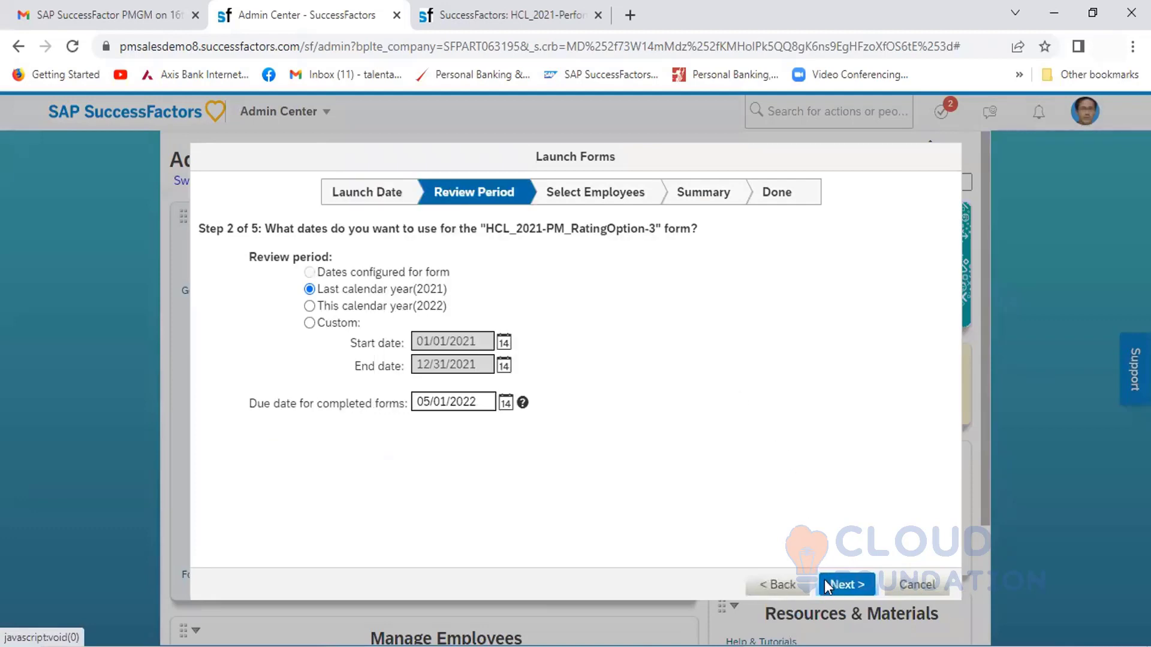
left_click(309, 323)
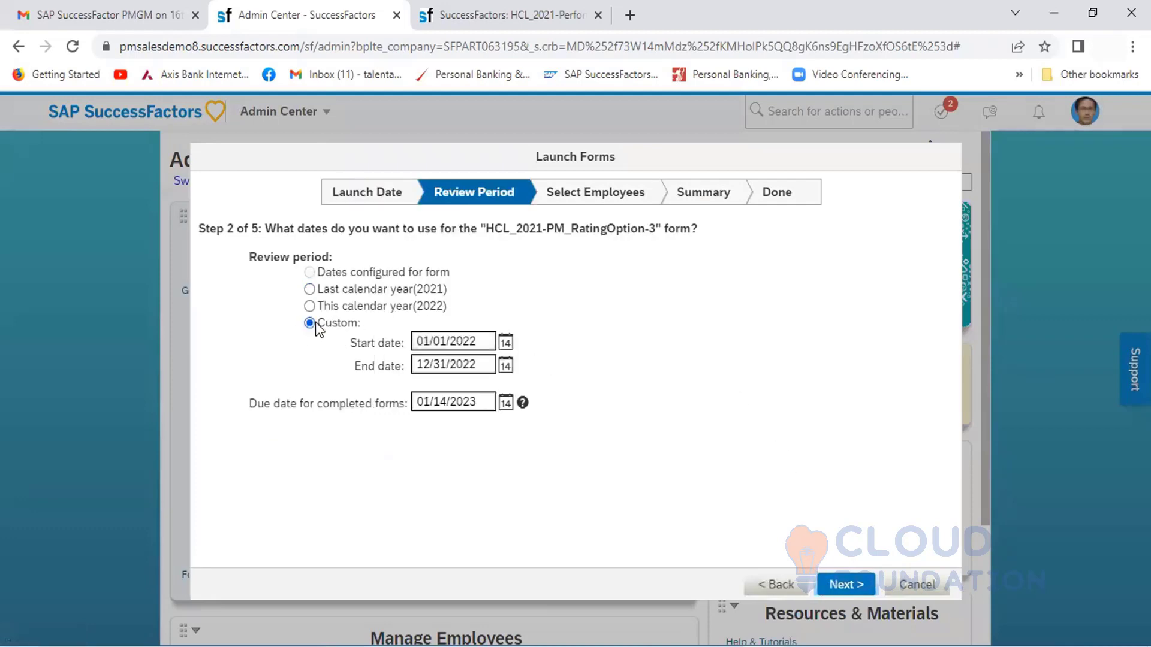
left_click(504, 342)
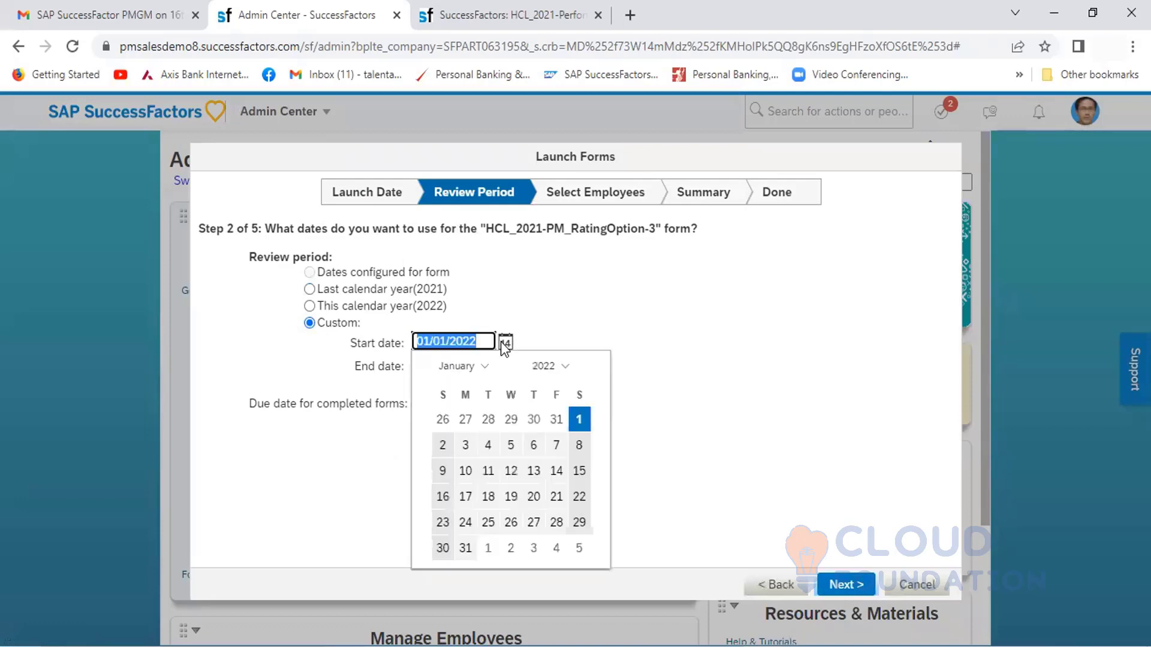
left_click(563, 368)
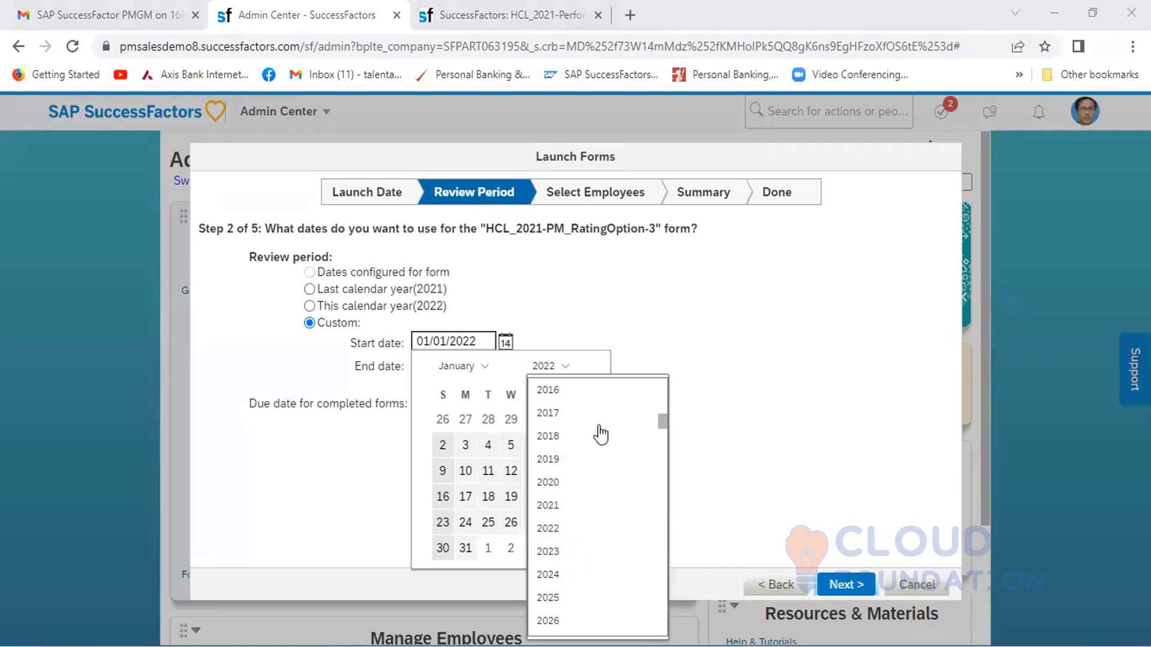
left_click(566, 510)
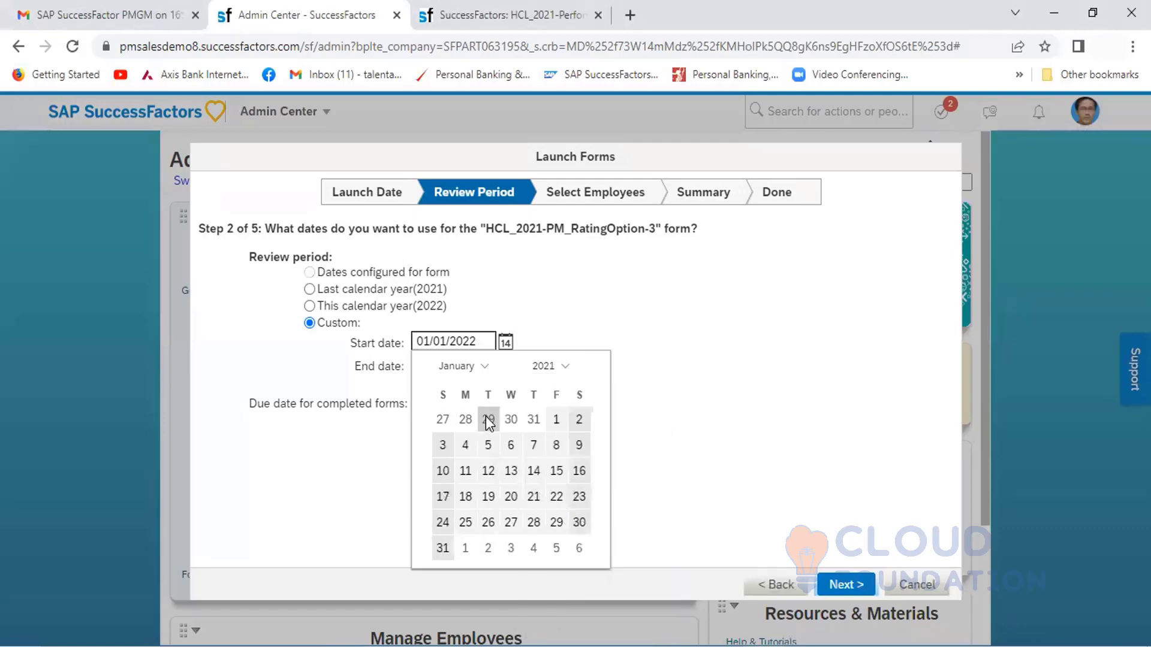
left_click(481, 371)
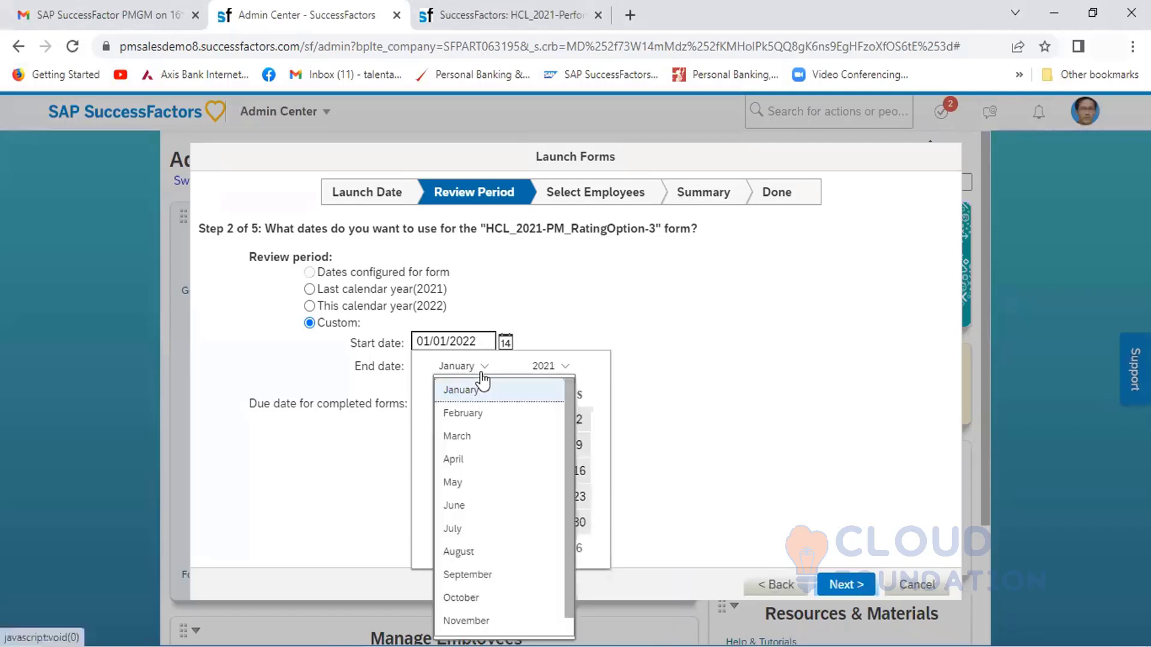
left_click(462, 468)
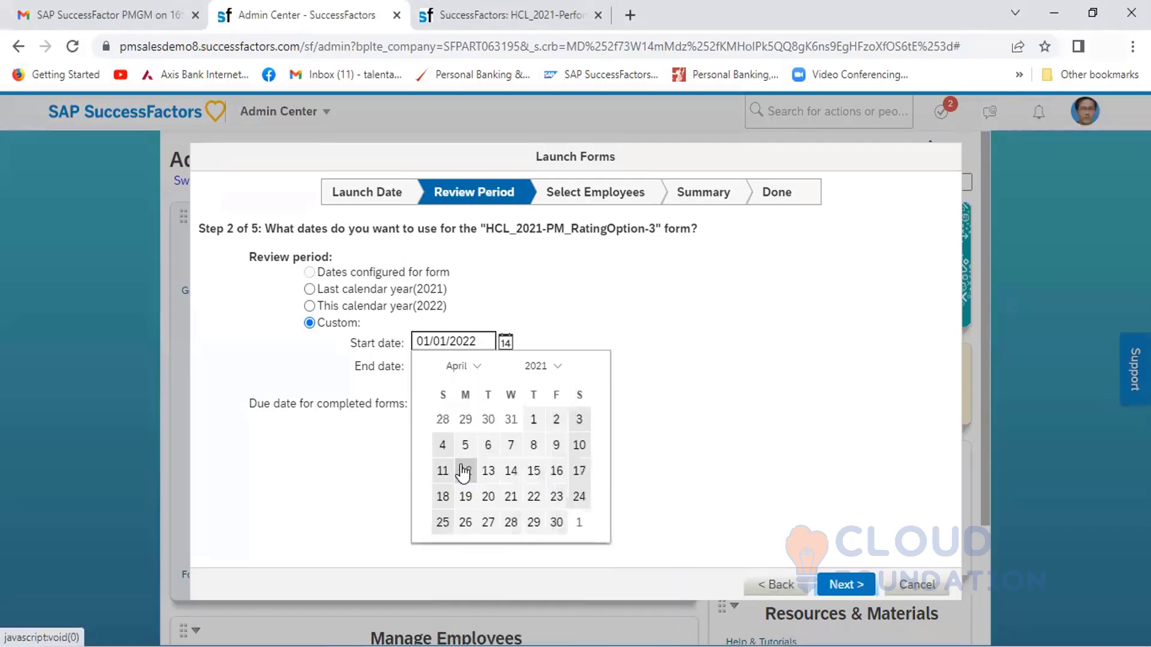
left_click(535, 422)
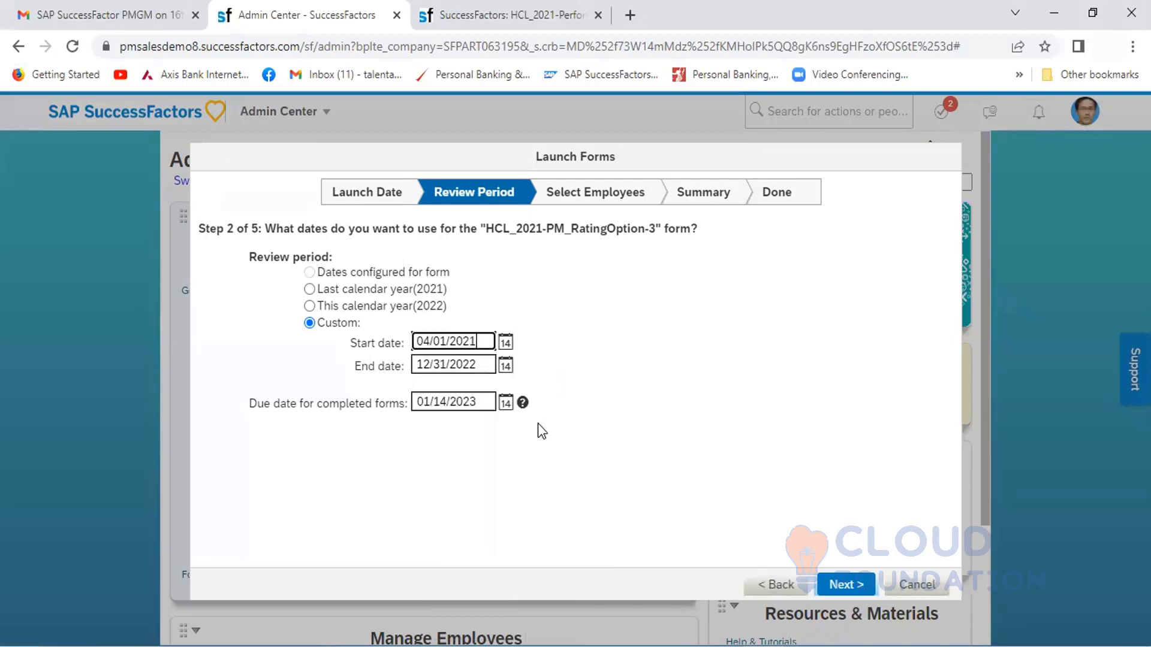
Step: Set the custom review period's end date to 03/31/2022 and continue to the employee selection
left_click(509, 366)
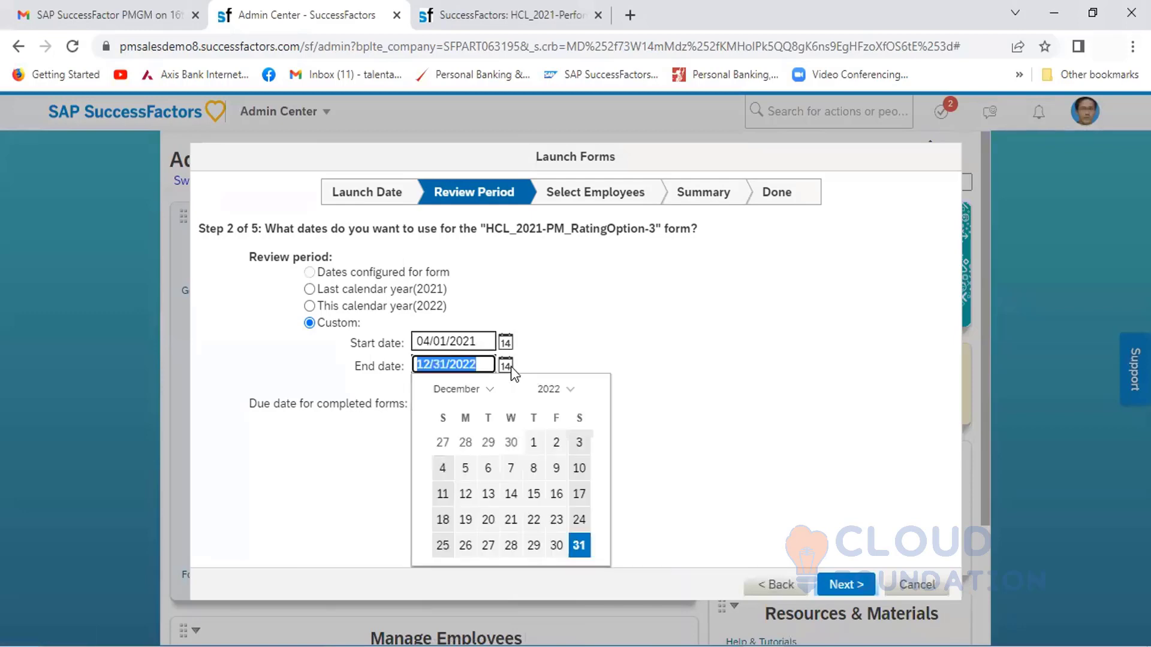
left_click(489, 391)
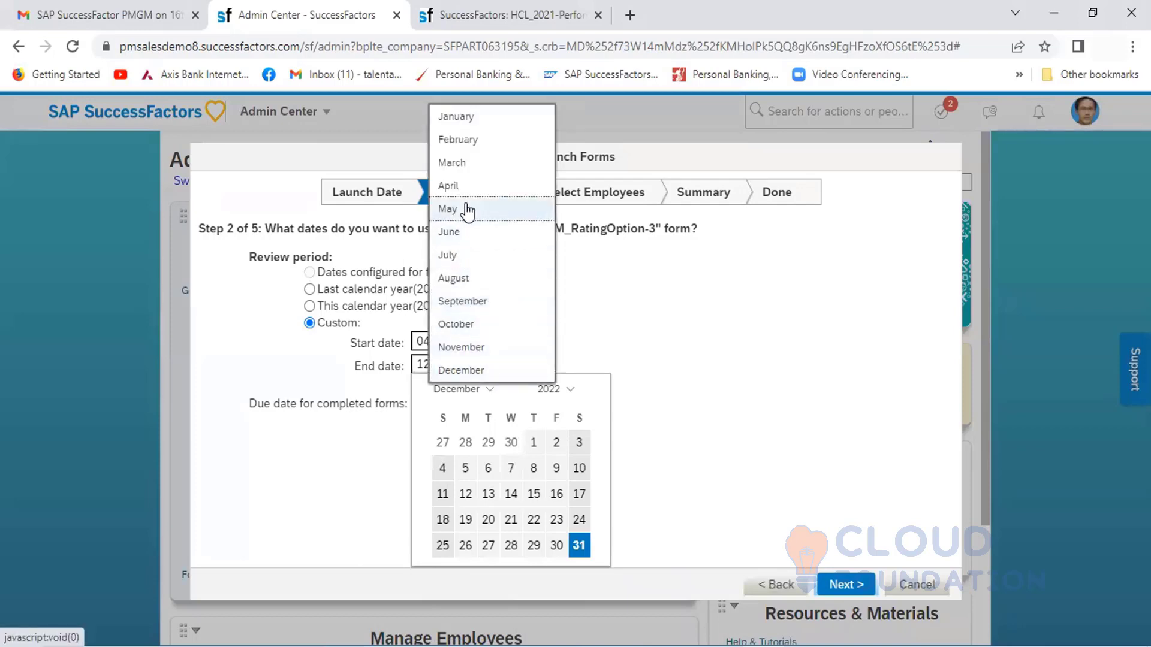
left_click(456, 163)
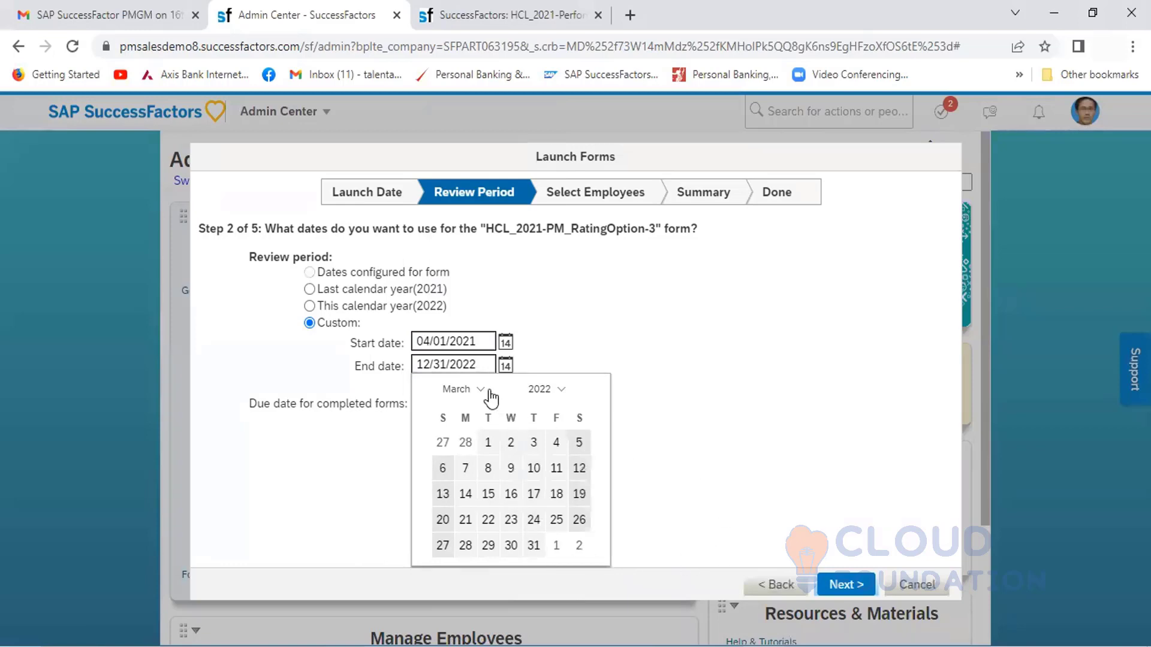
left_click(532, 545)
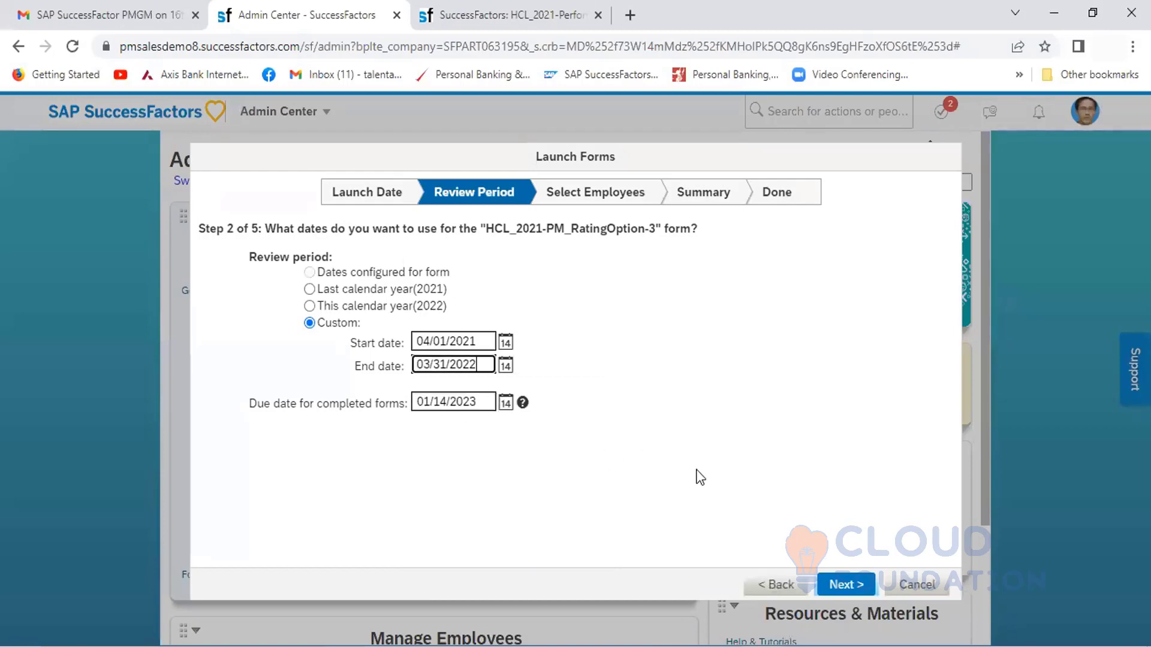
left_click(851, 586)
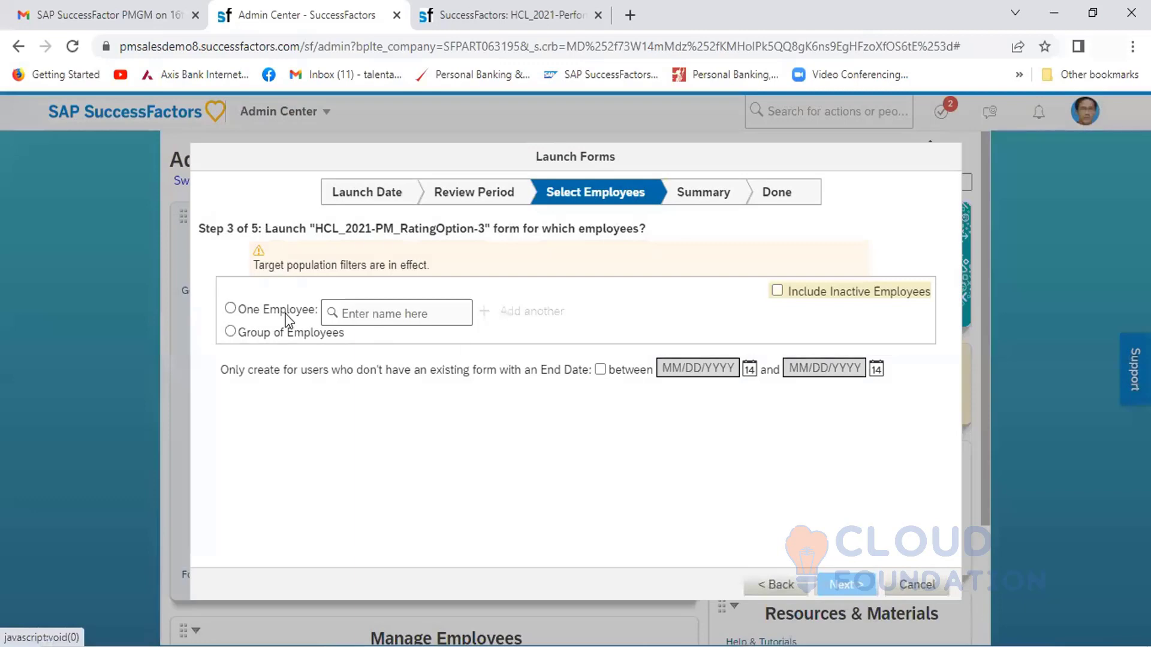
Step: Try to add one employee by name as the form recipient, and cancel the form launch
left_click(232, 309)
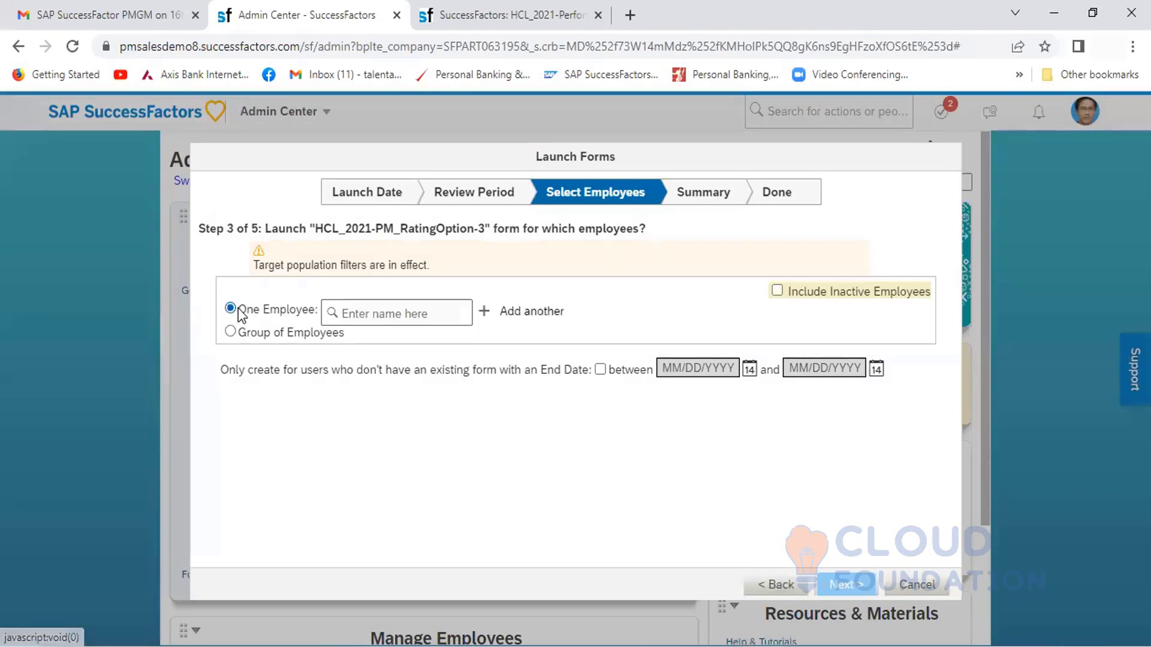
left_click(368, 313)
type("Ahmad")
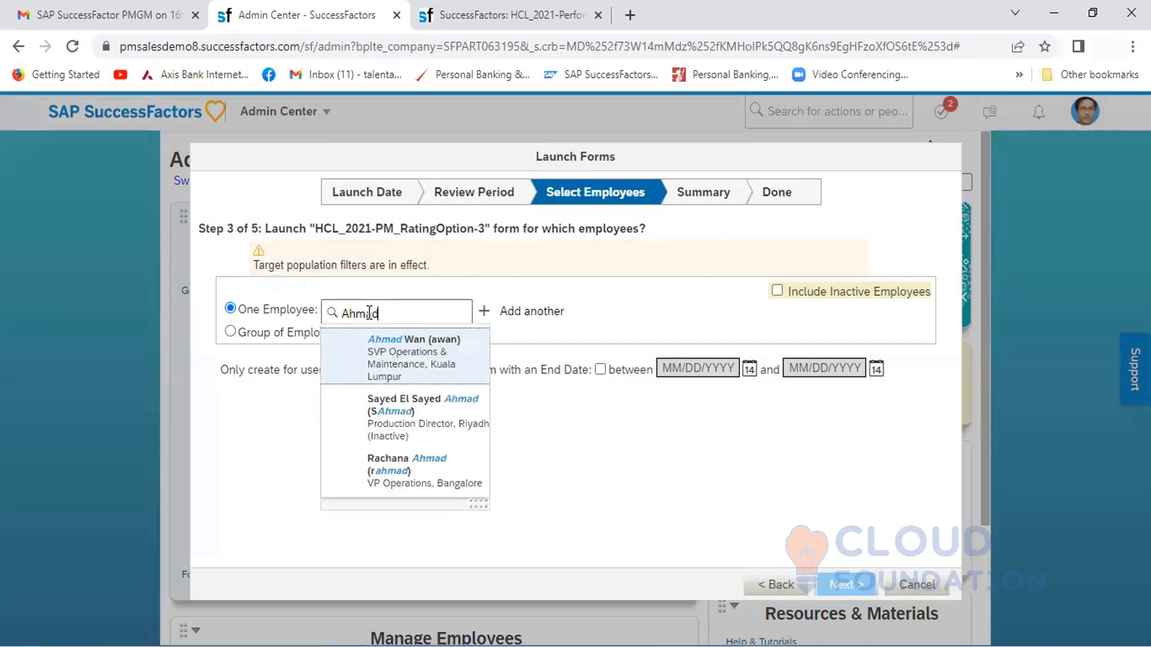
left_click(409, 364)
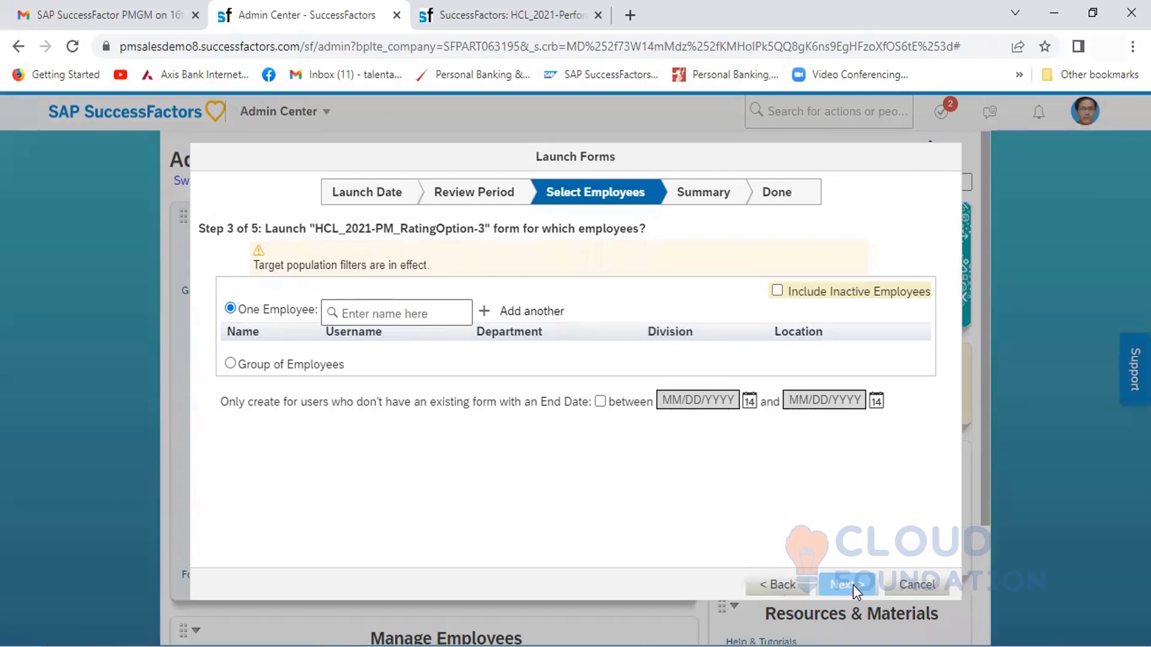
left_click(909, 585)
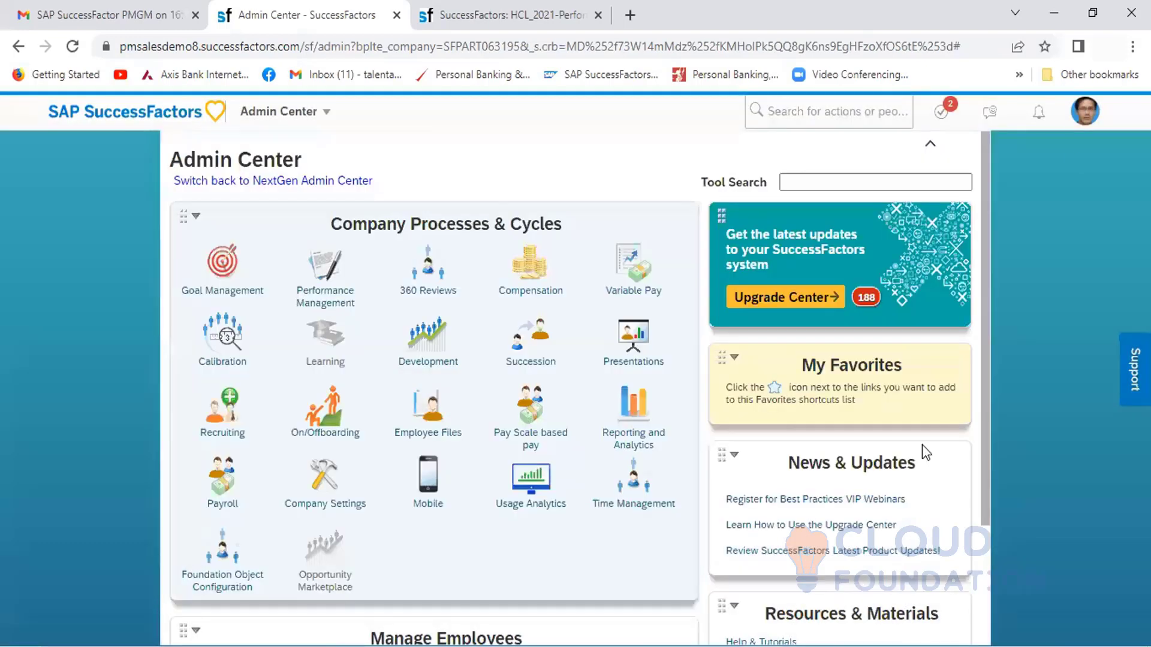
Step: End the proxy session by becoming self and go back to the Admin Center
left_click(1078, 129)
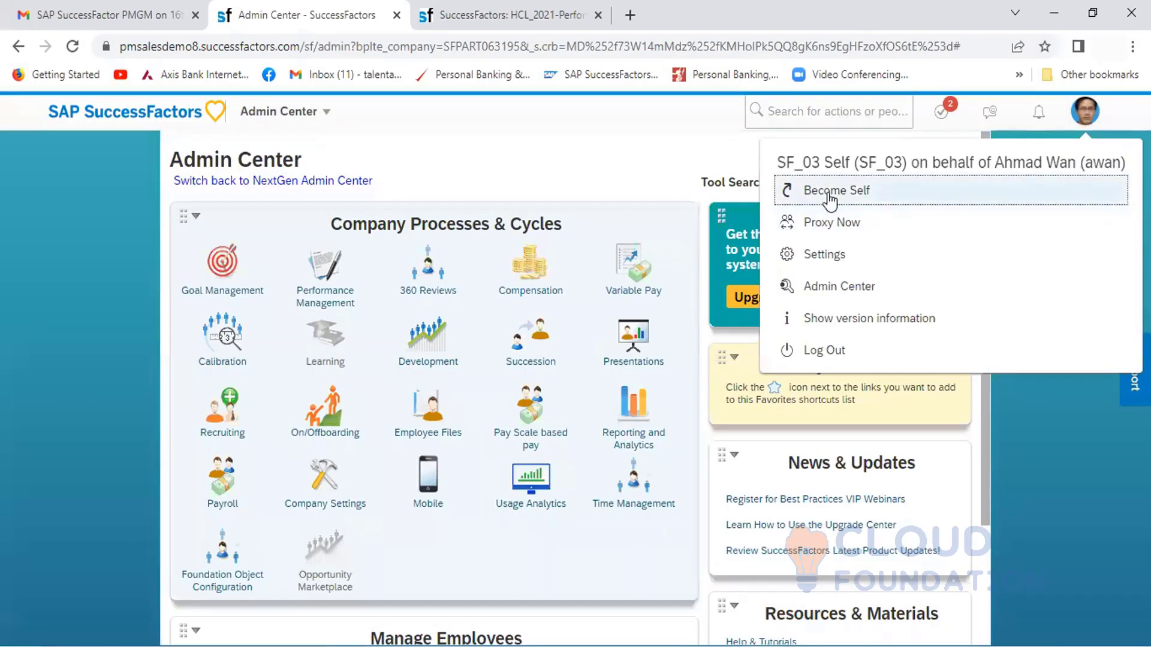
left_click(779, 190)
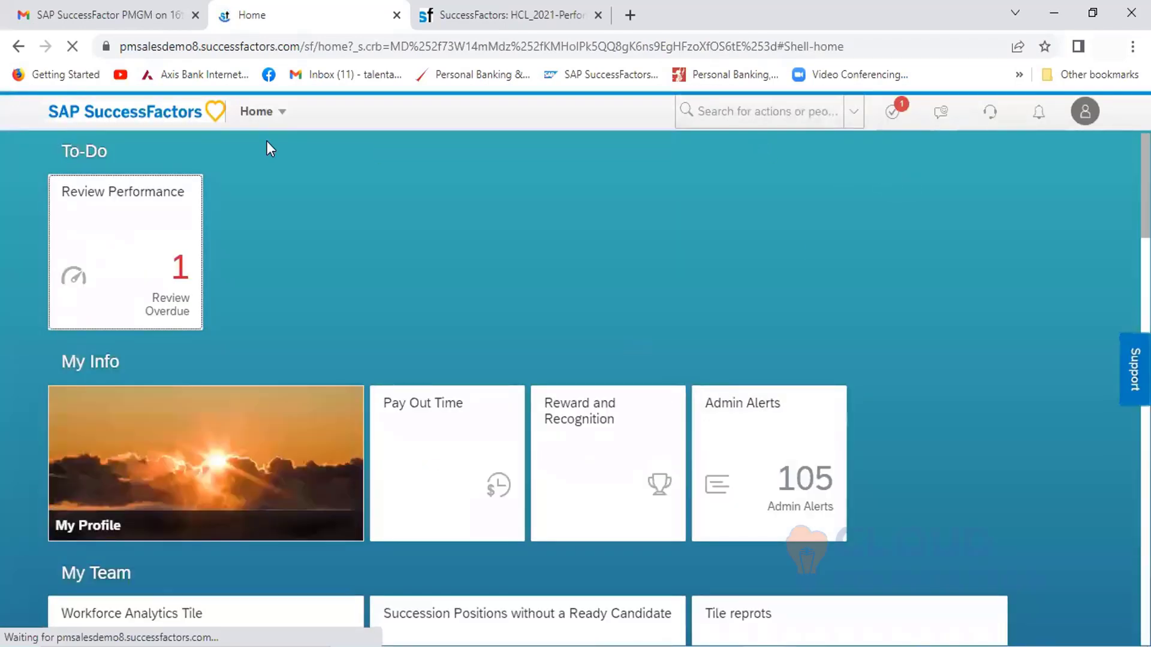
left_click(258, 111)
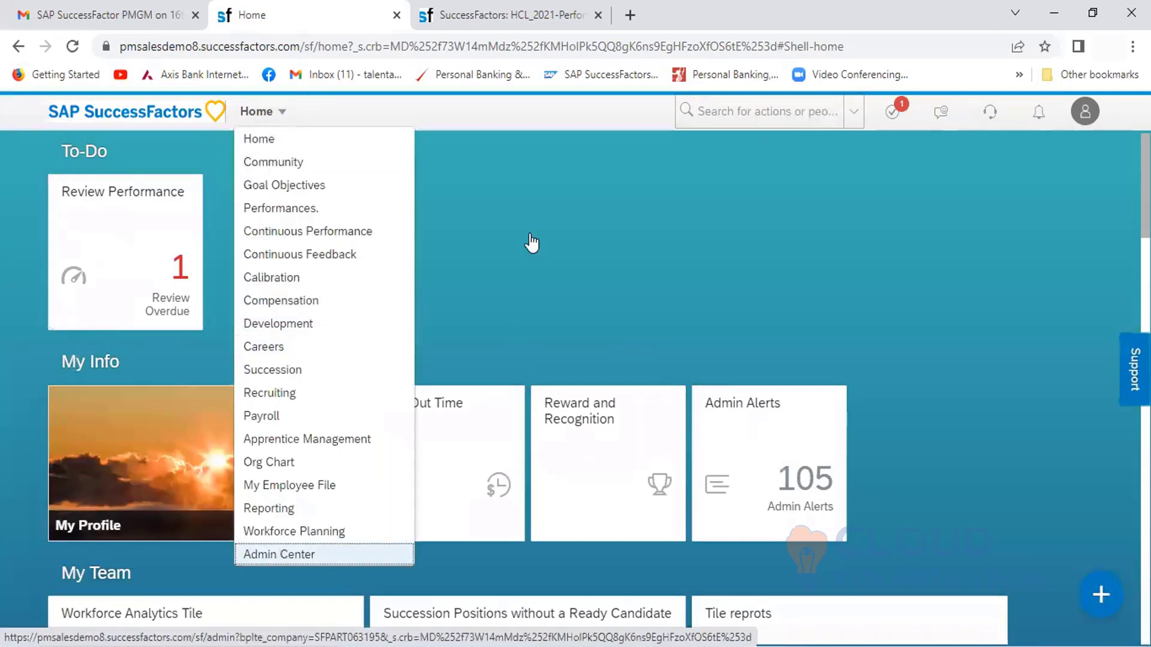
left_click(294, 555)
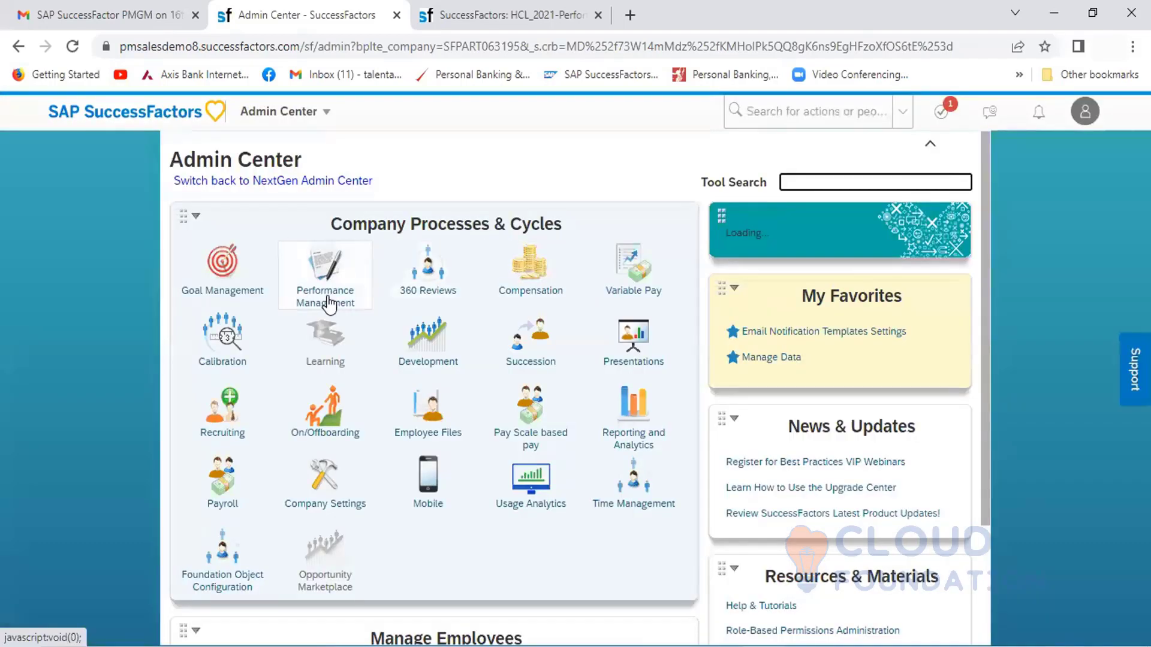
Step: Start Launch Forms for Performance Management again with the form template HCL_2021-PM_RatingOption-3
left_click(328, 303)
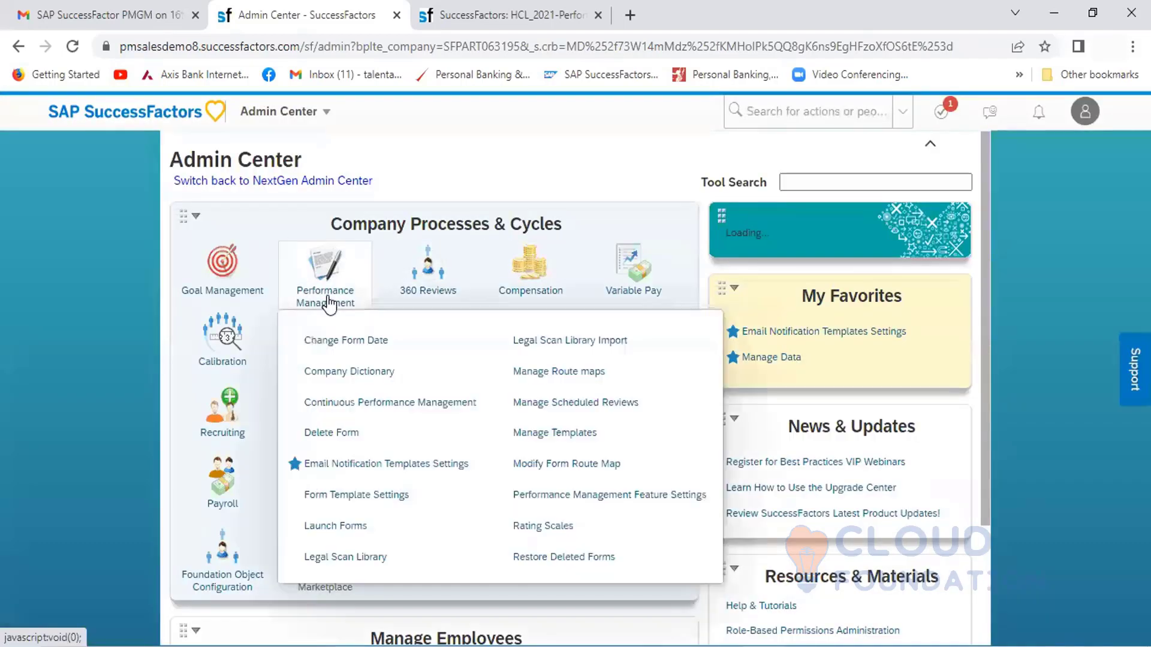
left_click(331, 523)
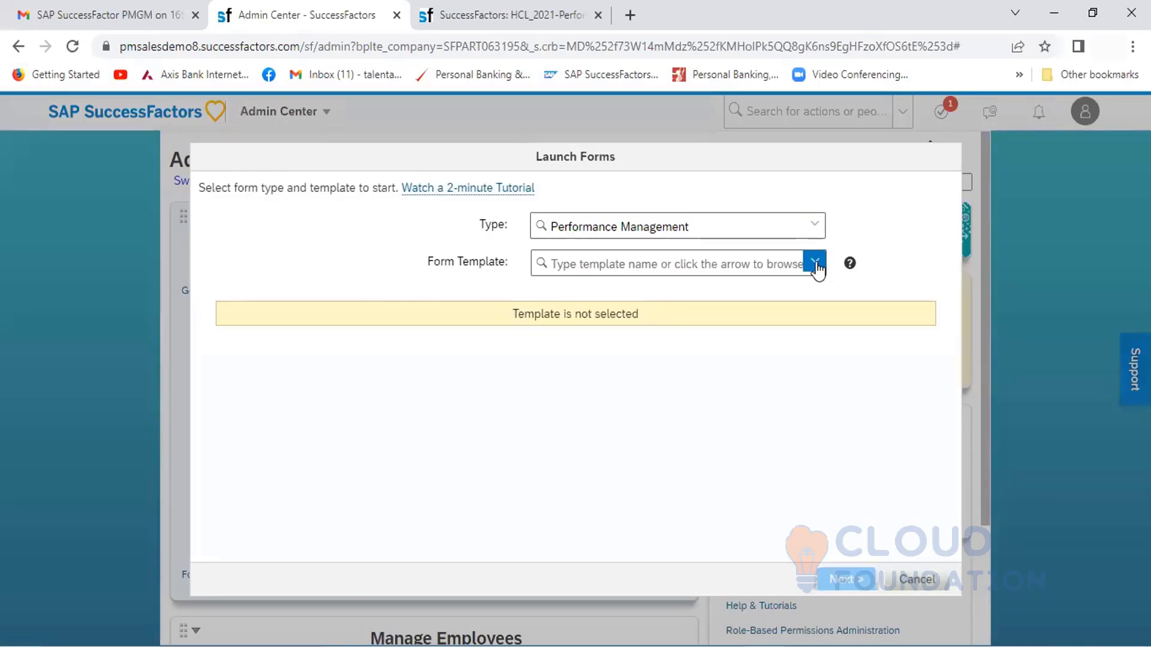
left_click(812, 263)
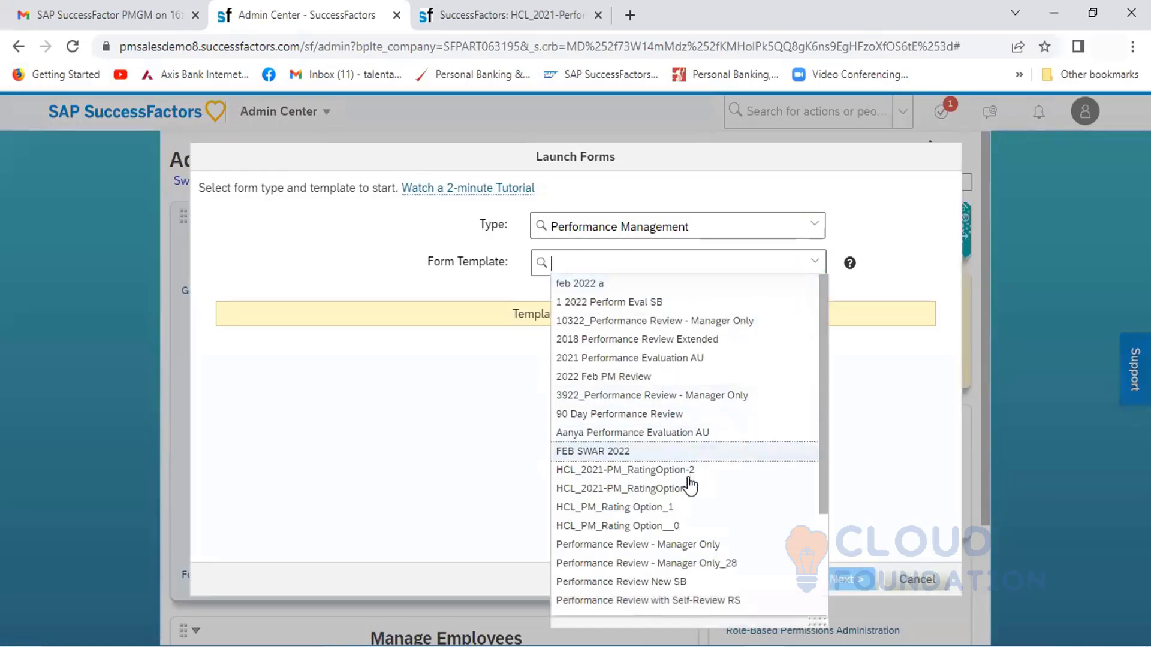
left_click(663, 489)
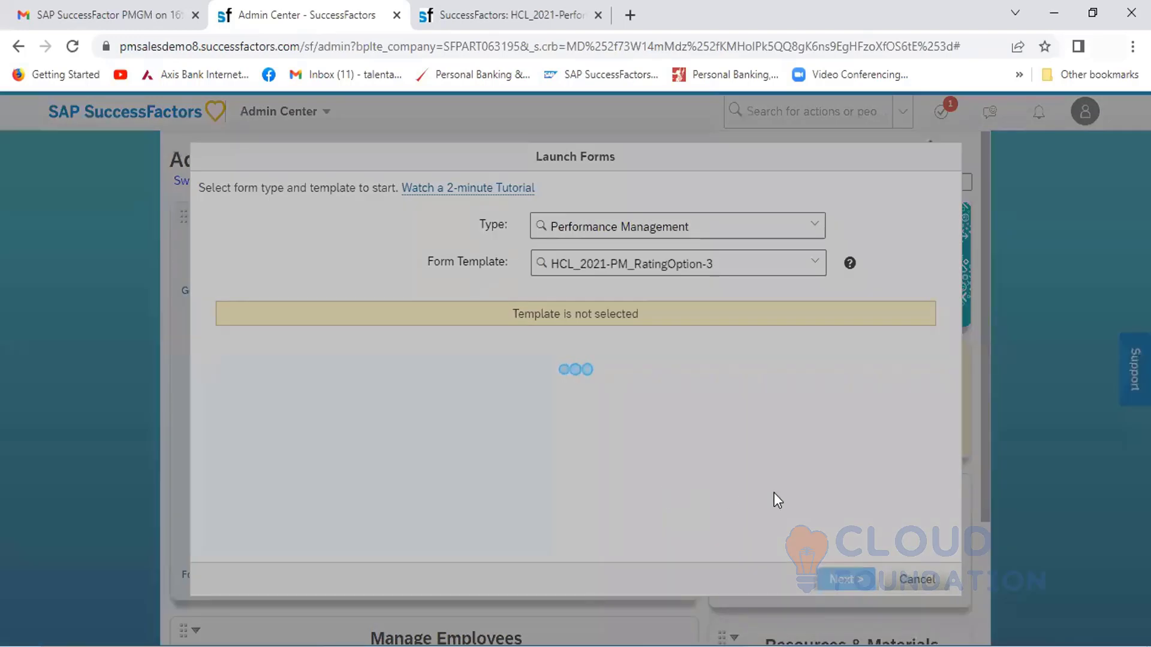
left_click(845, 579)
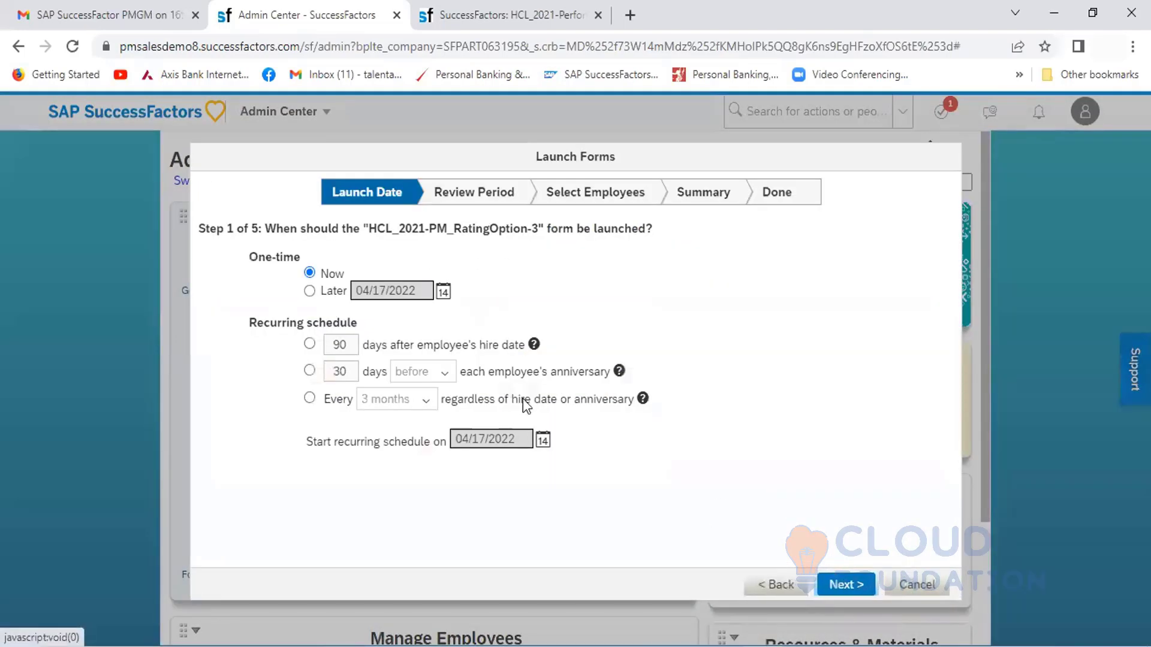
Step: Accept launching the form now and set a custom review period starting on 04/01/2021
left_click(846, 586)
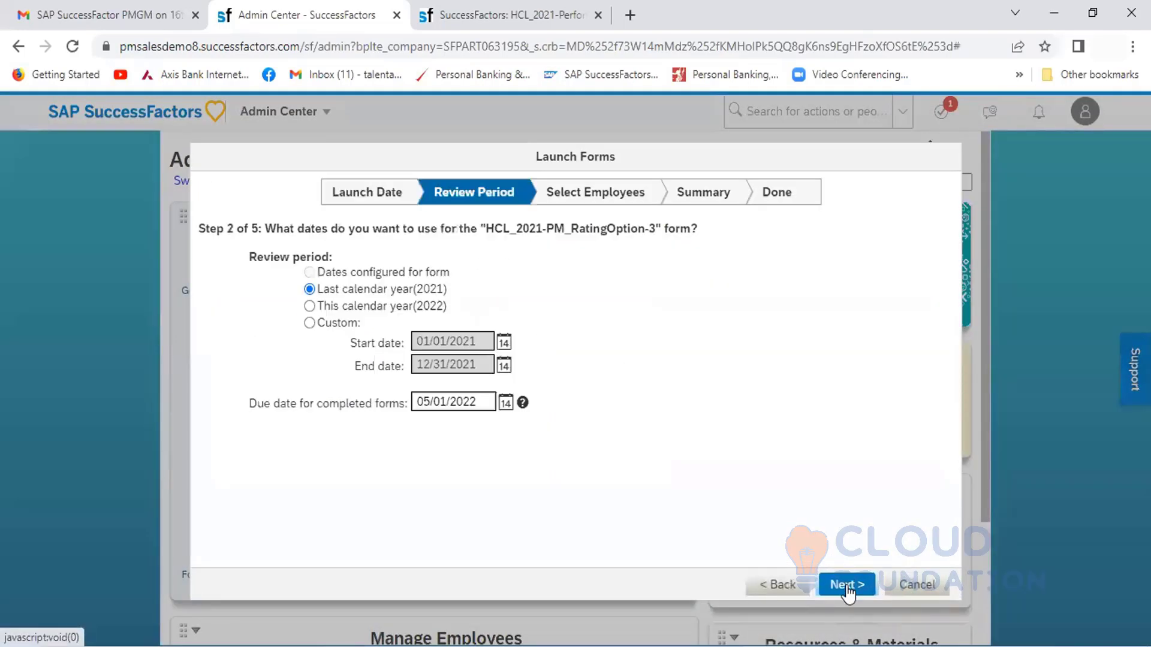
left_click(310, 324)
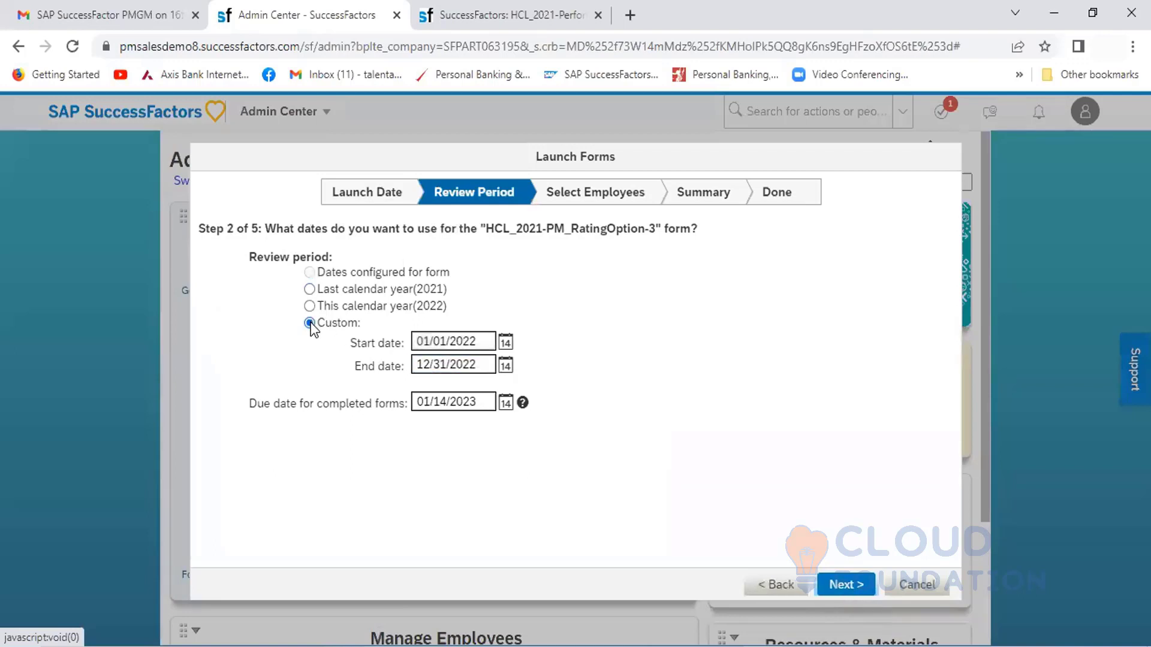
left_click(506, 341)
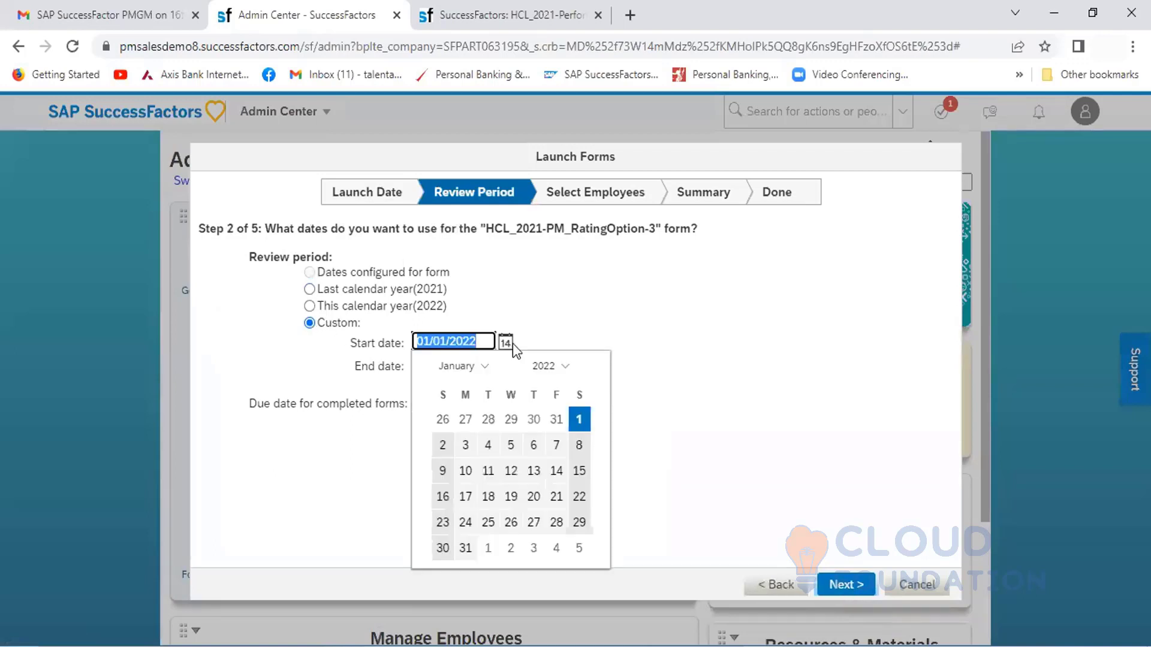
left_click(543, 366)
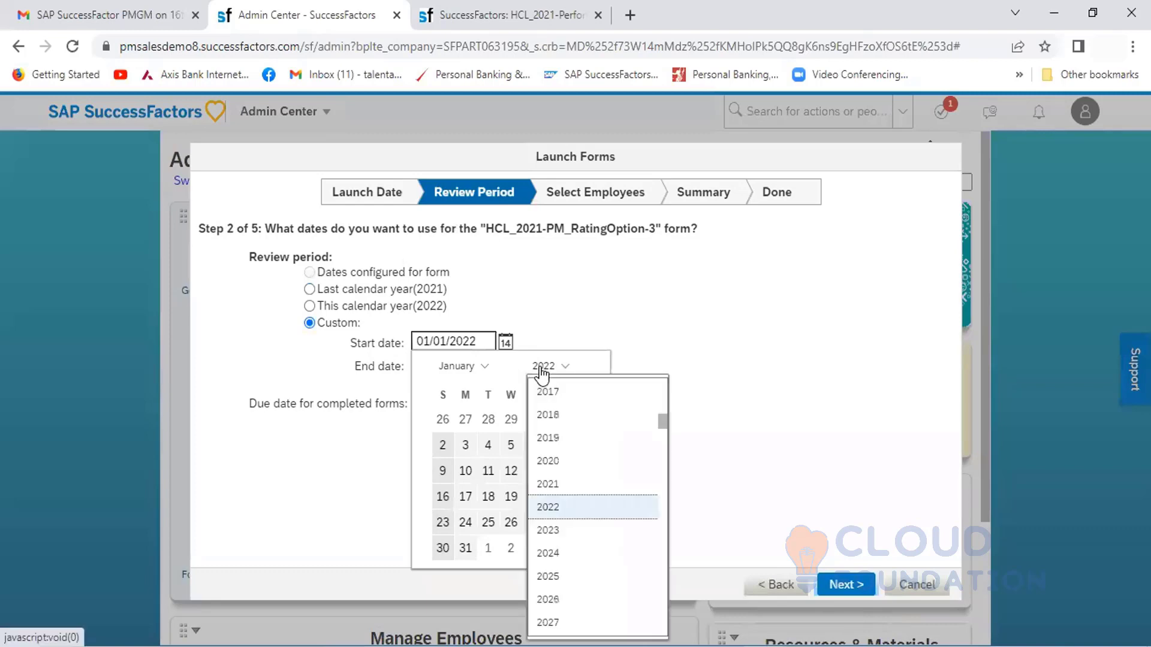
left_click(547, 483)
left_click(483, 368)
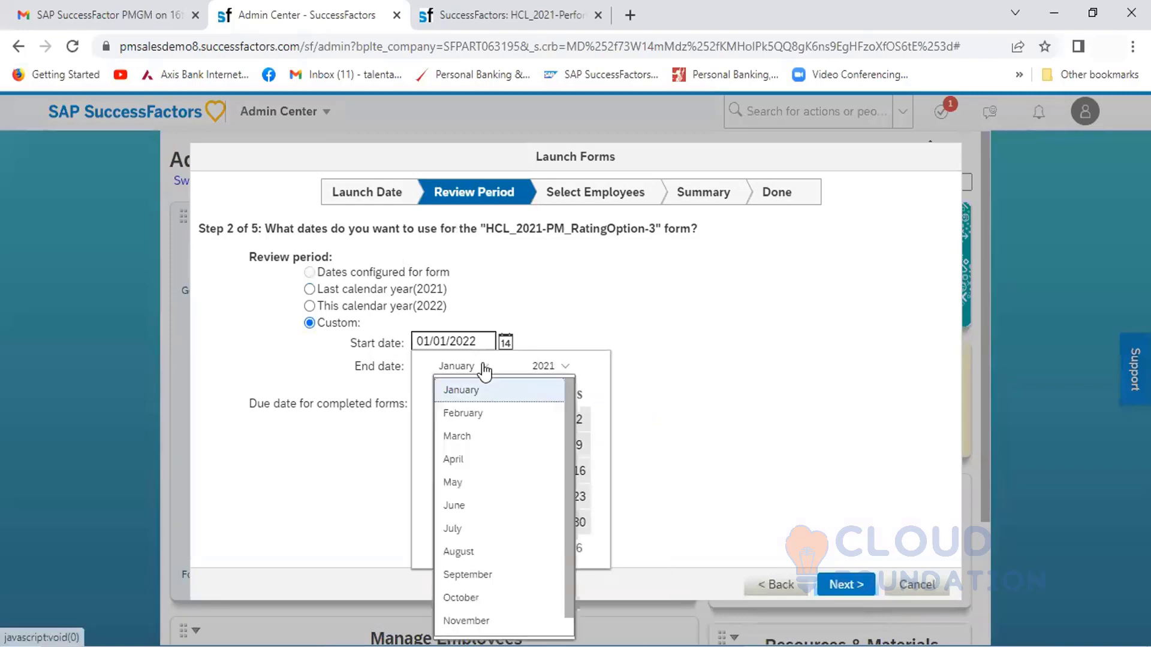
left_click(453, 460)
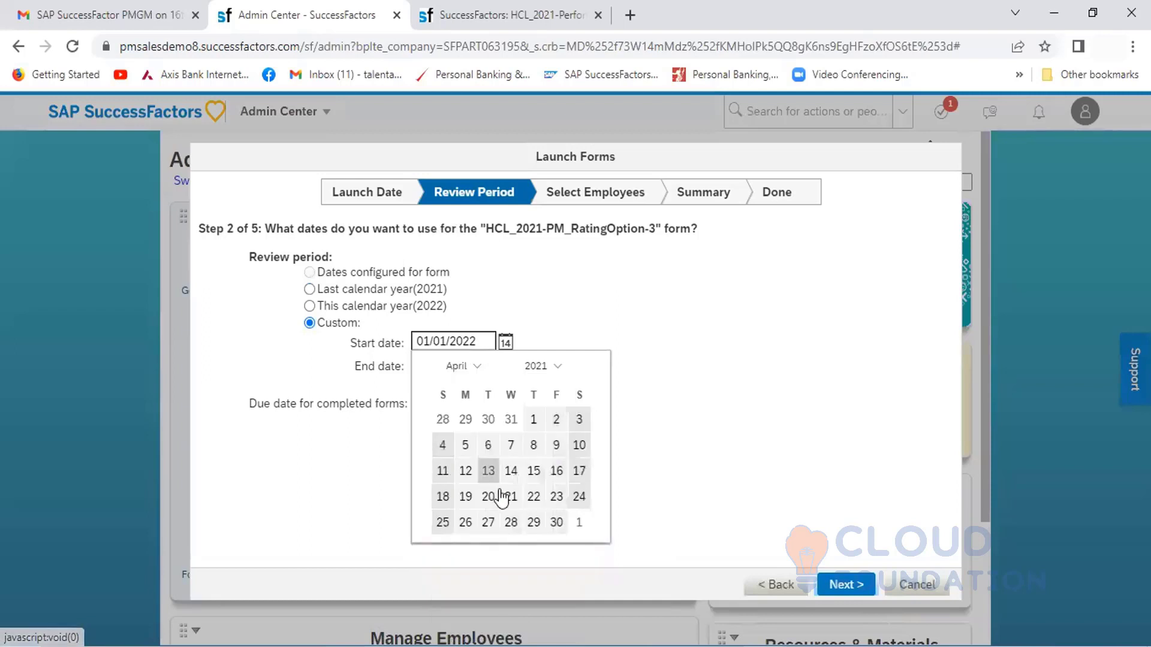
left_click(534, 421)
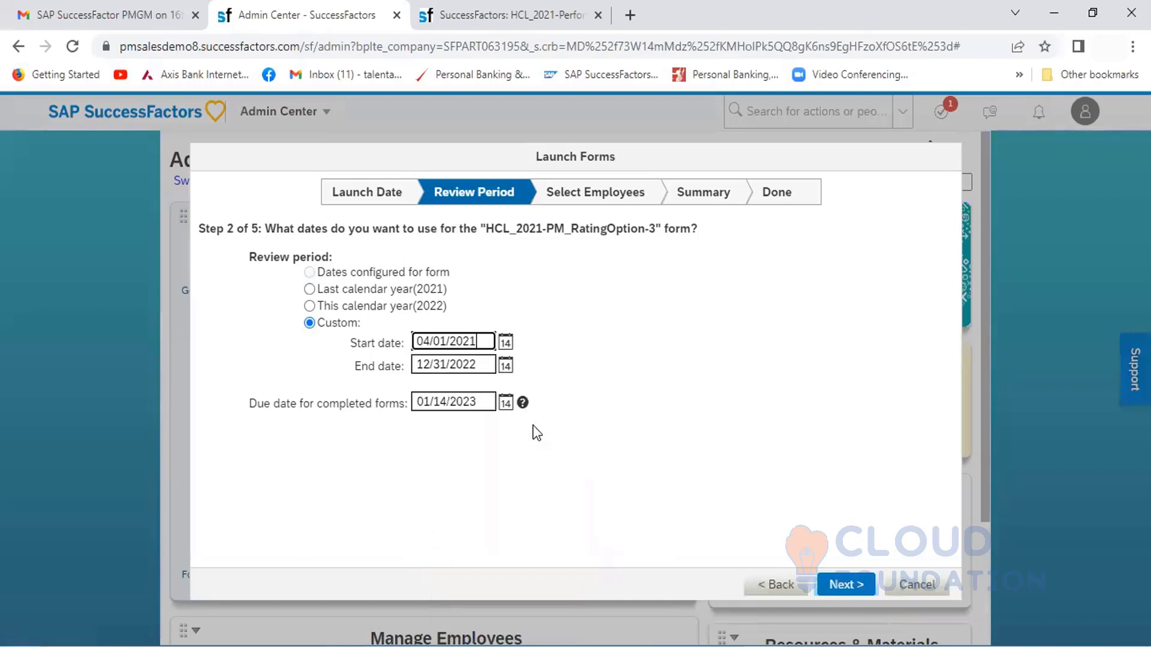
Step: Set the custom review period's end date to 03/31/2022 and continue to the employee selection
left_click(505, 366)
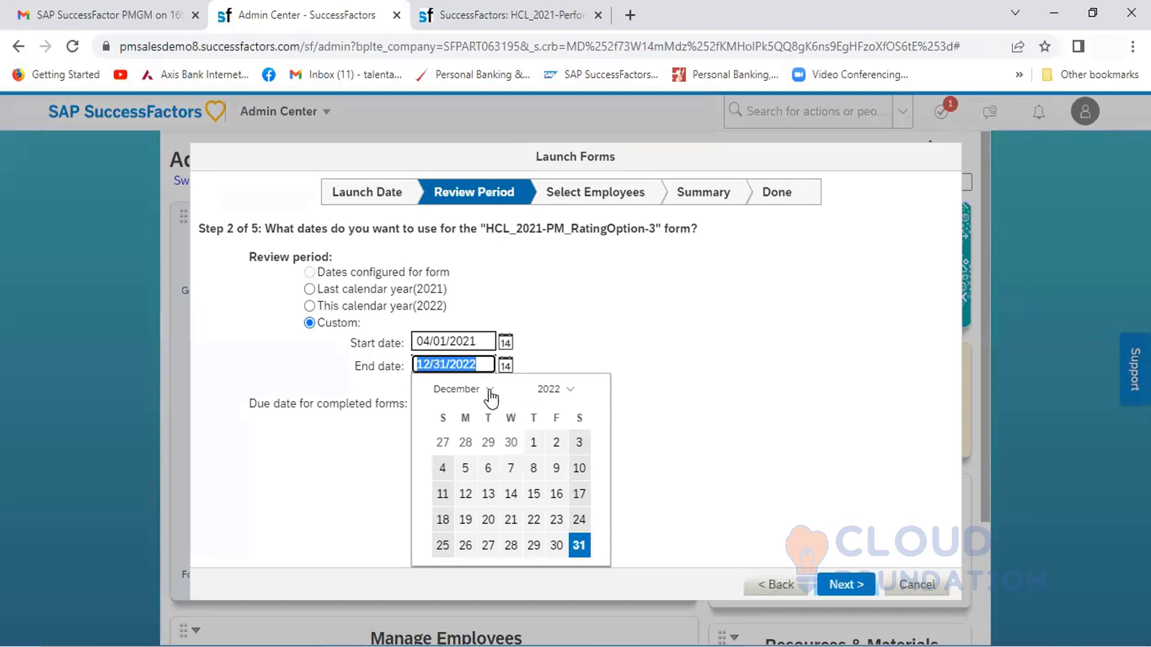
left_click(490, 390)
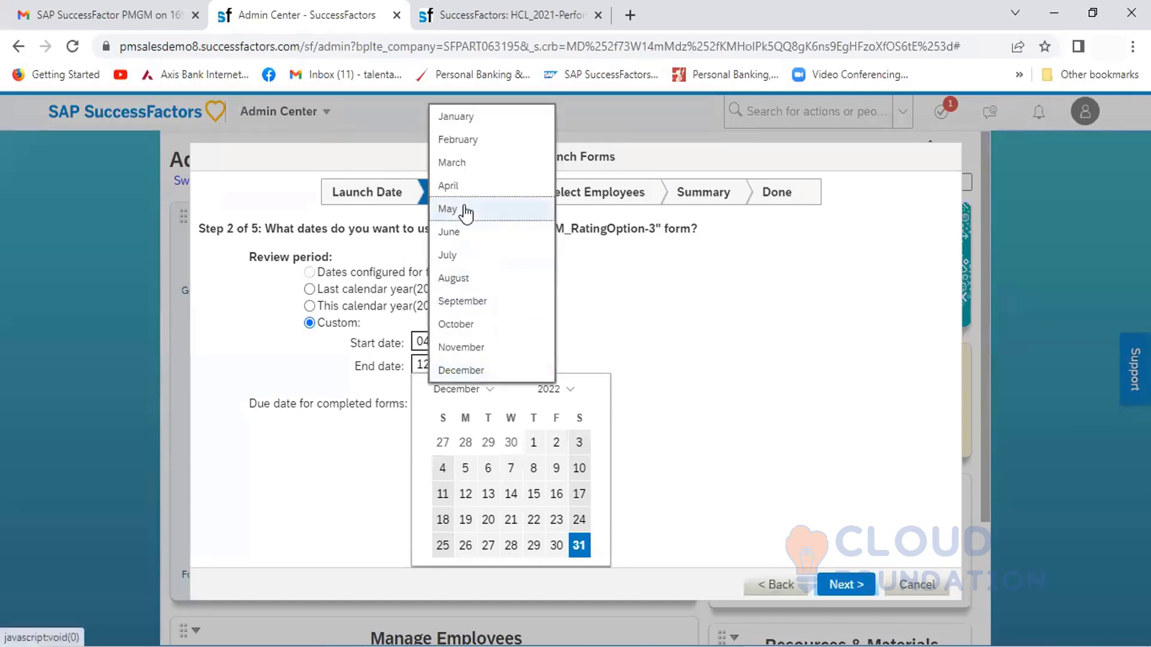
left_click(460, 171)
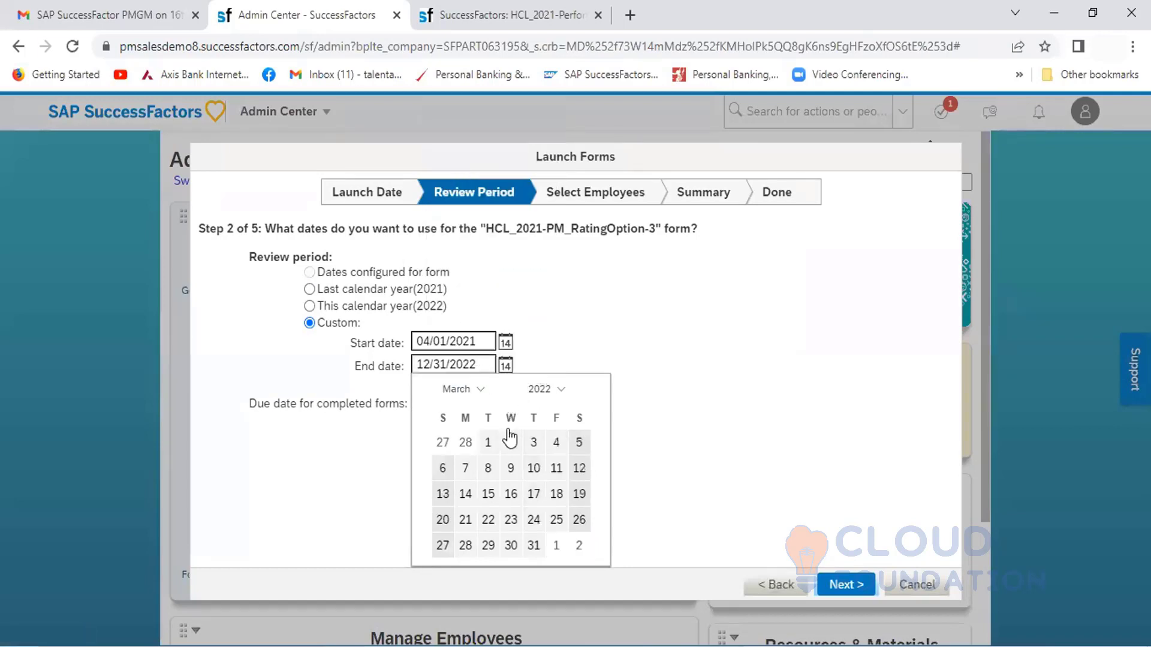
left_click(533, 545)
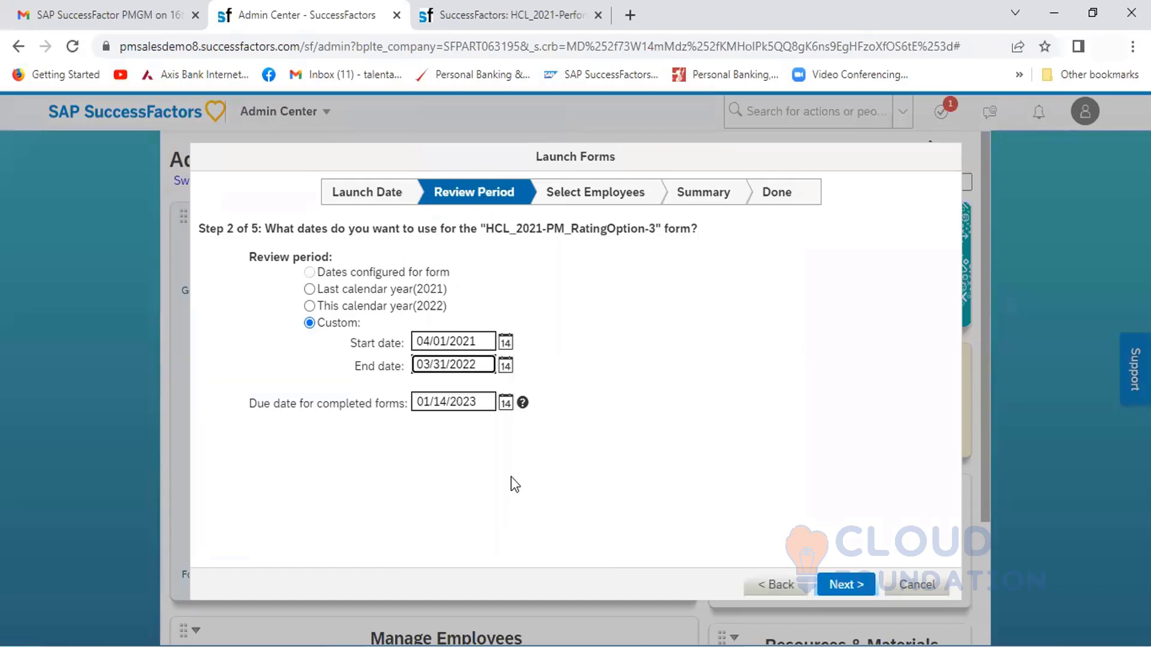
left_click(843, 586)
Step: Choose One Employee, add the SVP Operations & Maintenance employee by name as the form recipient, and continue to the summary
left_click(255, 306)
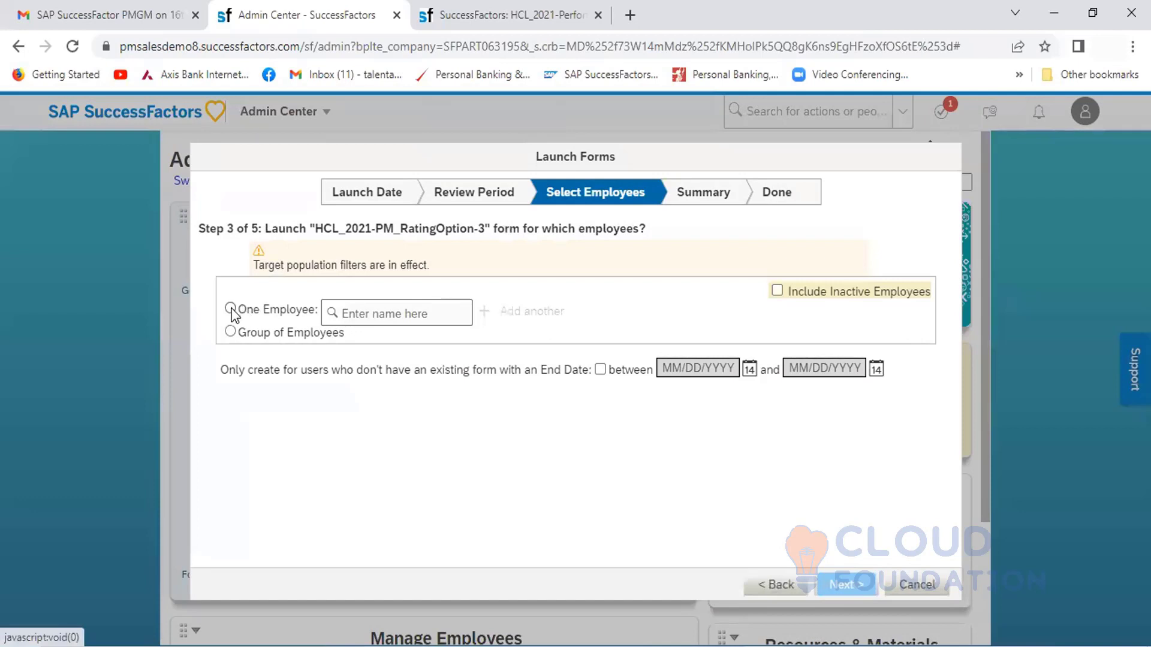
type("AH")
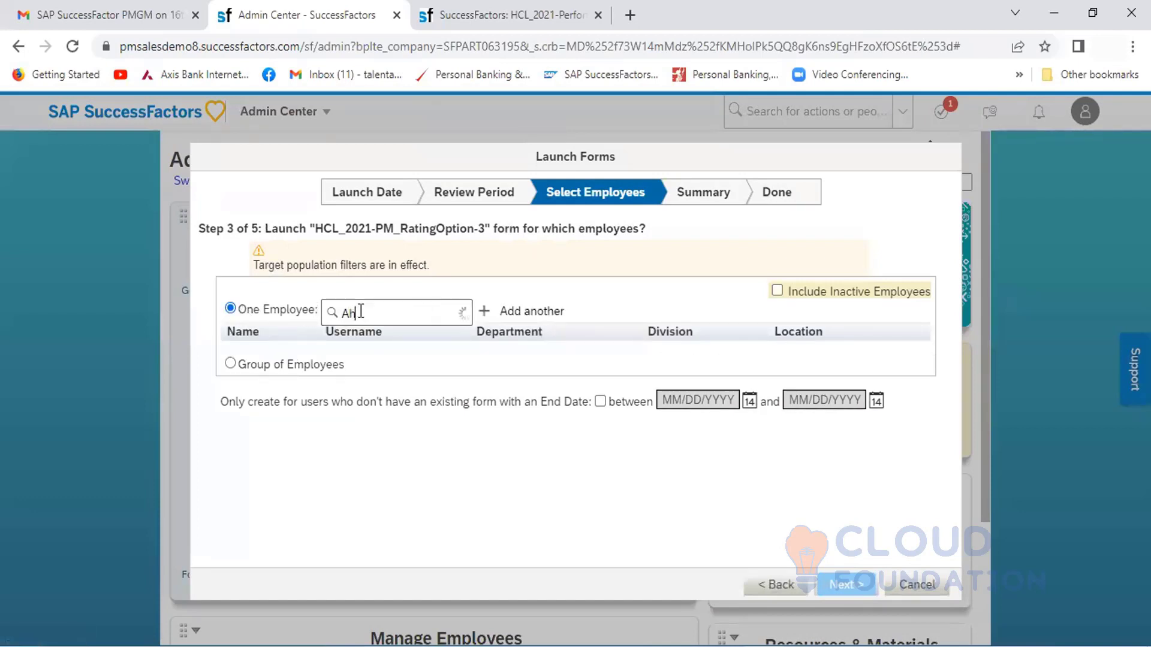
type("mad")
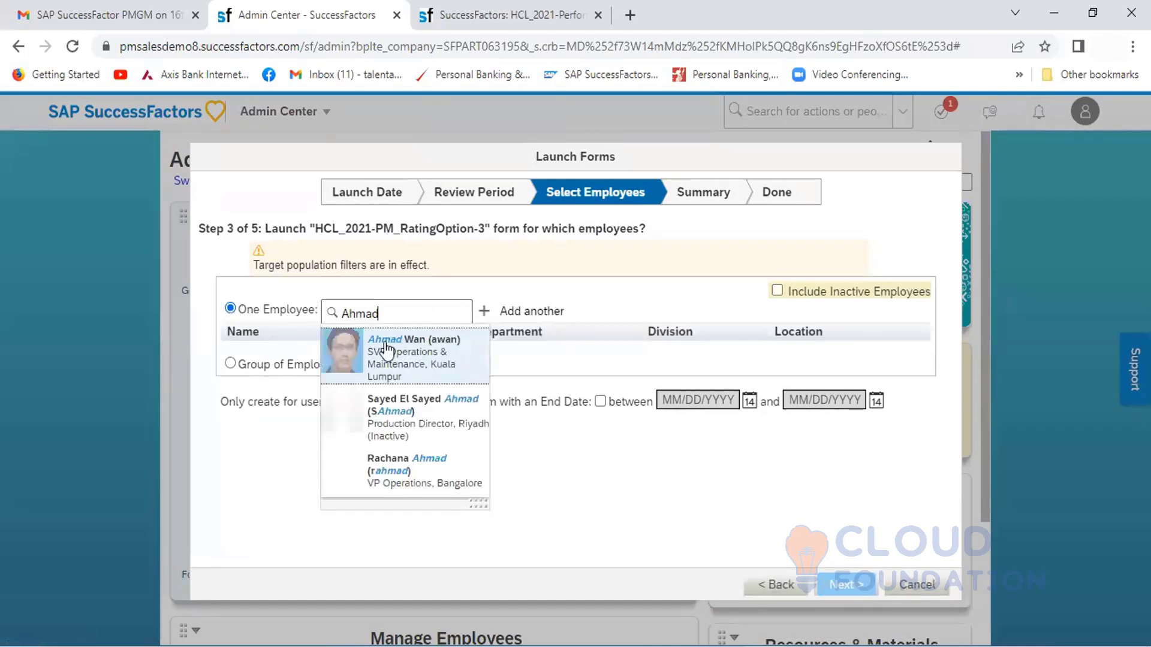
left_click(402, 375)
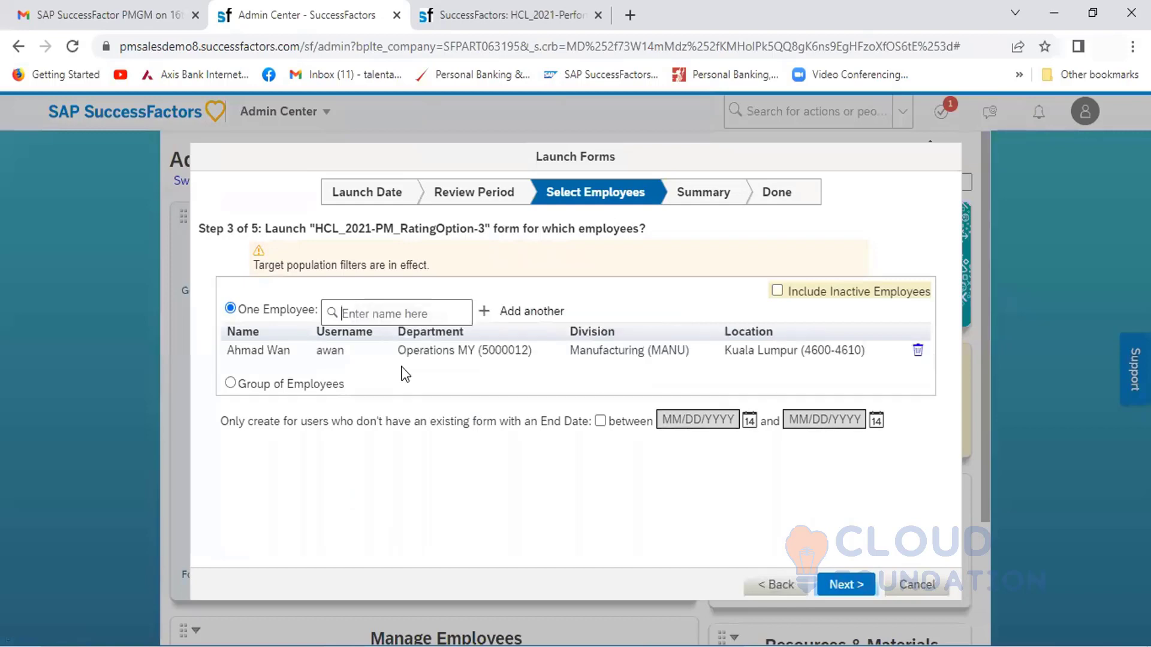
left_click(845, 586)
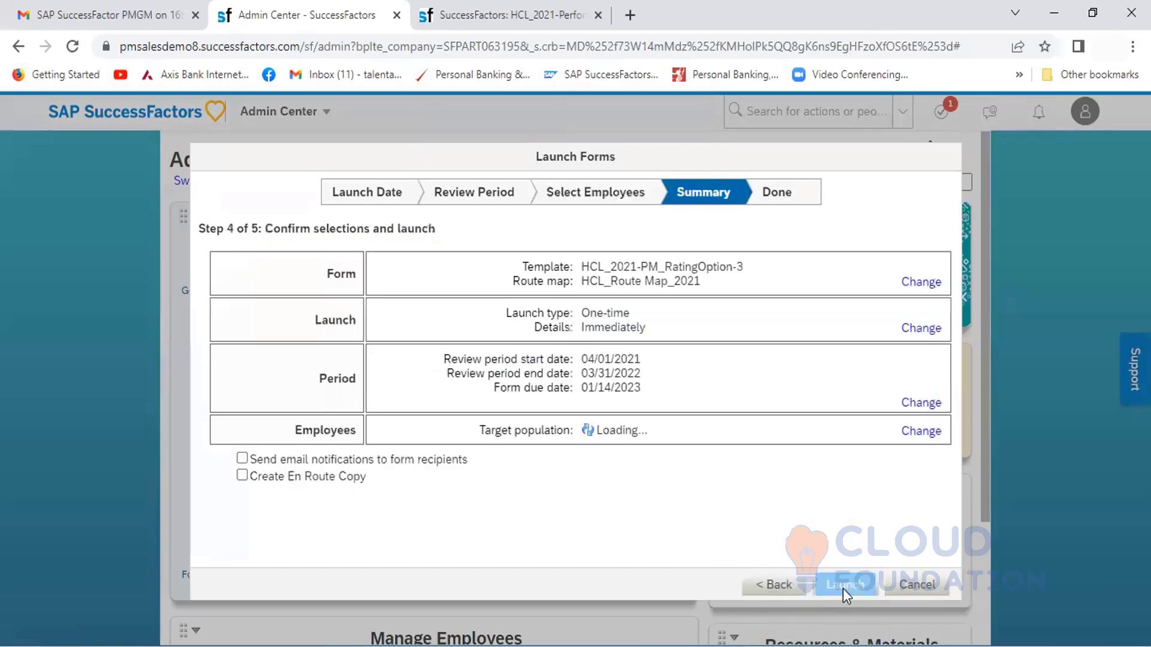
Step: Launch the HCL_2021-PM_RatingOption-3 form, confirm the launch, and close the Launch Forms wizard
left_click(844, 575)
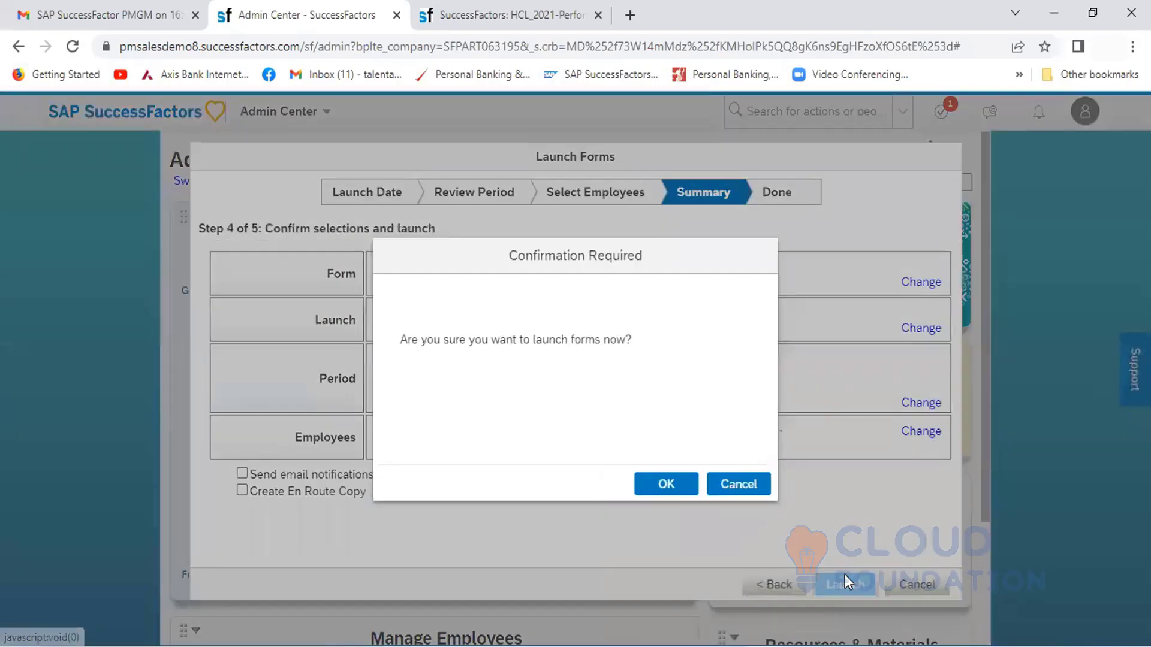
left_click(667, 485)
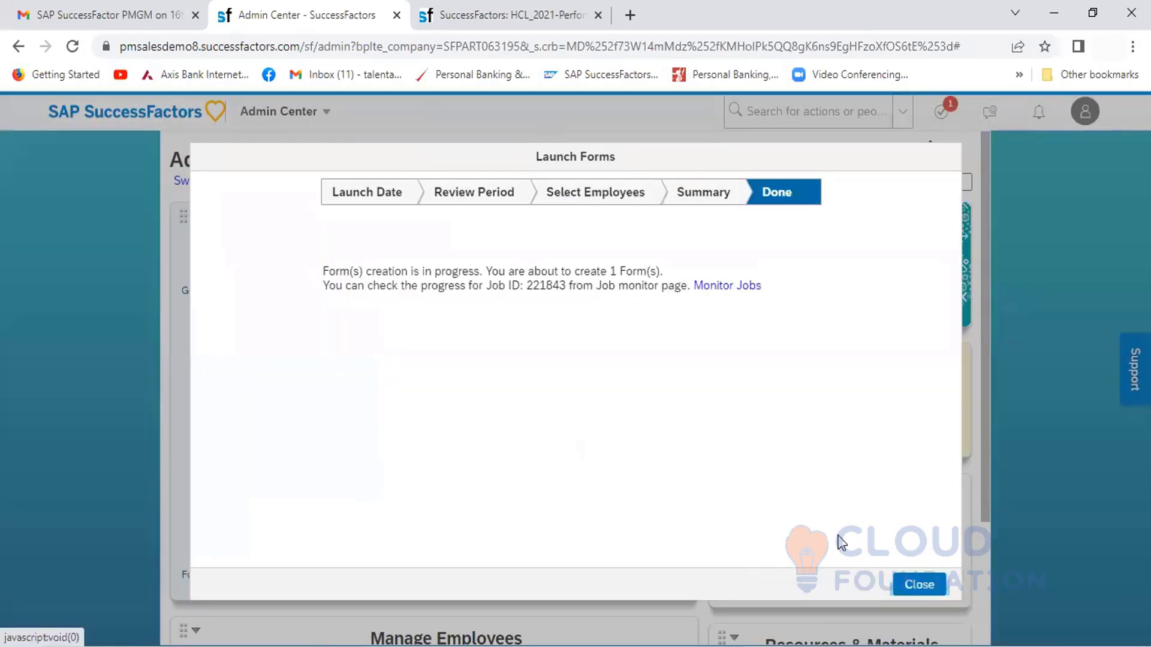
left_click(916, 585)
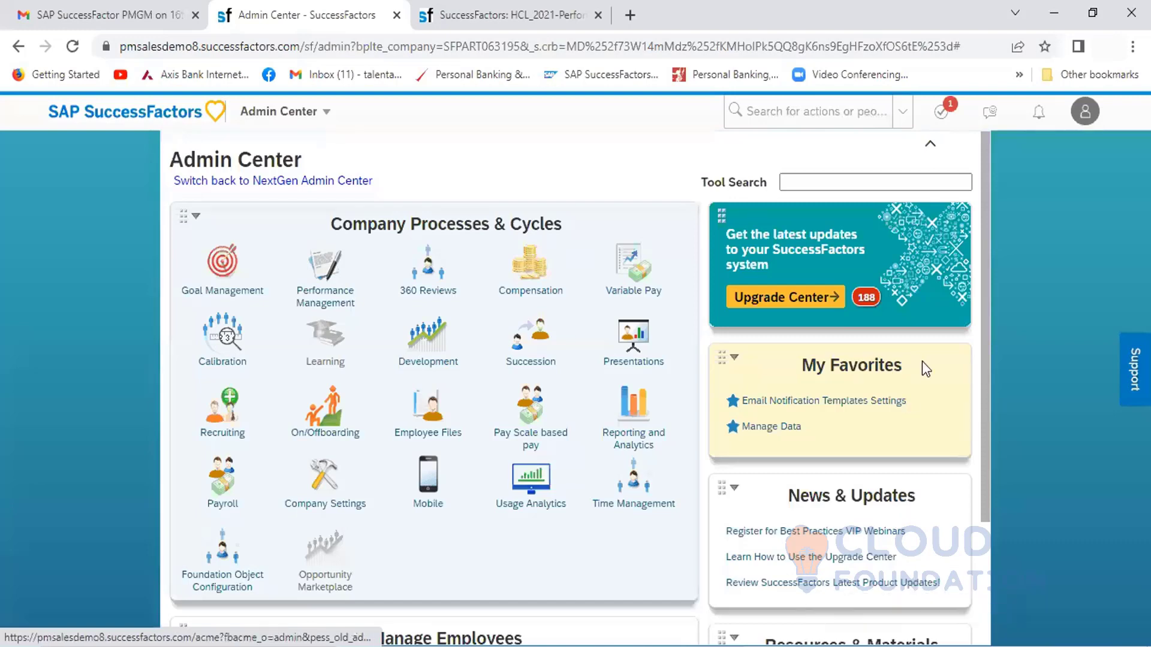
Step: Start a proxy session as the form recipient by entering the employee's name as the target user
left_click(1085, 114)
left_click(996, 204)
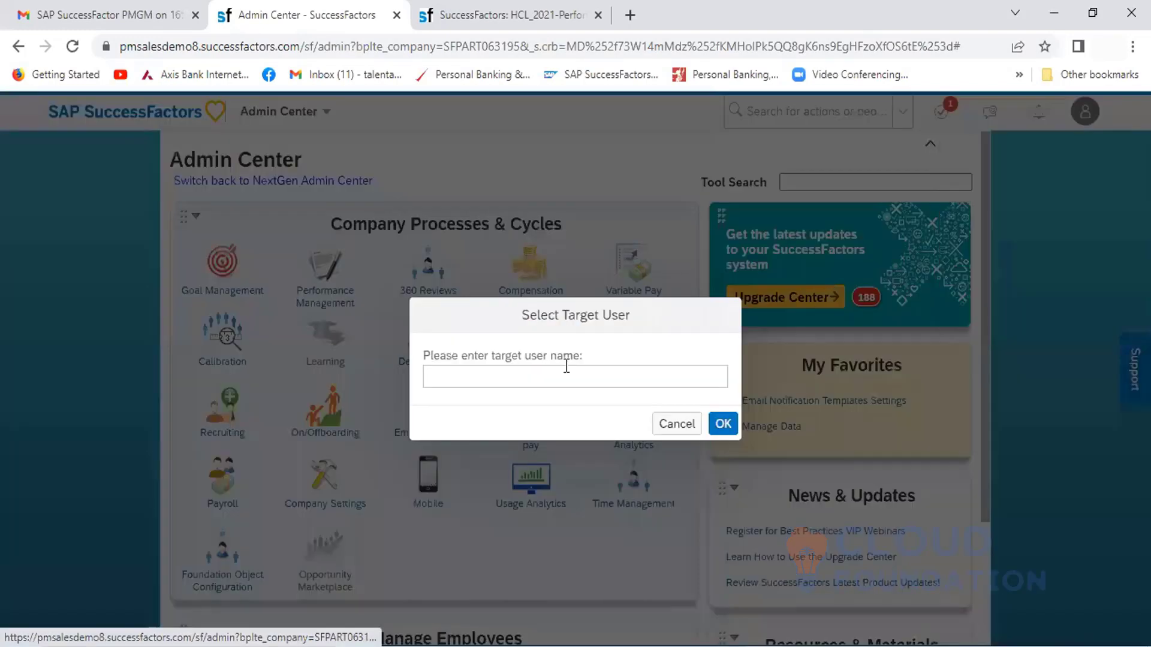
left_click(519, 375)
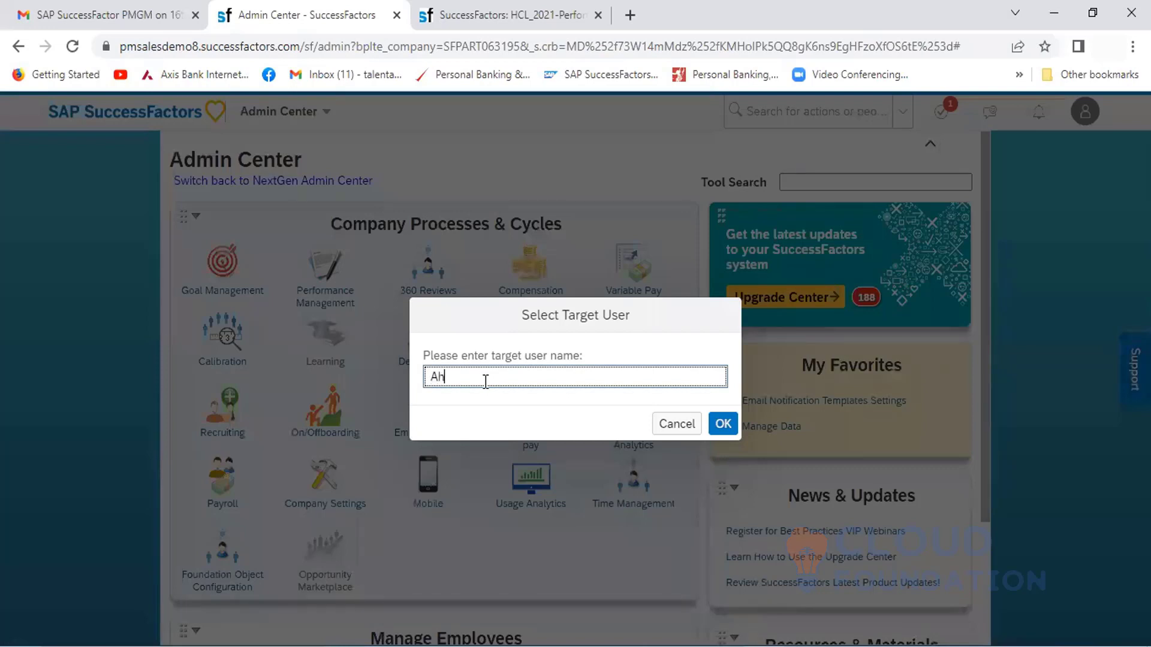
type("Ahmad")
left_click(497, 414)
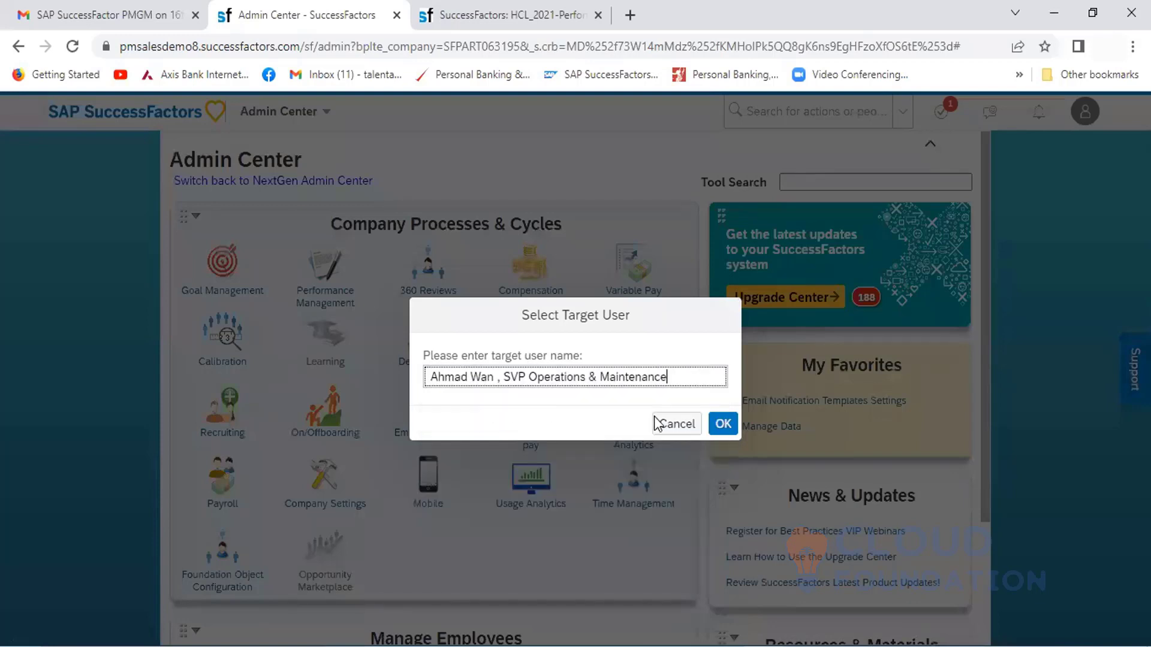
left_click(724, 423)
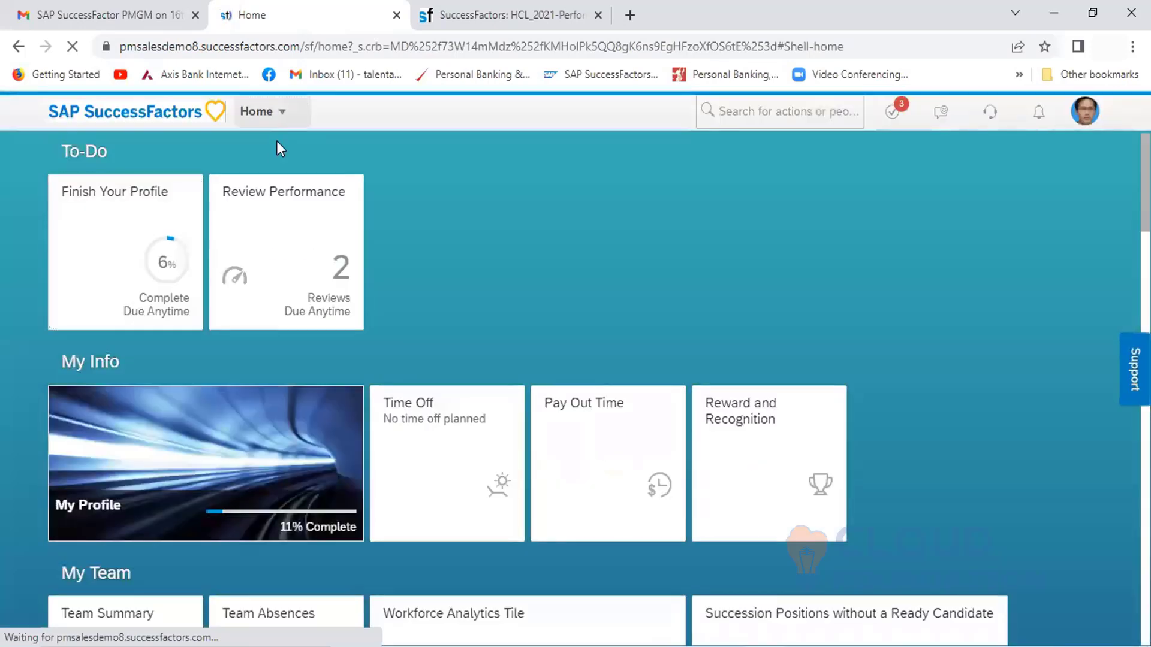
Step: Open the employee's HCL_2021-PM_RatingOption-3 form from the performance reviews inbox and examine which sections it shows at self assessment
left_click(276, 120)
left_click(275, 190)
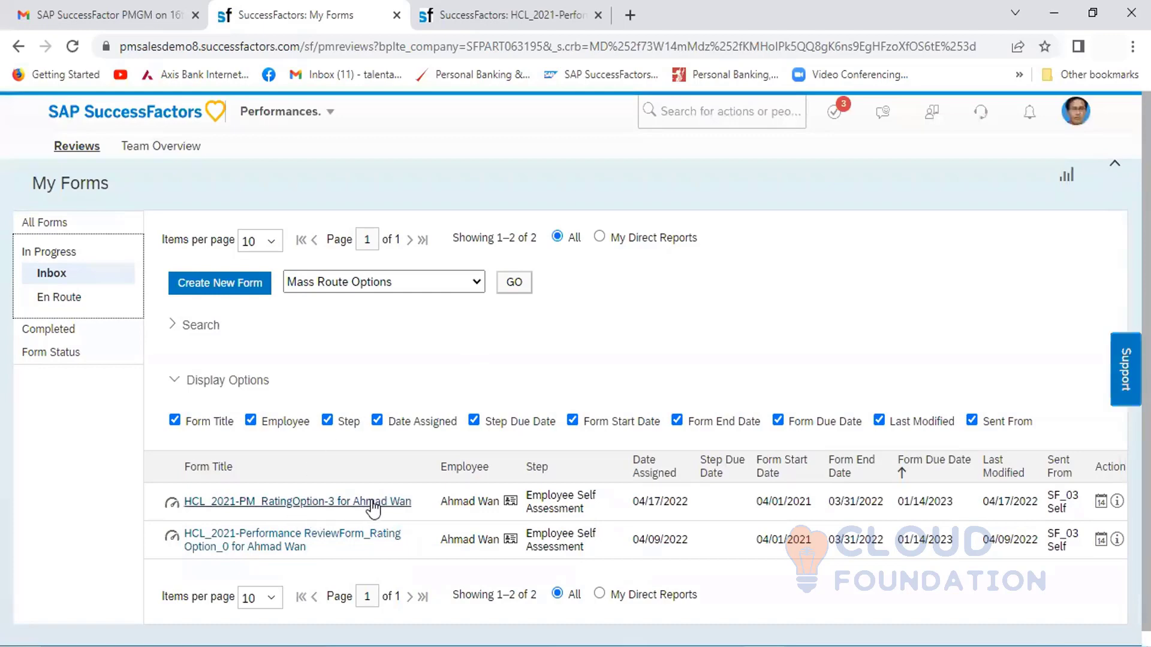
left_click(314, 503)
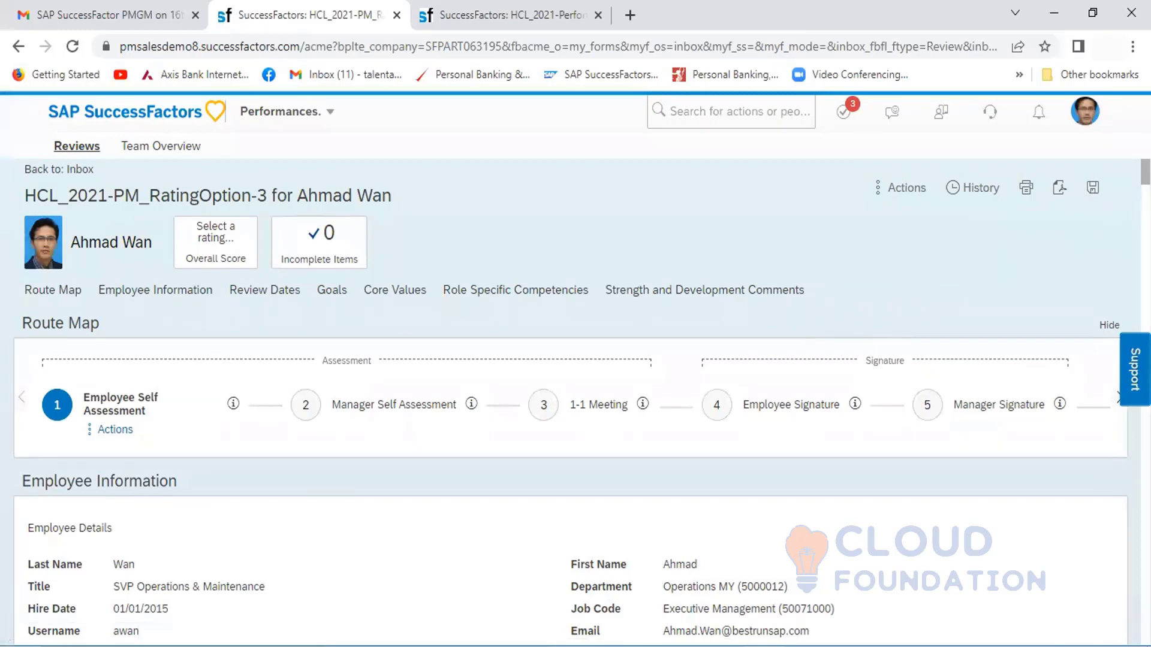
scroll(569, 419, "down", 2)
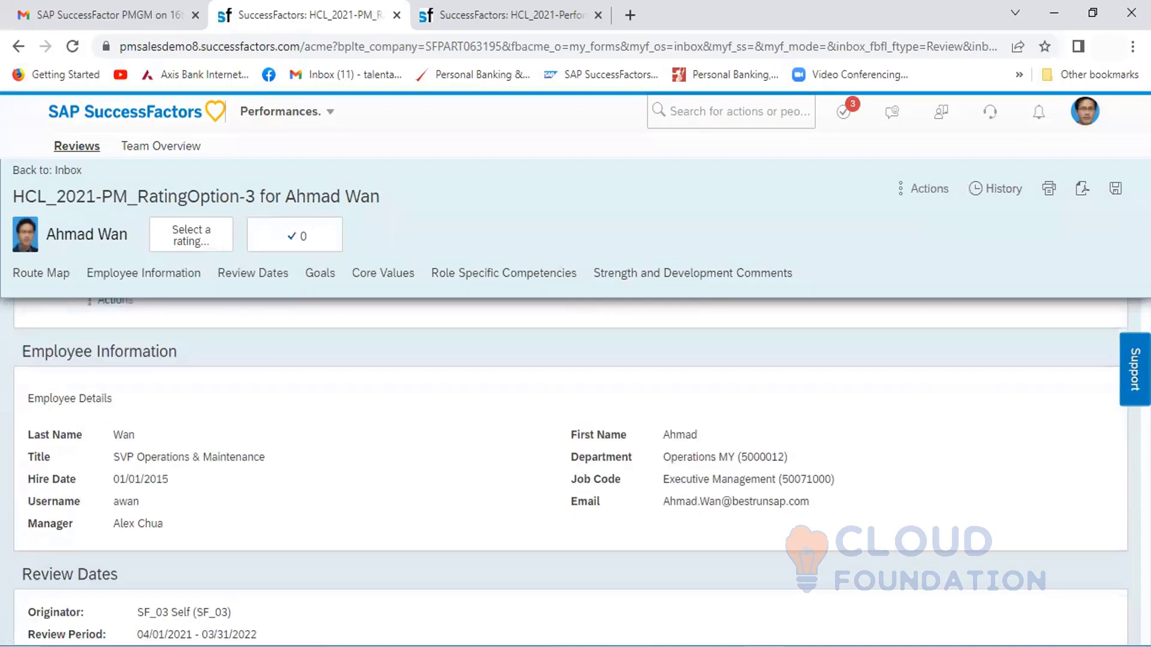
scroll(771, 257, "up", 2)
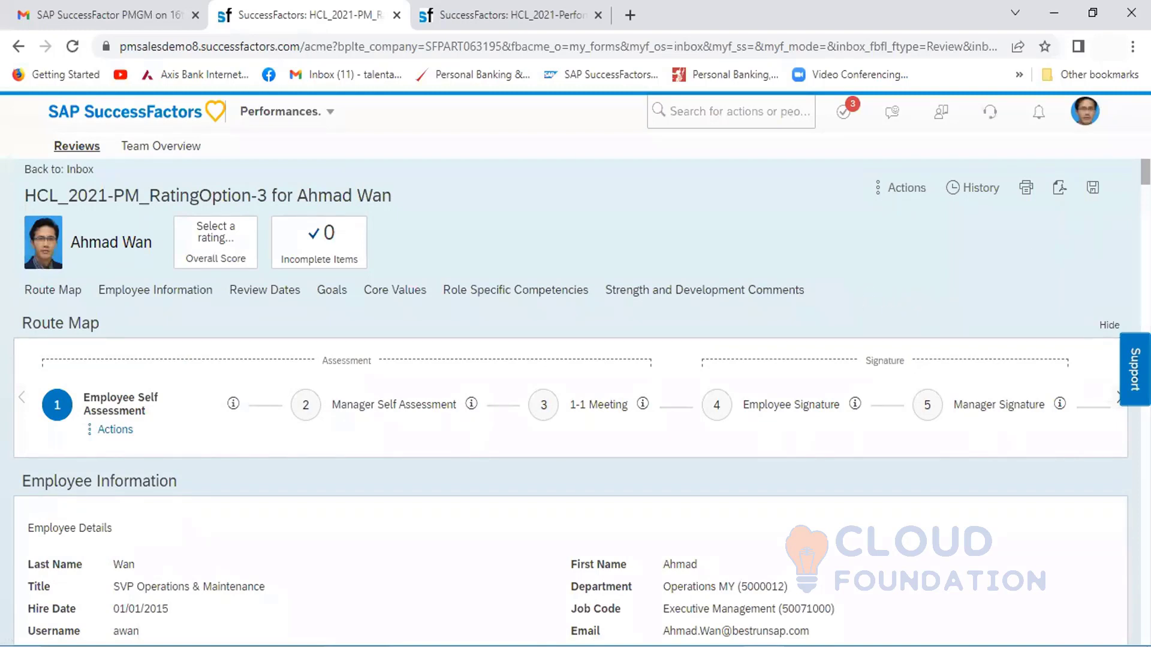
mouse_move(1145, 172)
left_mouse_down()
mouse_move(1146, 631)
mouse_move(1145, 172)
left_mouse_up()
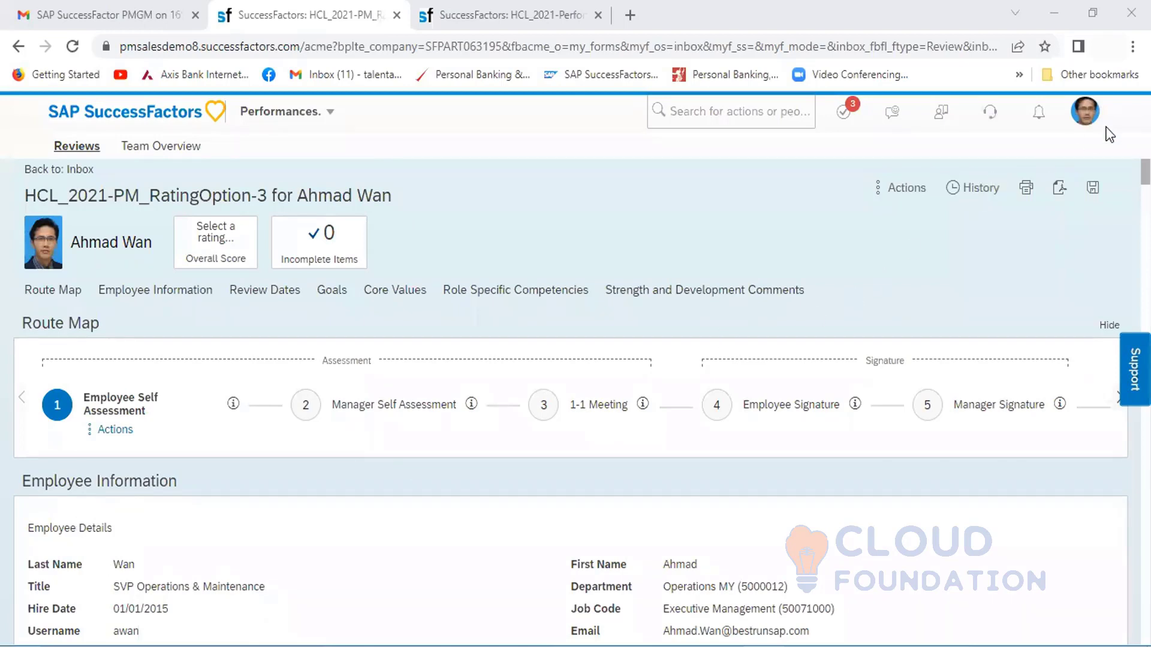
Step: End the proxy session by becoming self, checking the Signatures section of the open Rating Option_0 form in the meantime
left_click(1086, 117)
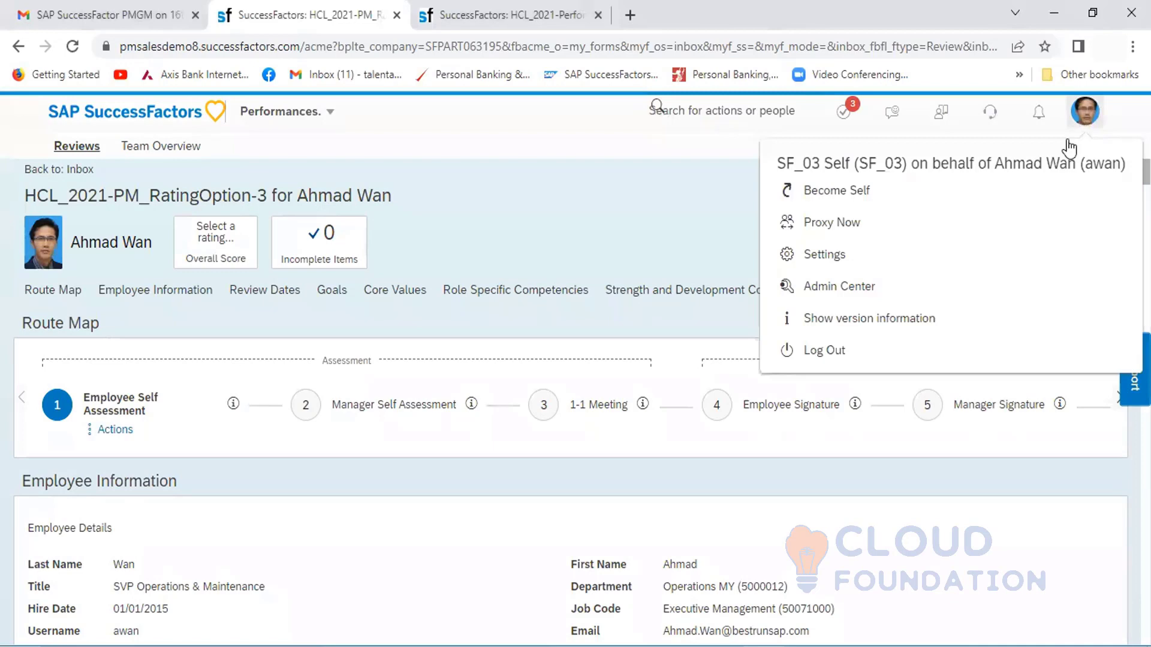
left_click(867, 198)
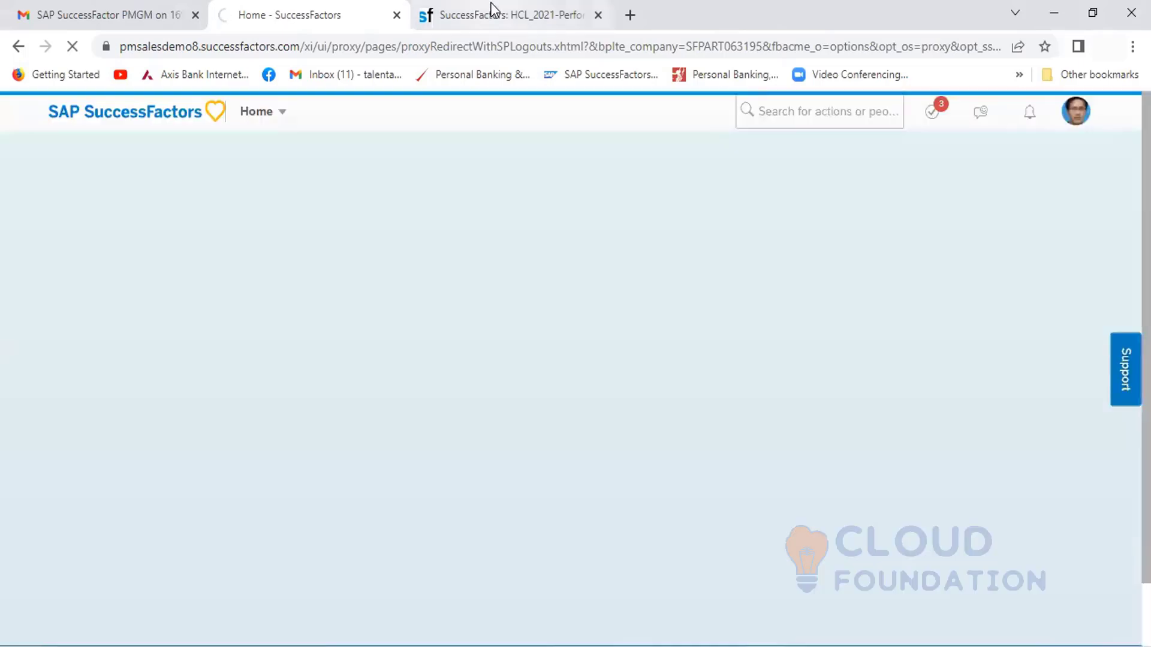
left_click(491, 12)
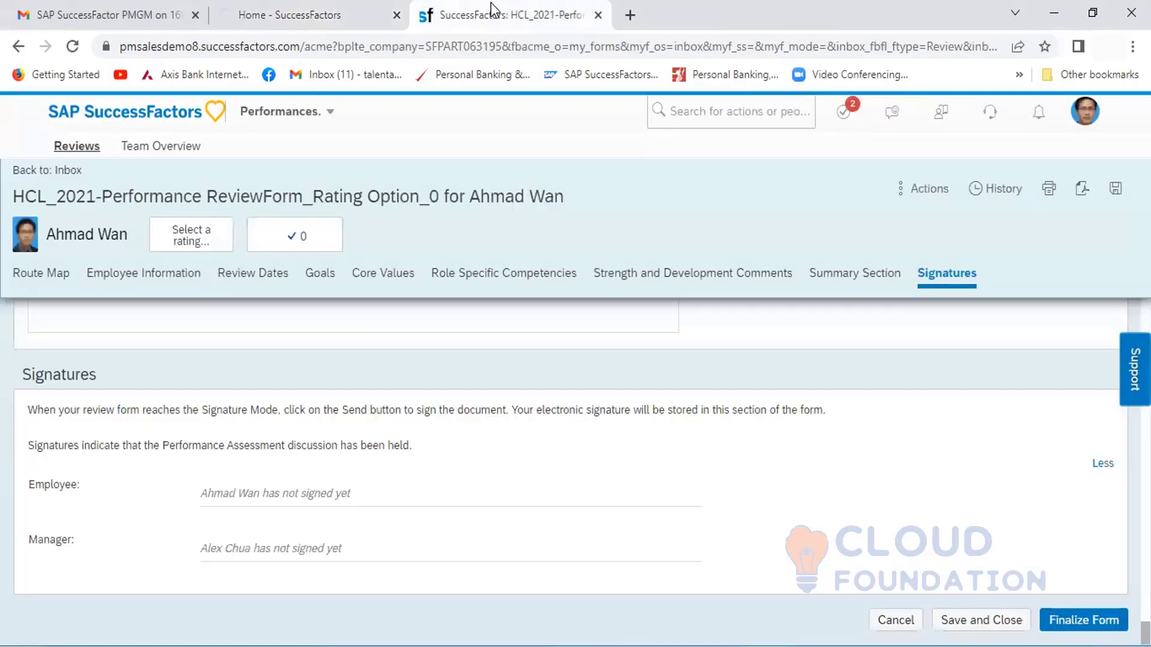
left_click(288, 17)
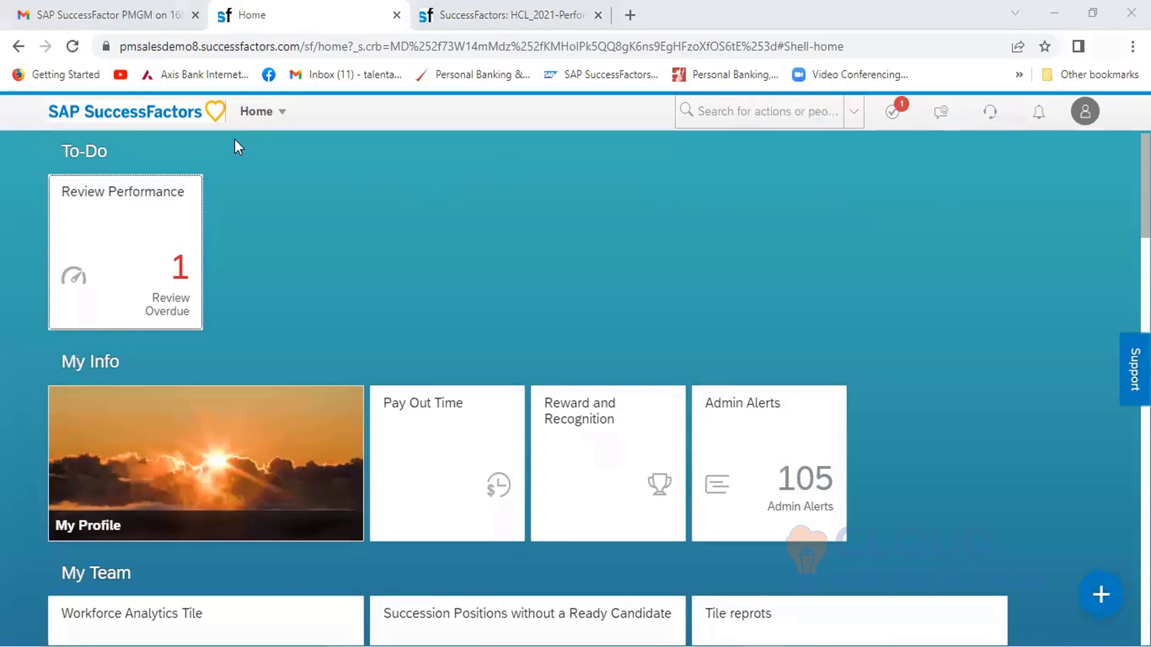
Step: Search the actions for "Manage template" and open Manage Templates
left_click(716, 114)
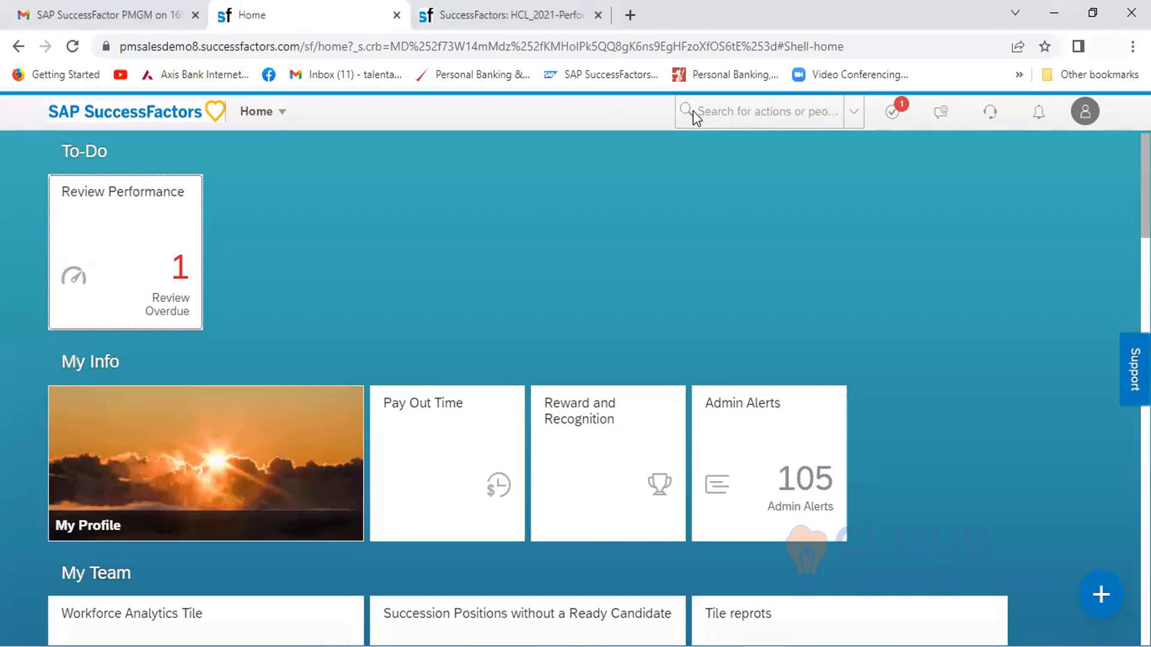
left_click(739, 116)
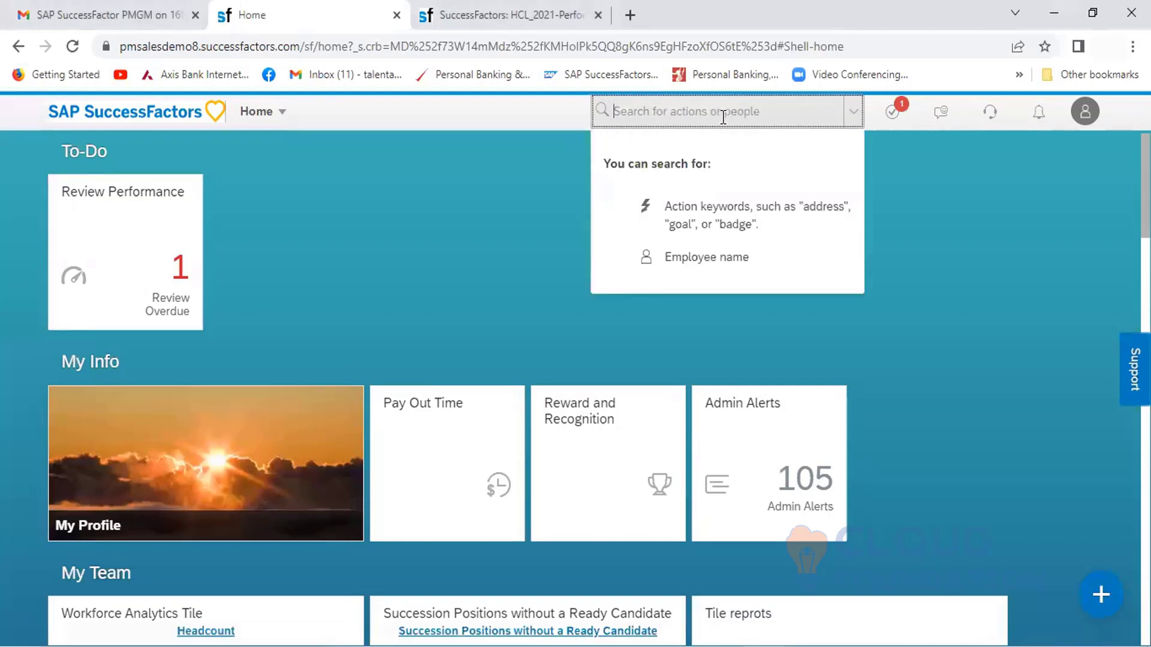
type("Manage te")
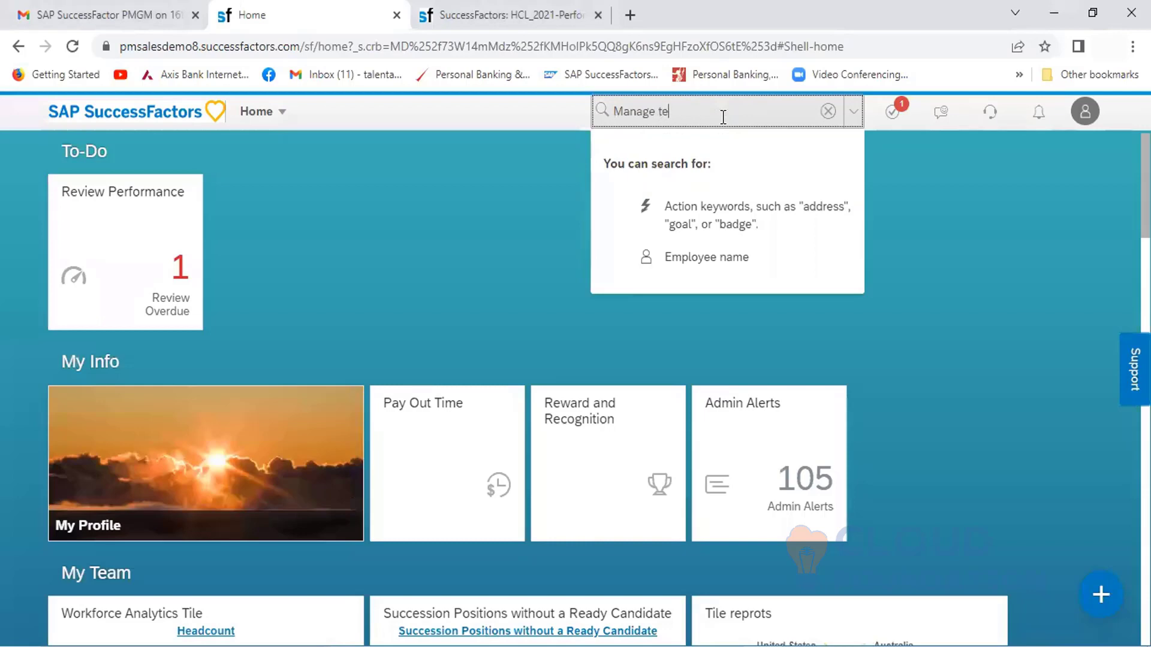
type("mplate")
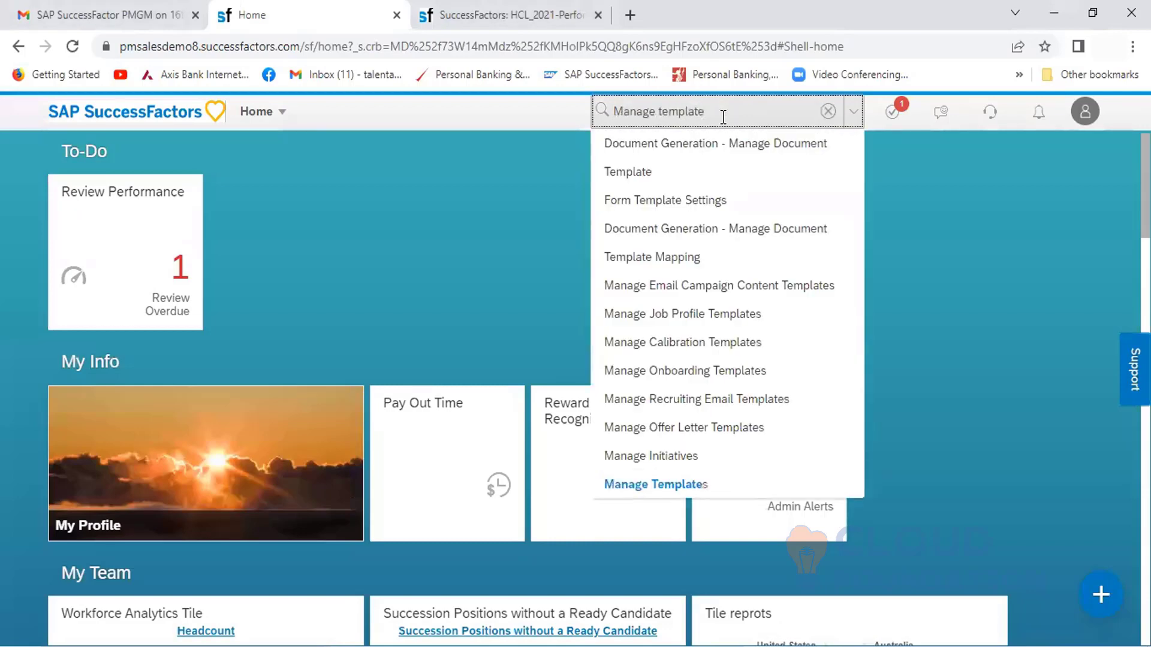
left_click(653, 483)
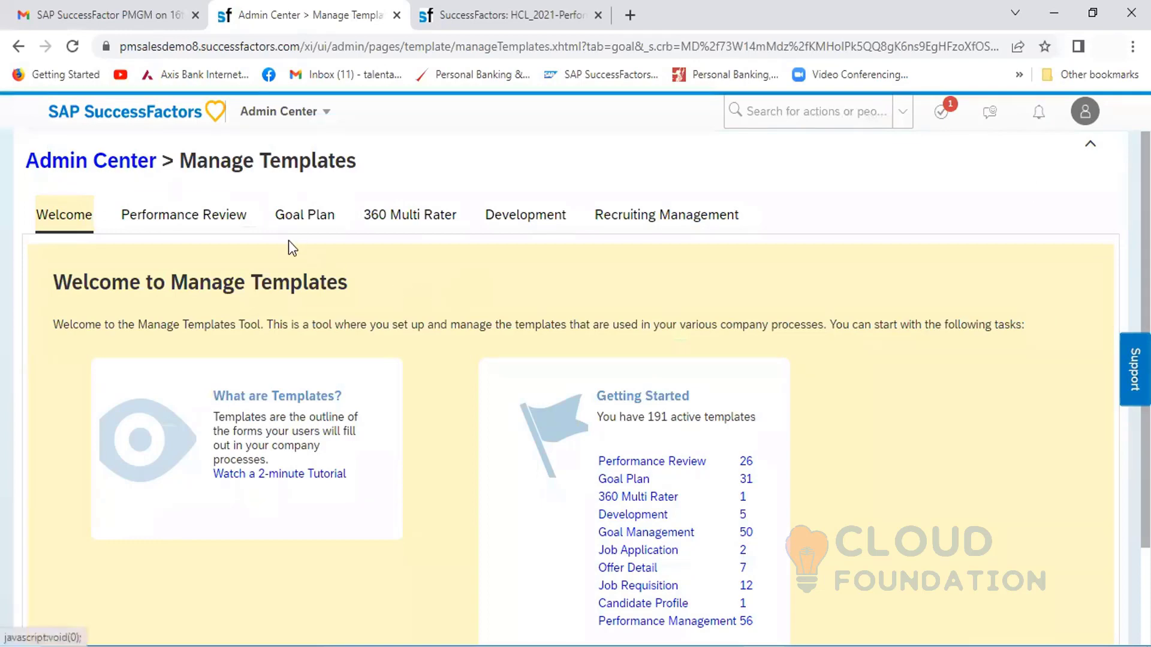
Step: Open the performance review template HCL_2021-PM_RatingOption-3 and expand its Edit Fields and Sections list
left_click(184, 215)
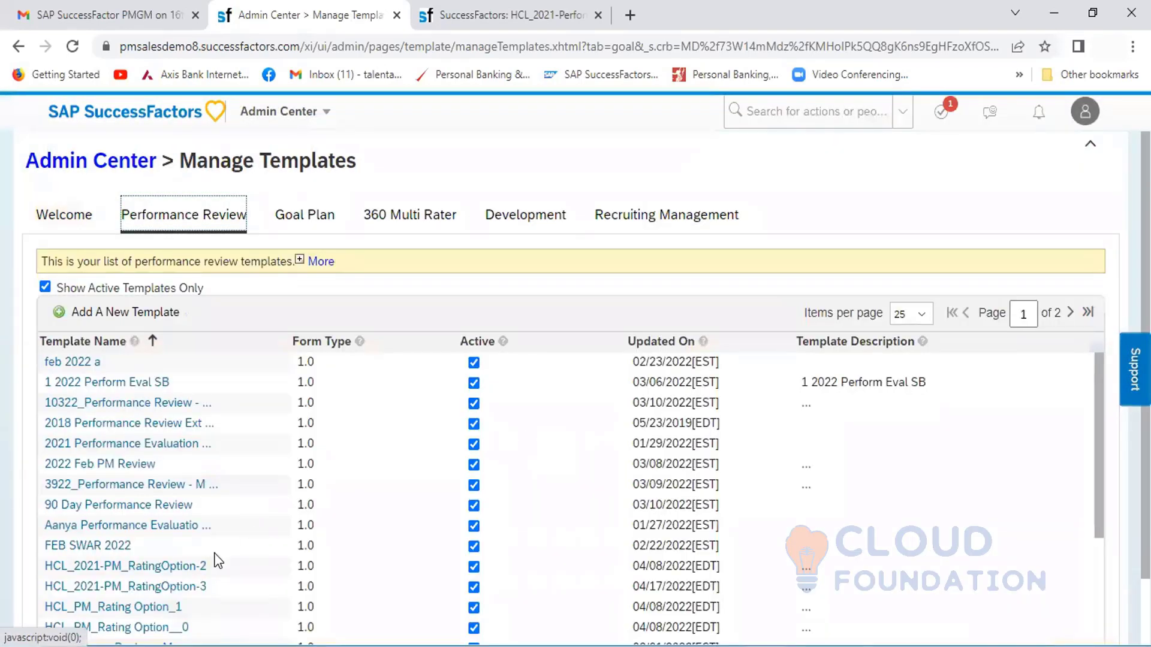
left_click(158, 590)
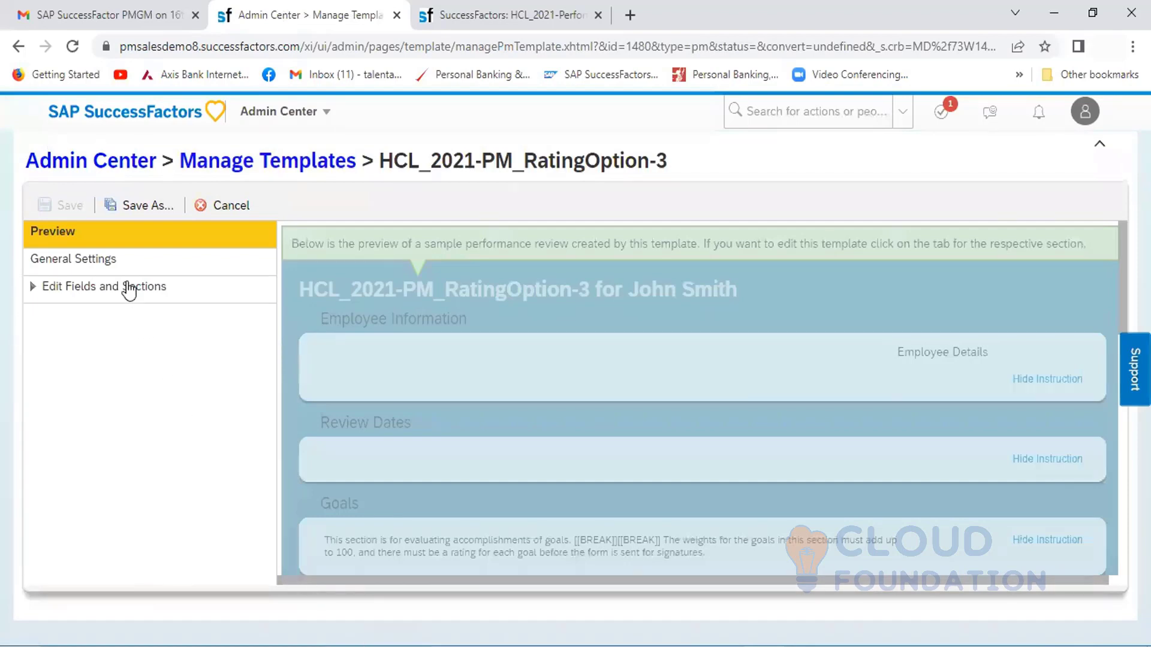
left_click(128, 290)
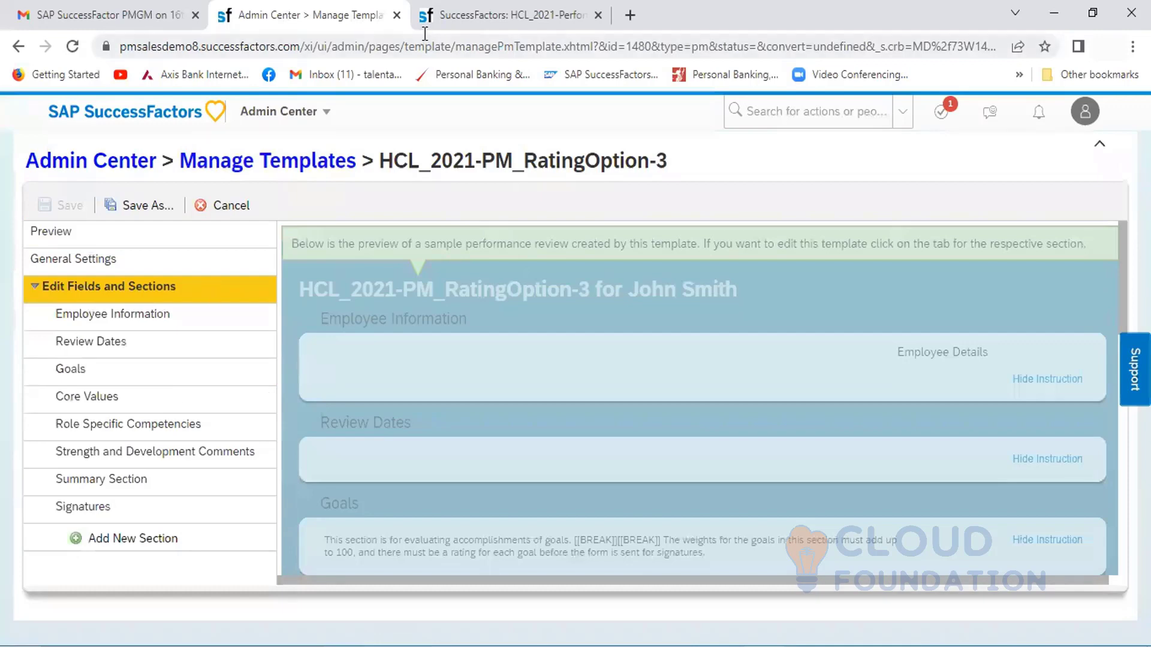
Step: Switch to the open Rating Option_0 review form and examine the rating and Subject's Comments fields under its competencies
left_click(479, 16)
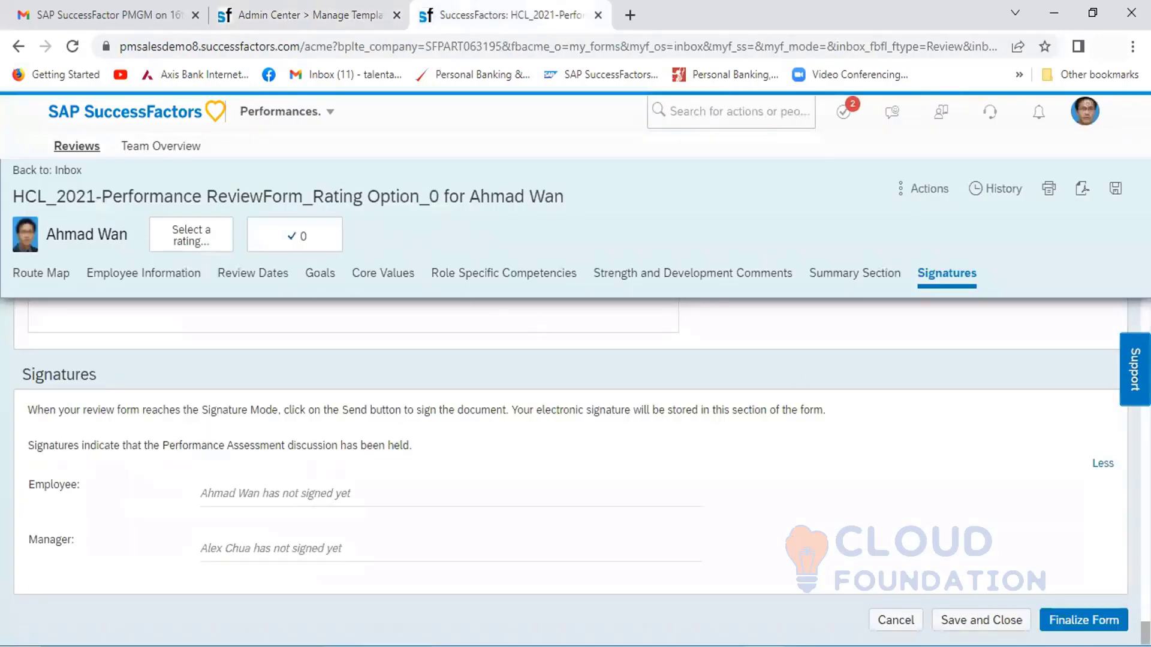
scroll(570, 455, "up", 5)
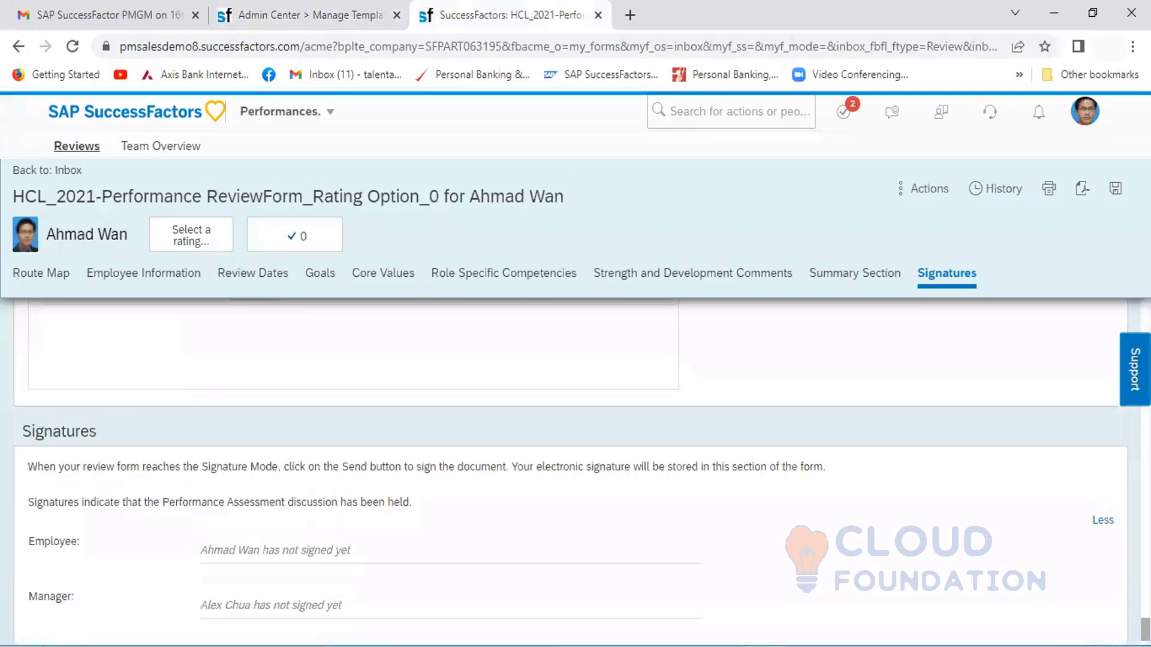
scroll(569, 456, "up", 10)
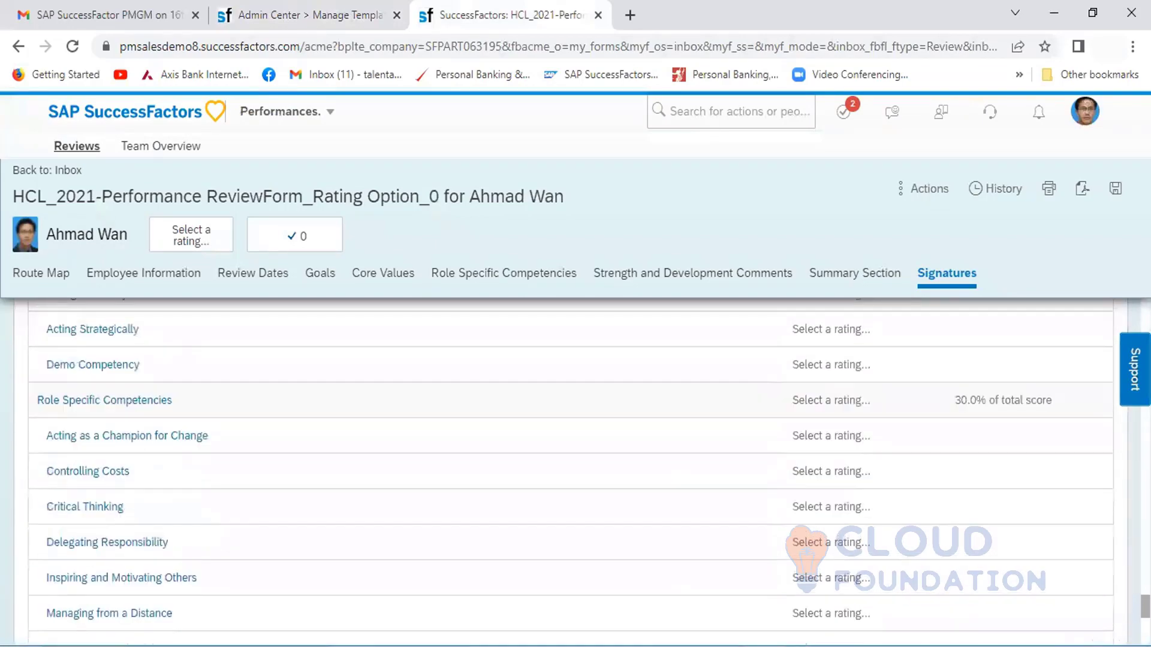
scroll(569, 455, "up", 5)
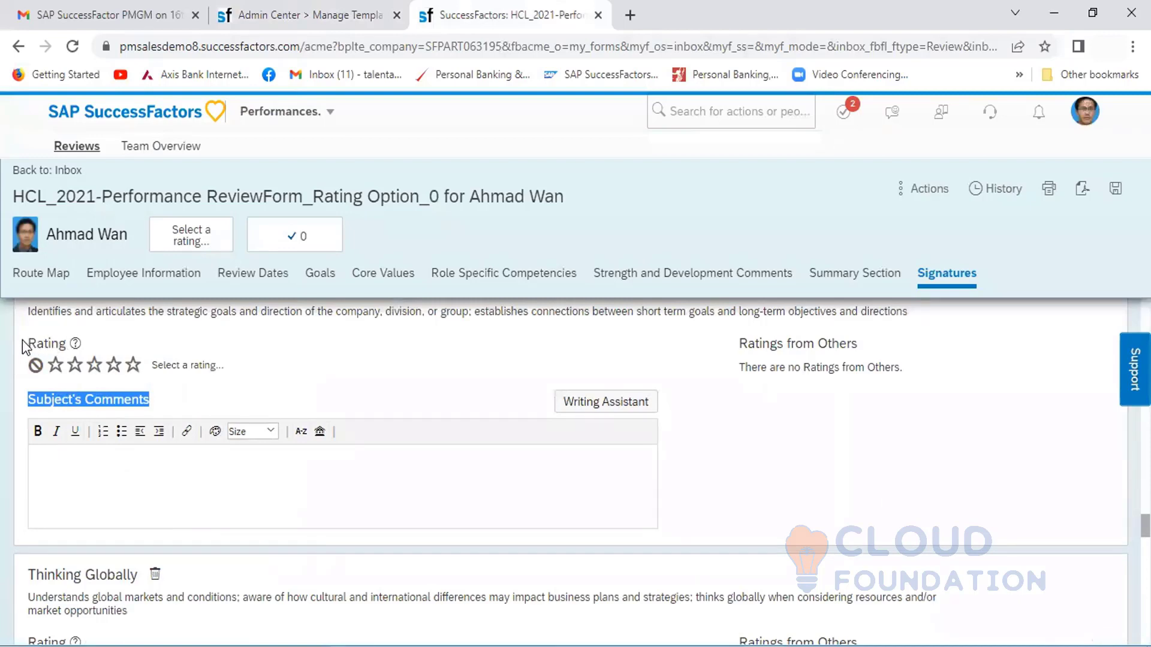
left_click(22, 399)
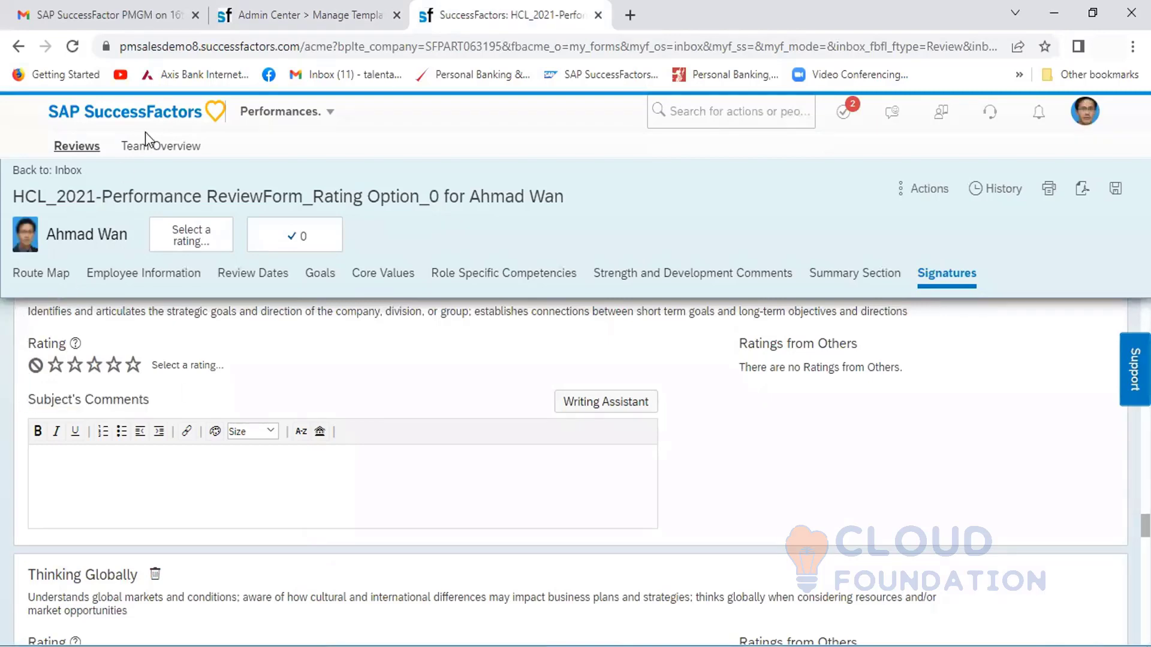
Step: Return to the HCL_2021-PM_RatingOption-3 template and open the Required Field Permissions in the Goals section's advanced options
left_click(280, 33)
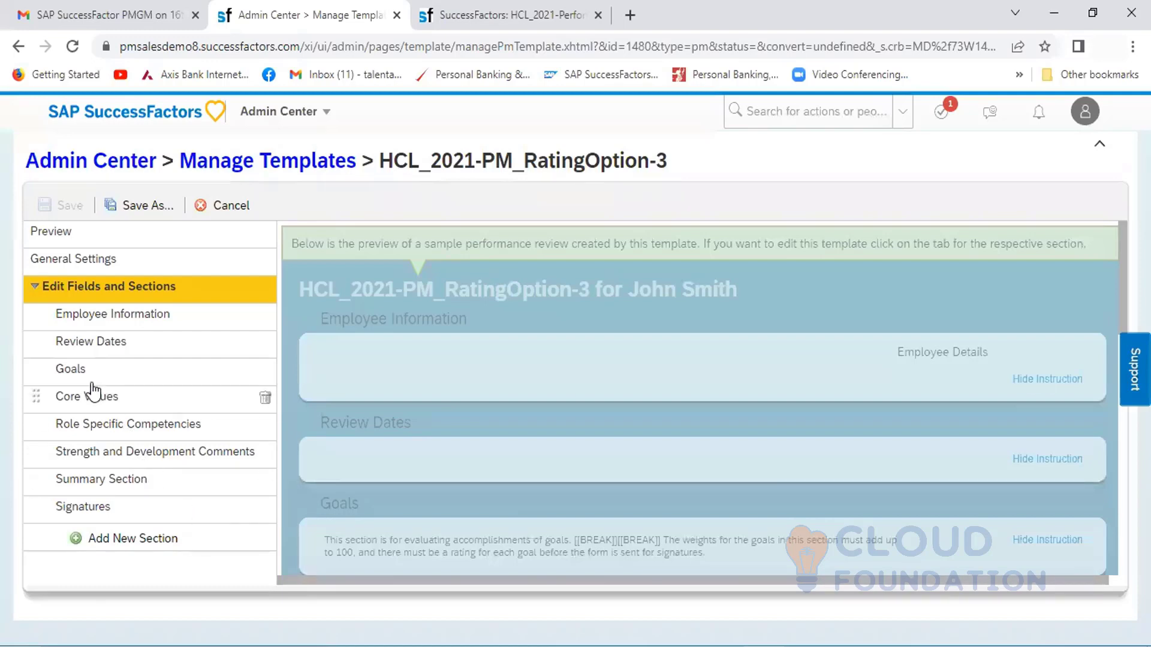
left_click(73, 371)
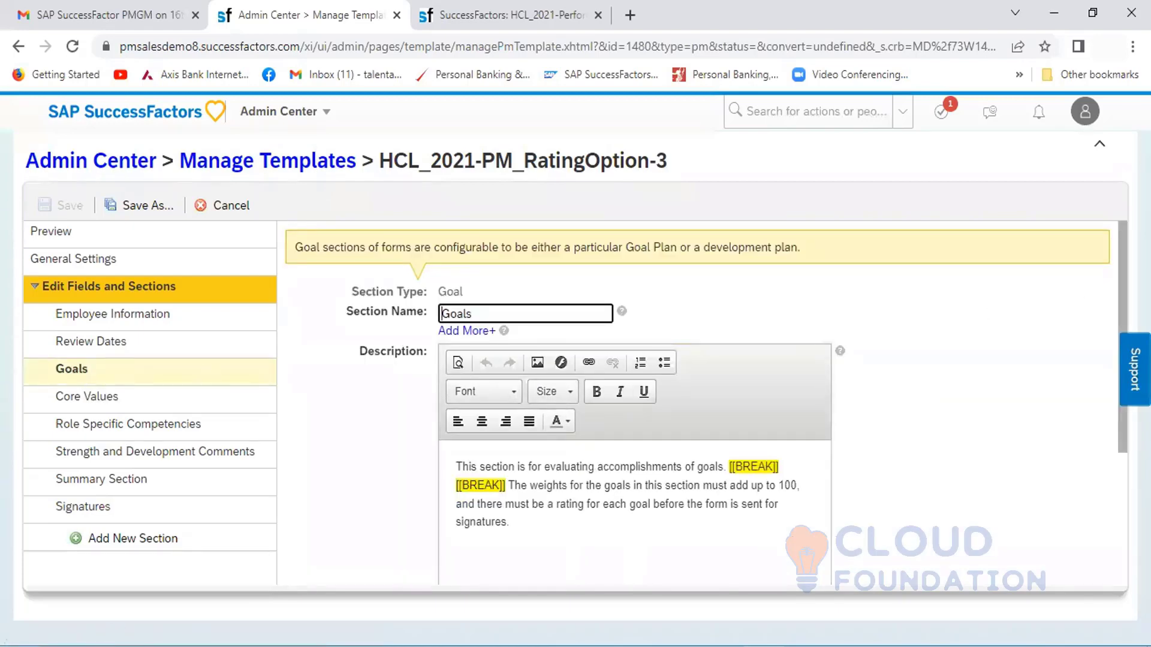
scroll(1113, 304, "down", 5)
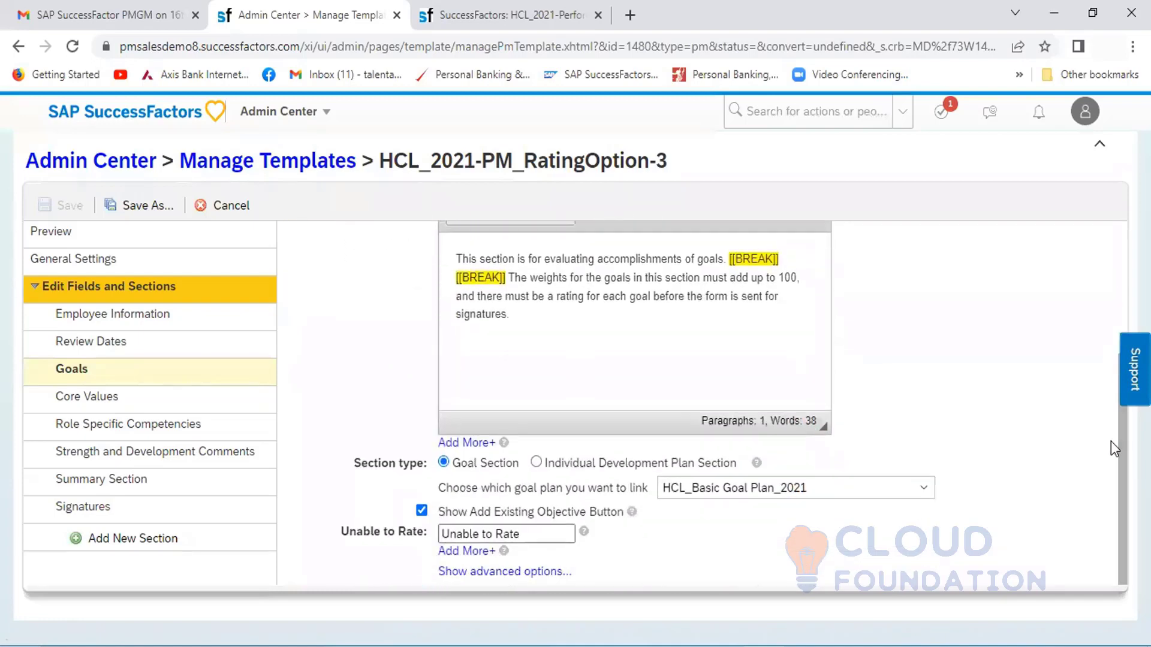
left_click(510, 571)
scroll(1081, 314, "up", 5)
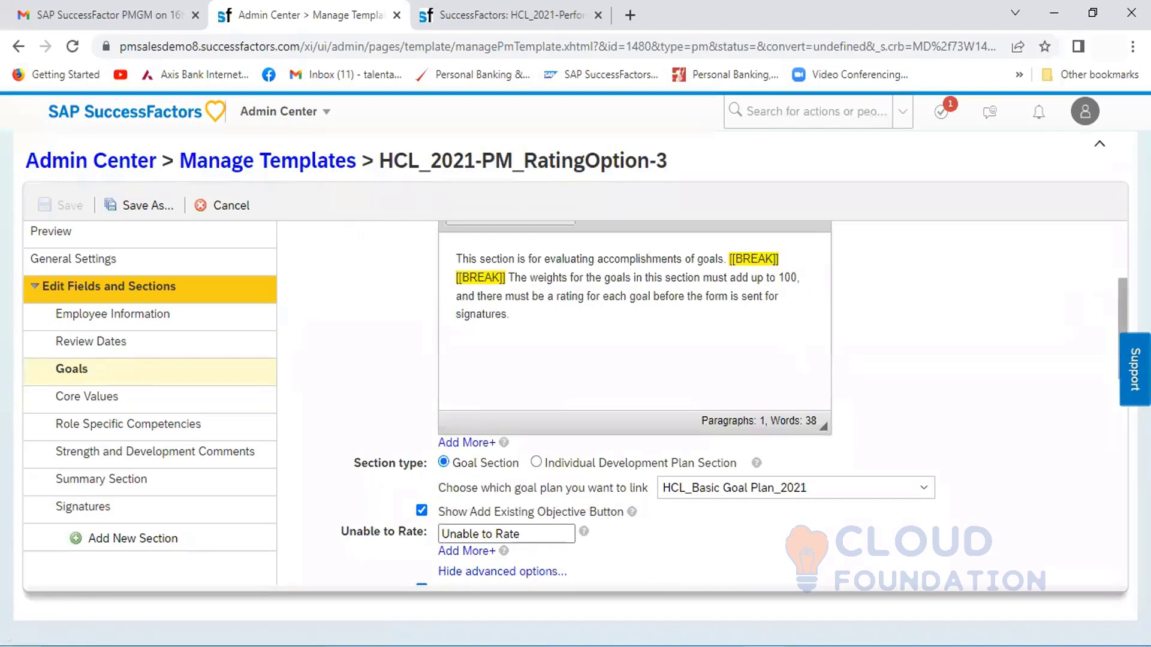
scroll(1106, 541, "down", 10)
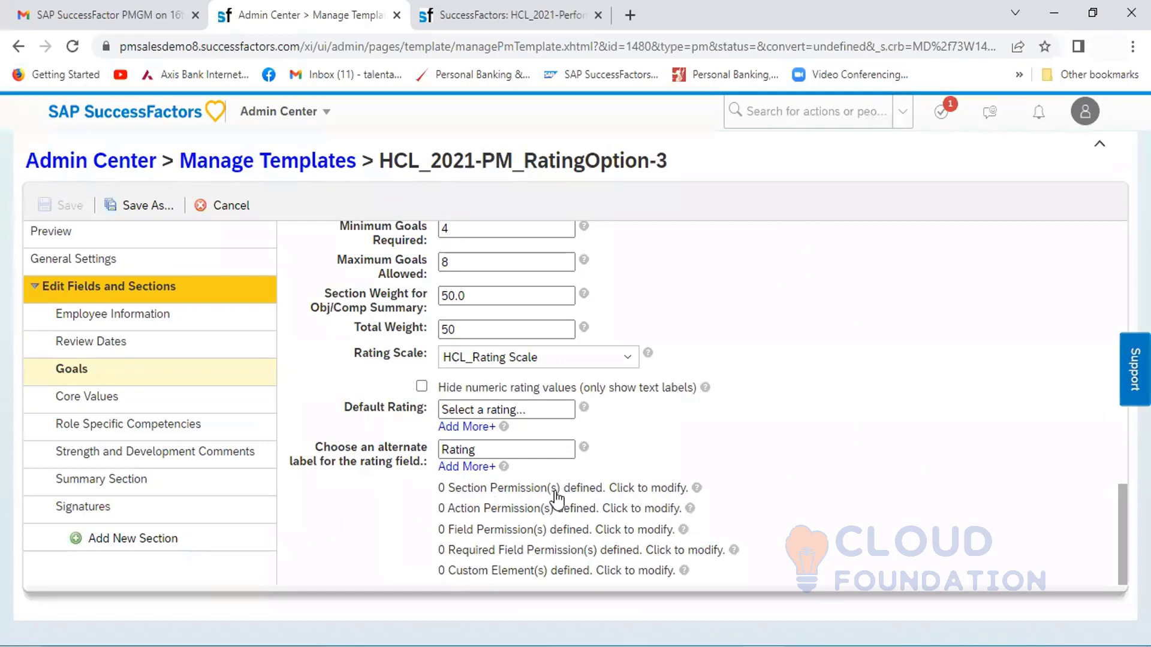
left_click(483, 552)
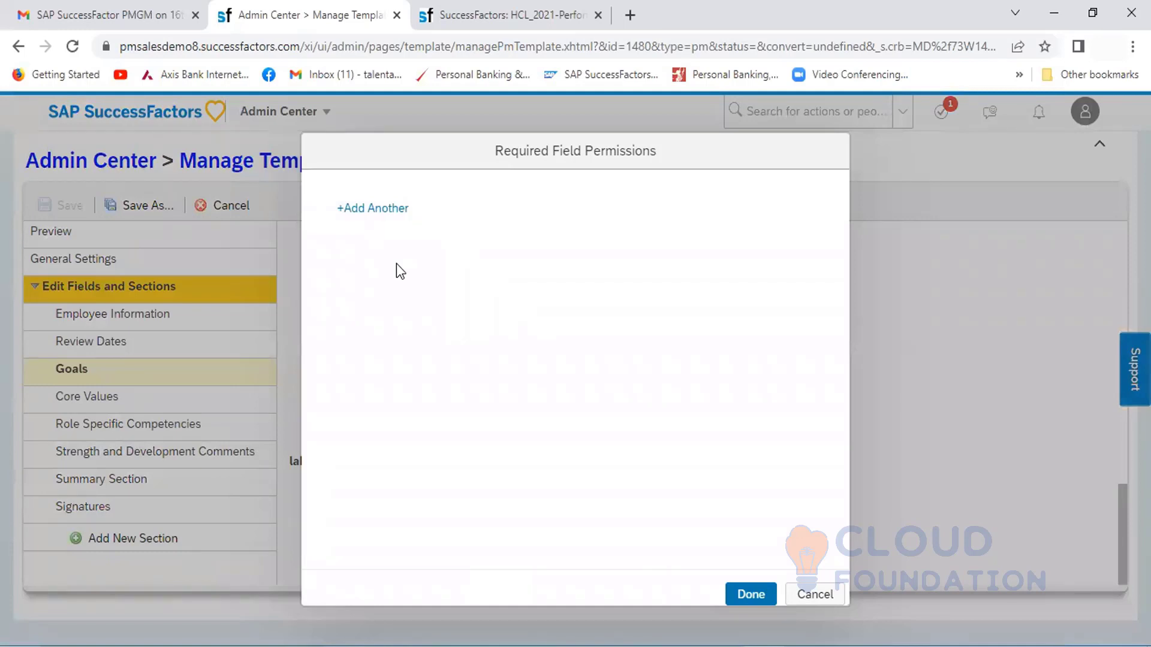
Step: Add a required field permission with send action Next Step, limited to the selected role Employee
left_click(393, 210)
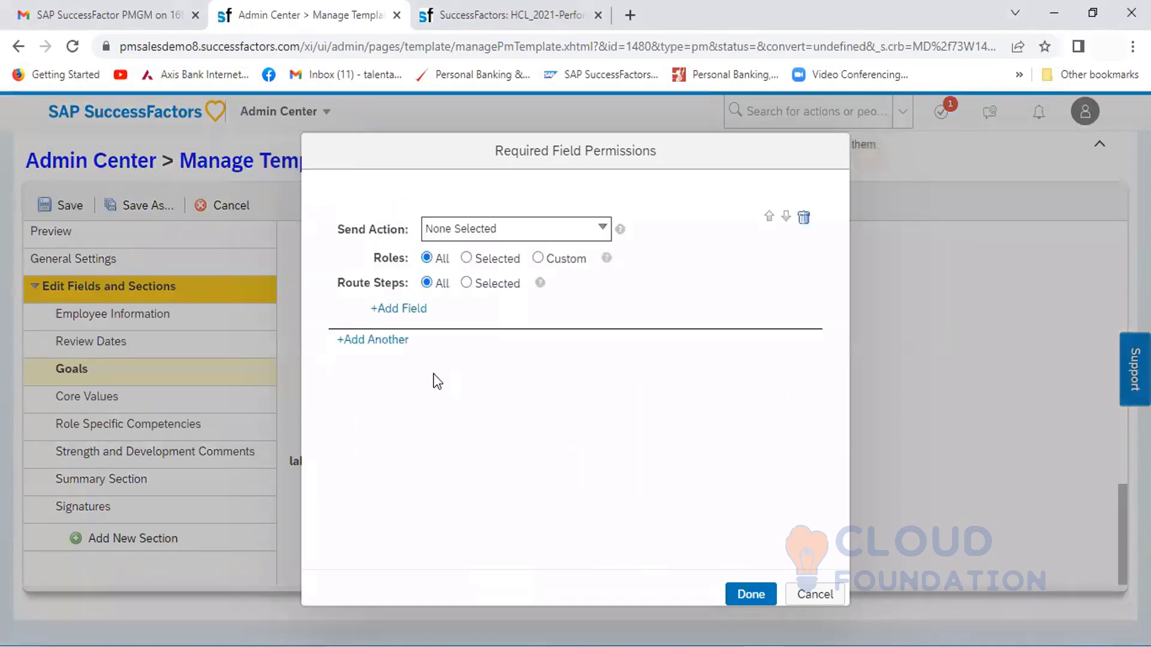
left_click(603, 228)
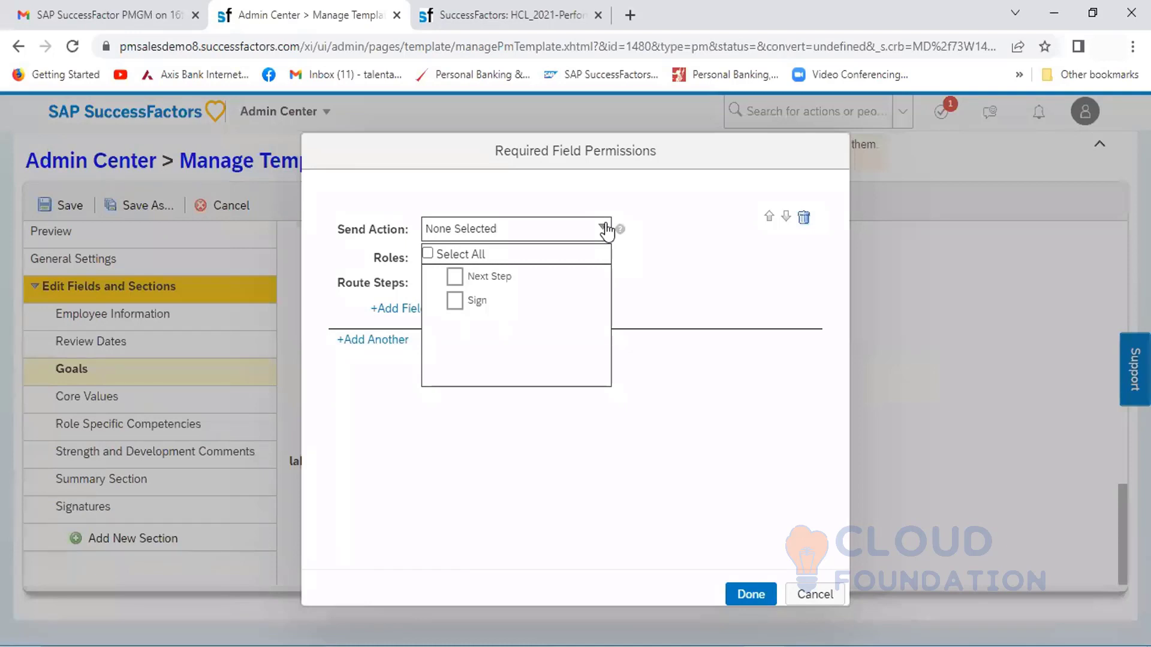
left_click(454, 277)
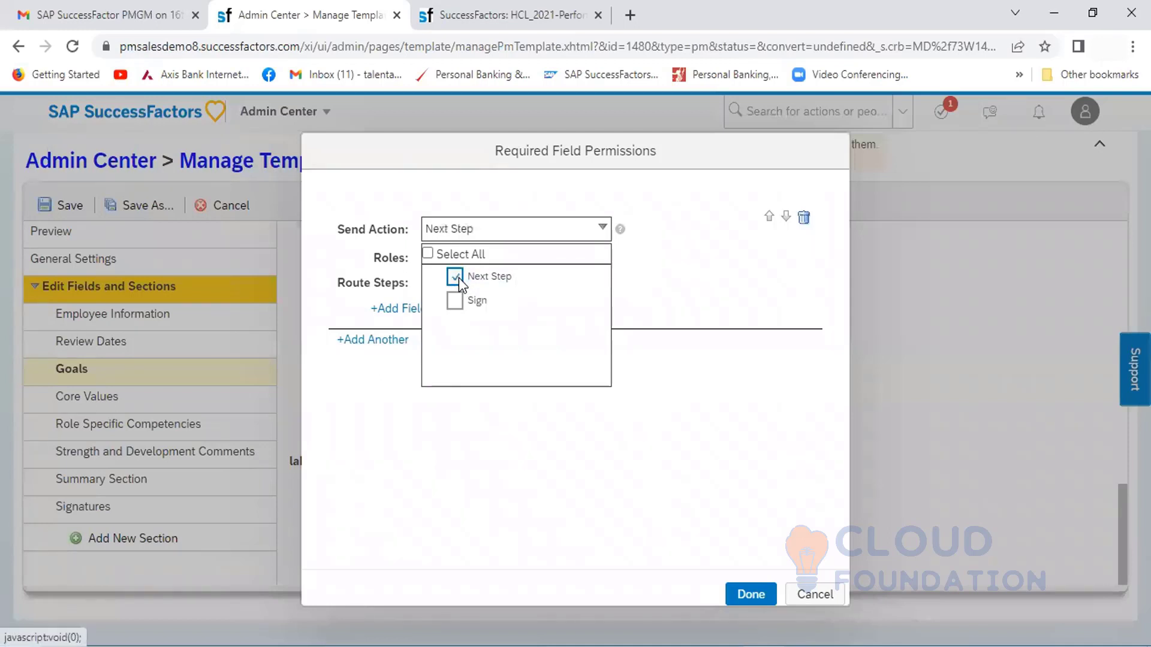
left_click(647, 283)
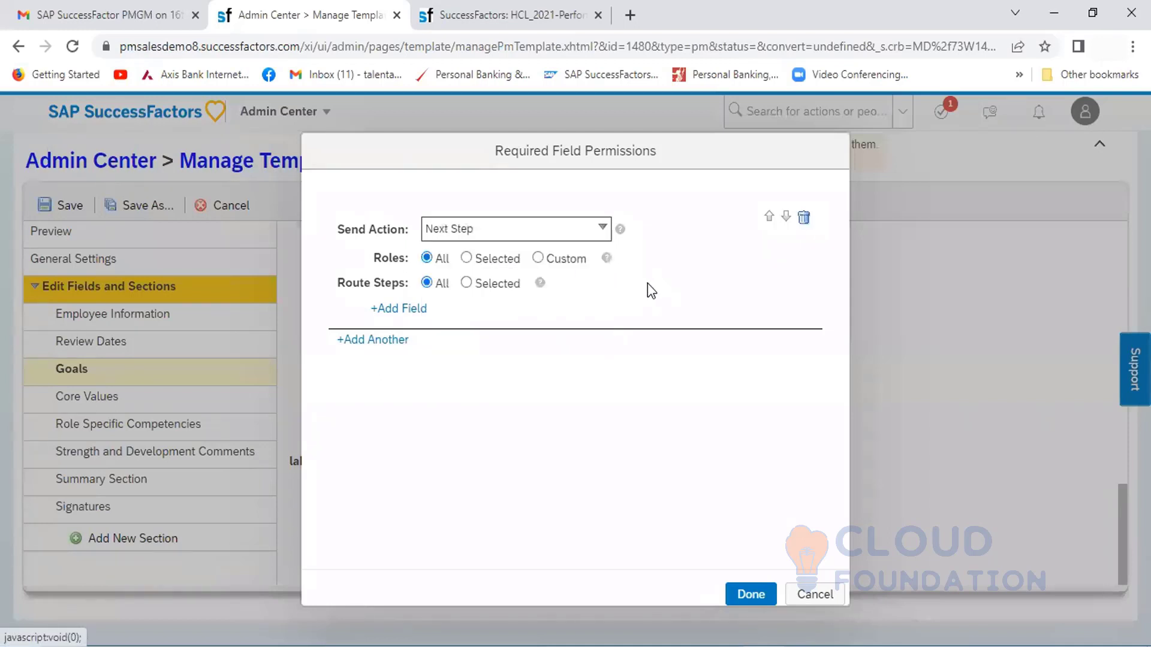
left_click(466, 259)
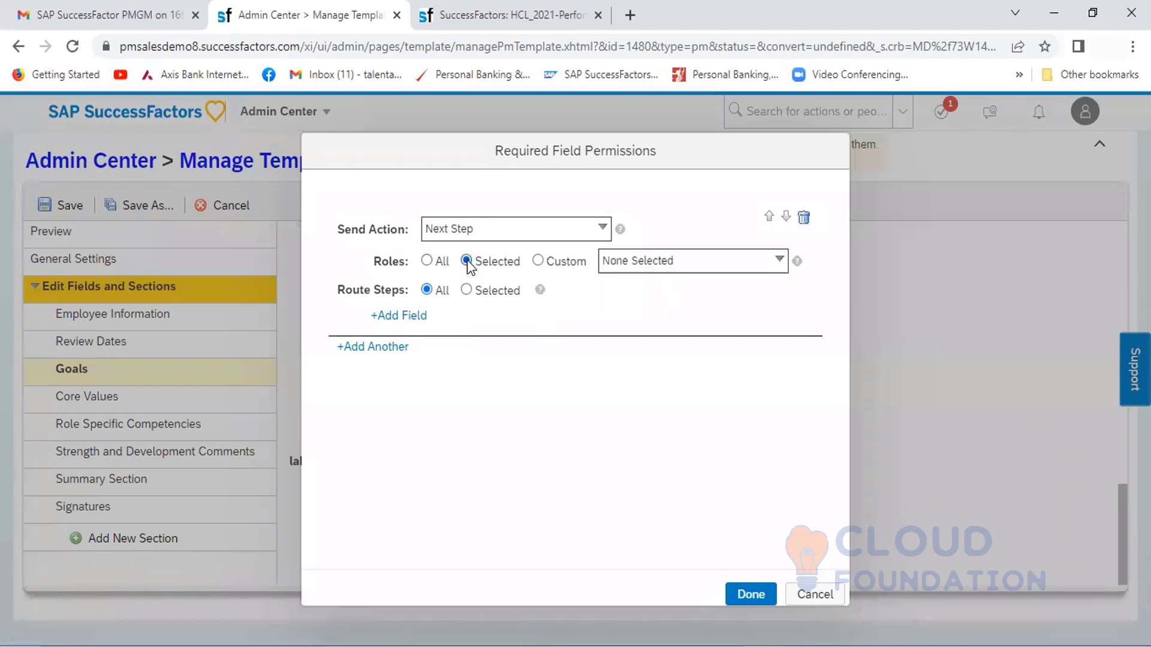
left_click(744, 268)
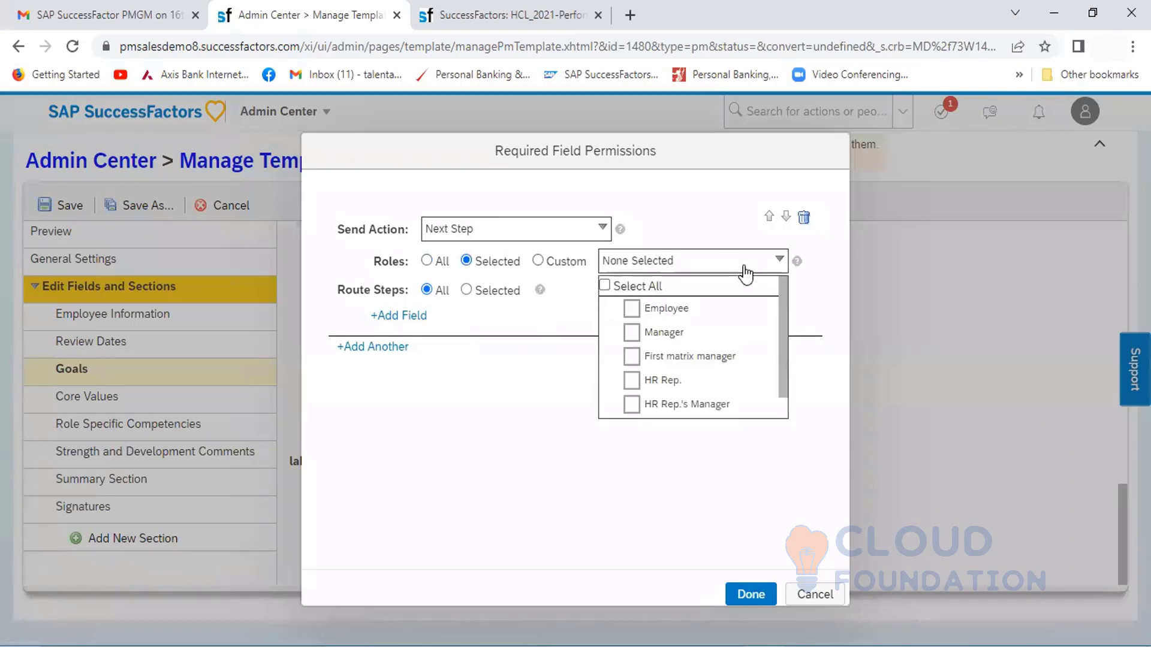
left_click(632, 308)
left_click(548, 313)
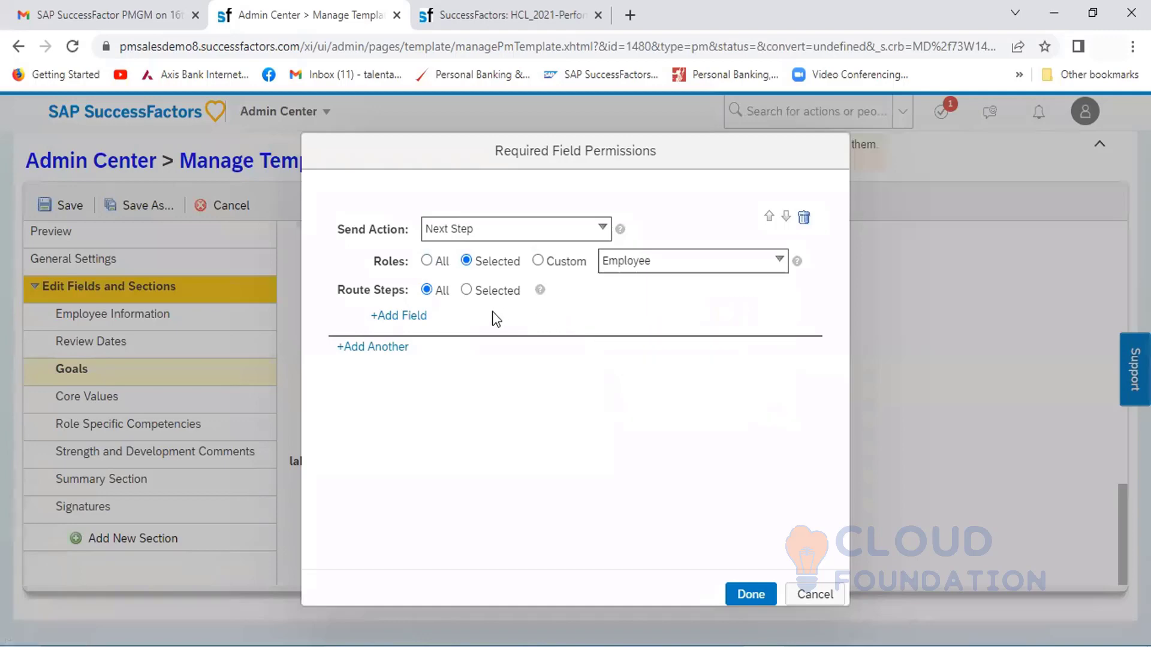
Step: Limit the permission to the Employee Self Assessment route step and add Item Comments as its required field
left_click(466, 292)
left_click(619, 306)
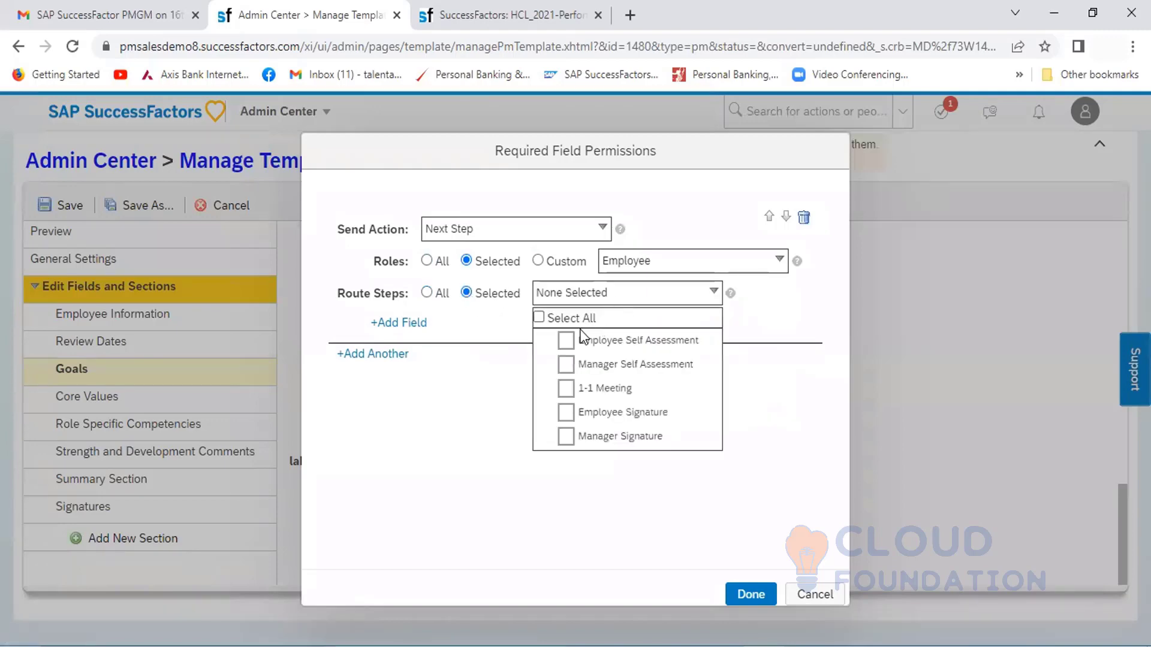
left_click(566, 340)
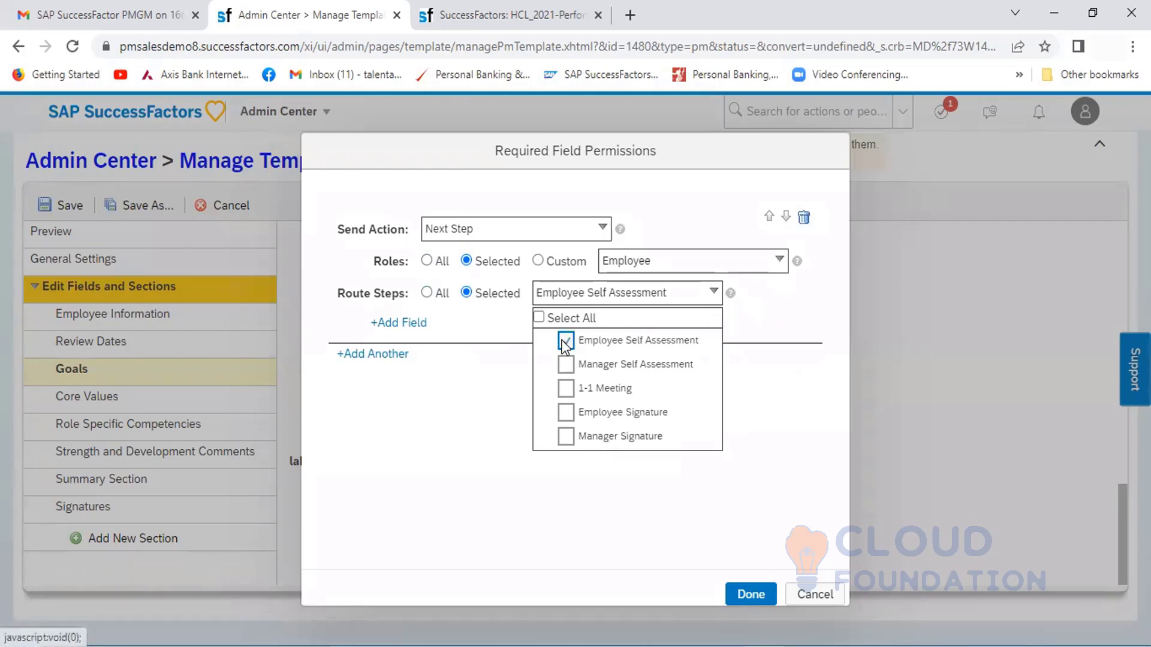
left_click(487, 328)
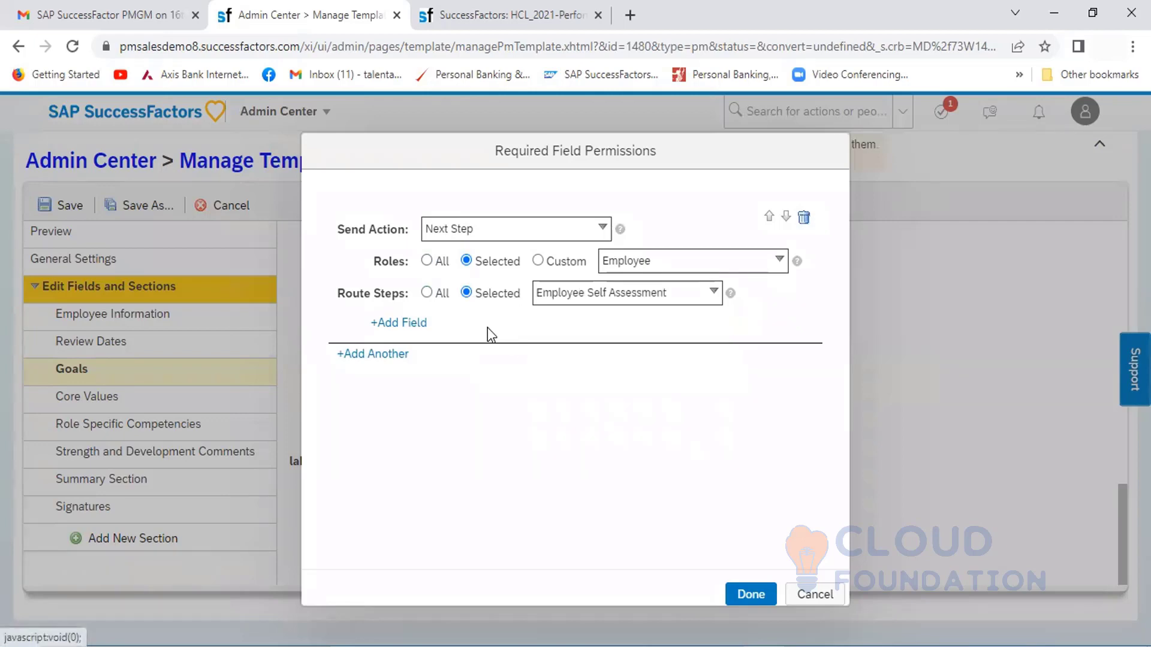
left_click(411, 324)
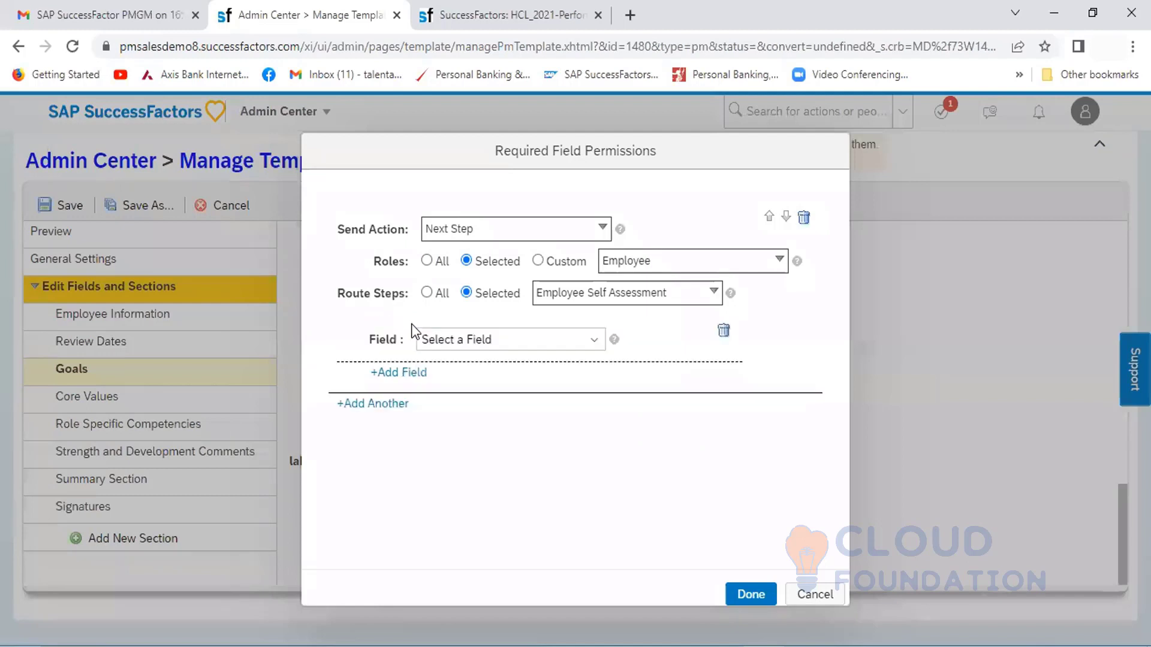
left_click(594, 343)
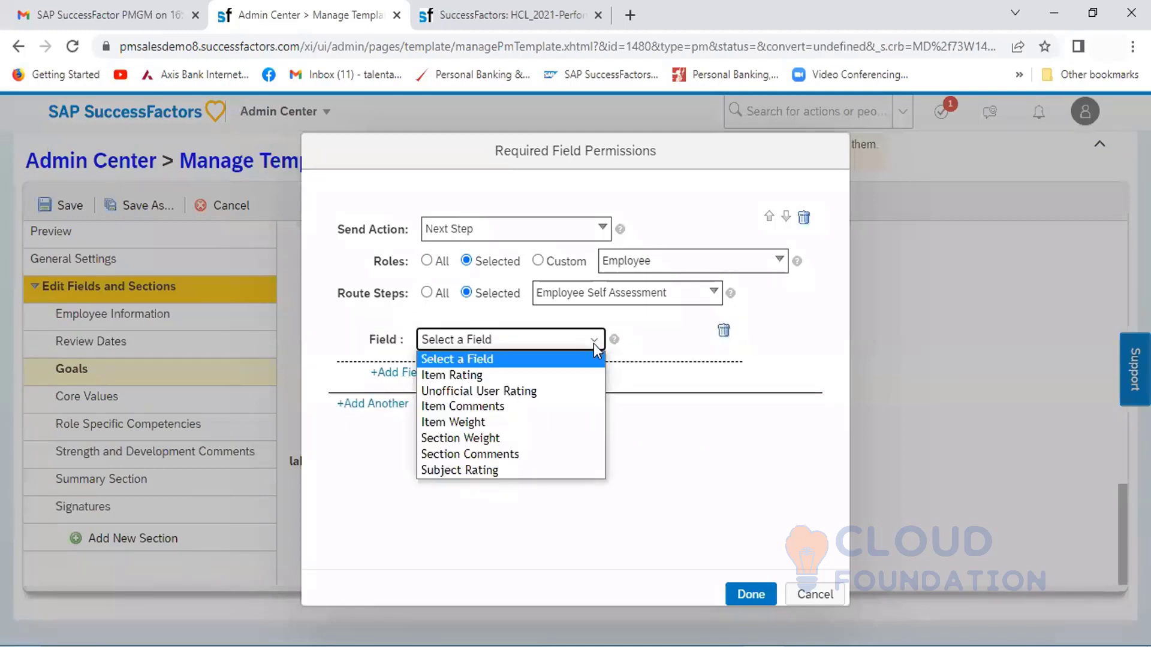
left_click(477, 408)
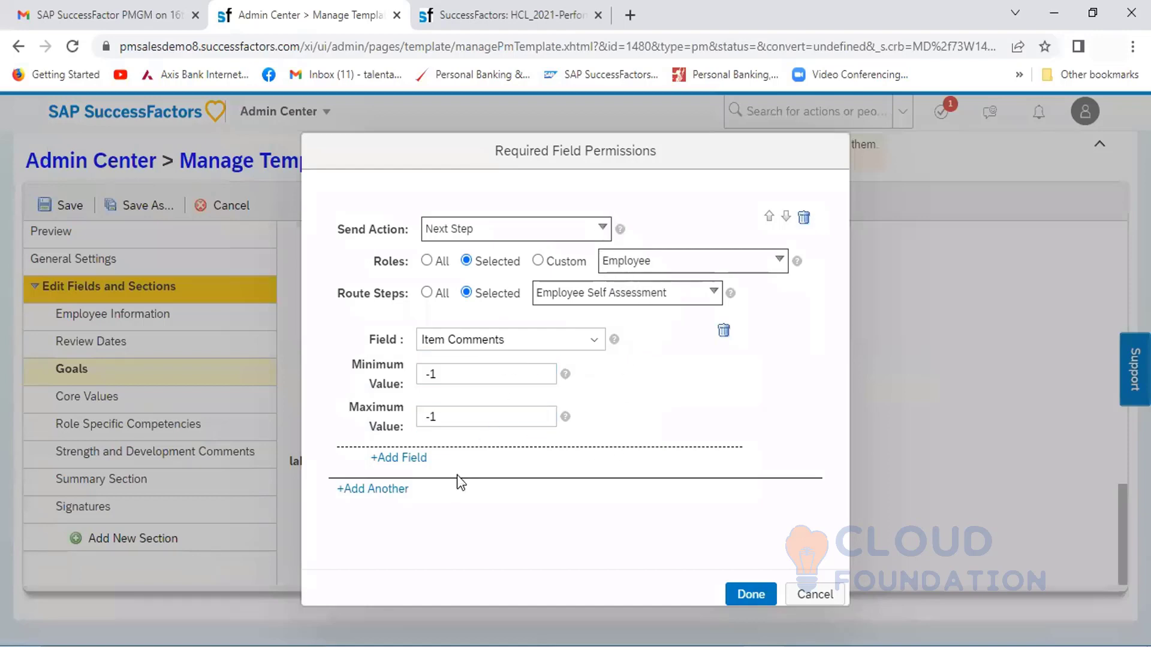
Step: Add a second required field permission with send action Next Step and the selected role Employee
left_click(387, 490)
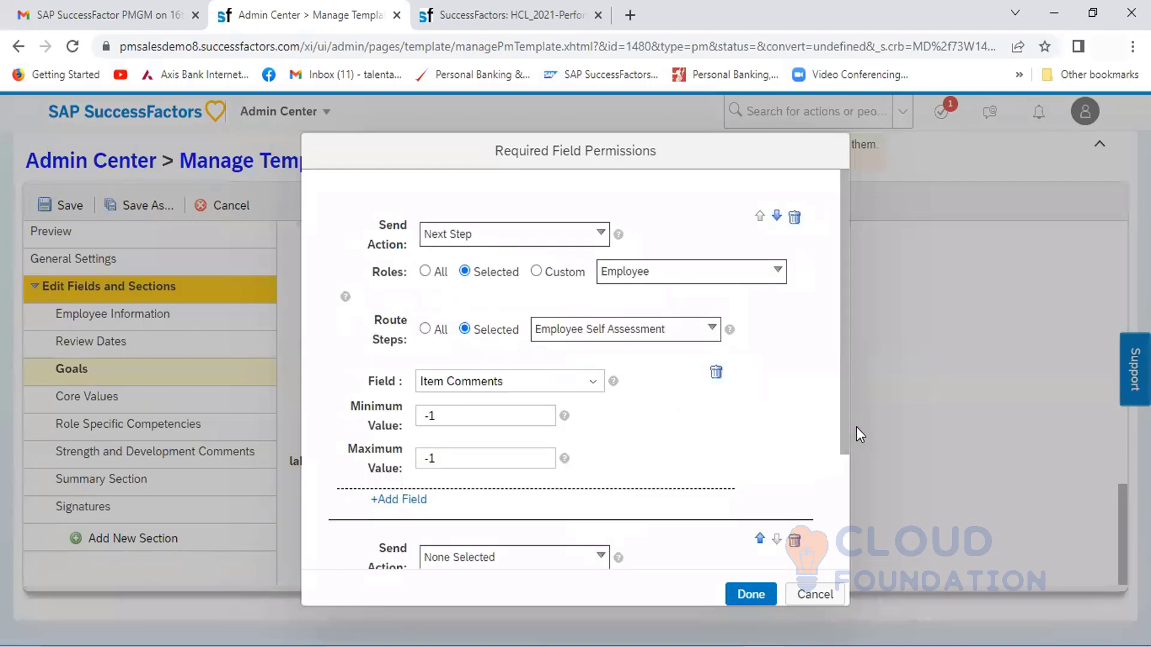
left_click_drag(843, 423, 862, 542)
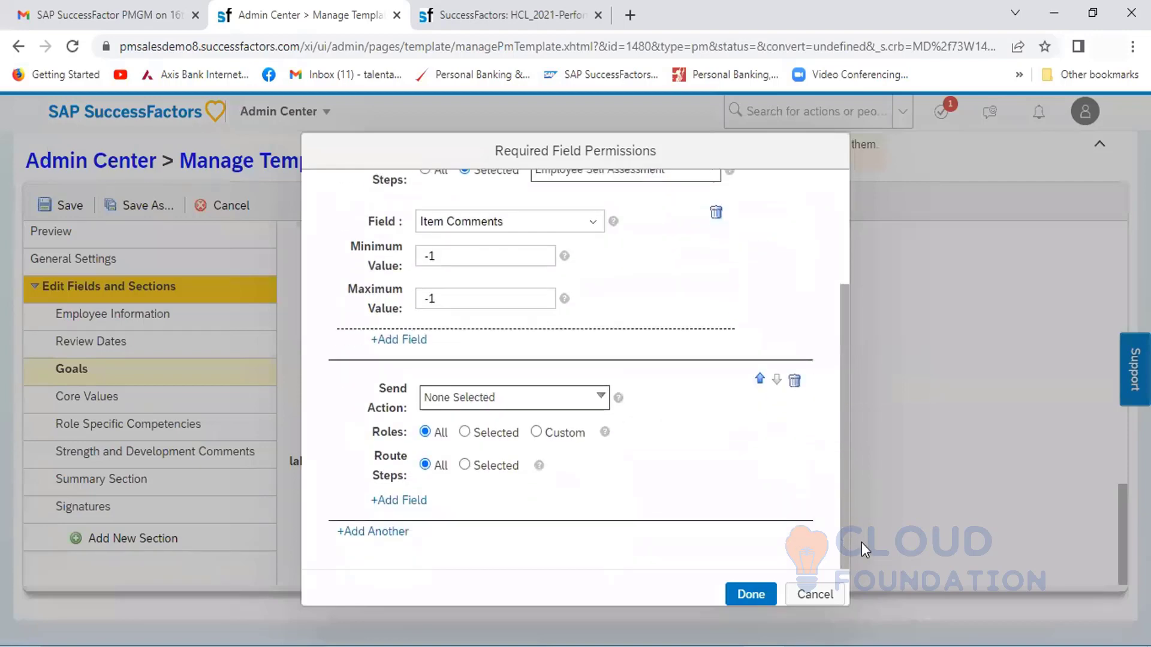
left_click(600, 399)
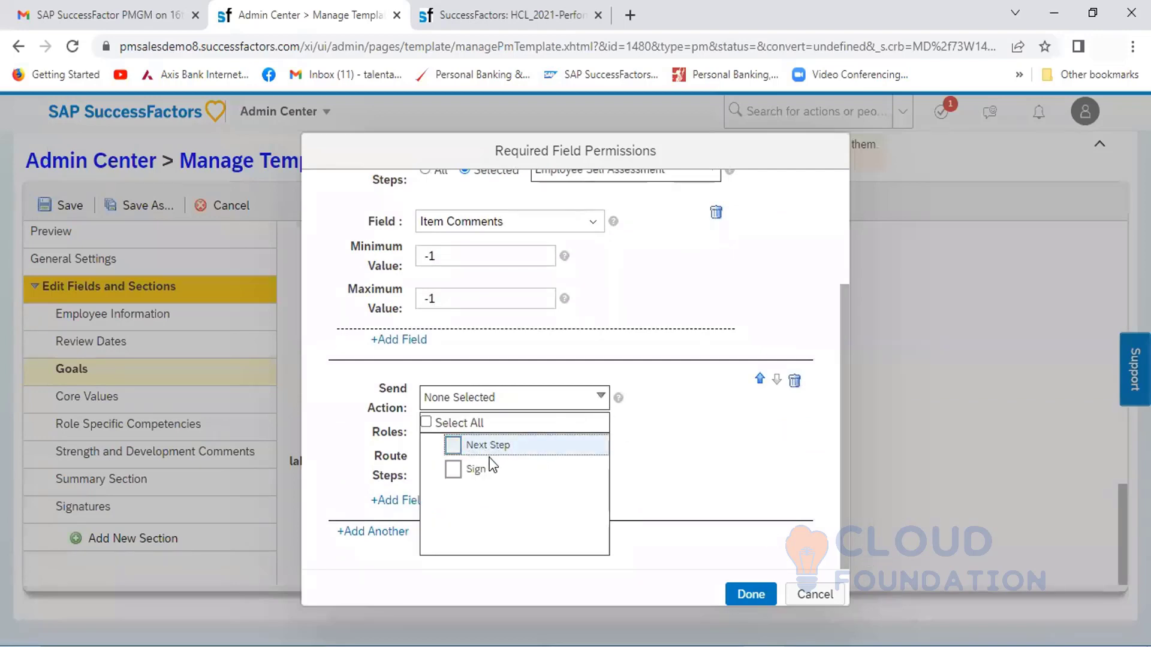
left_click(457, 447)
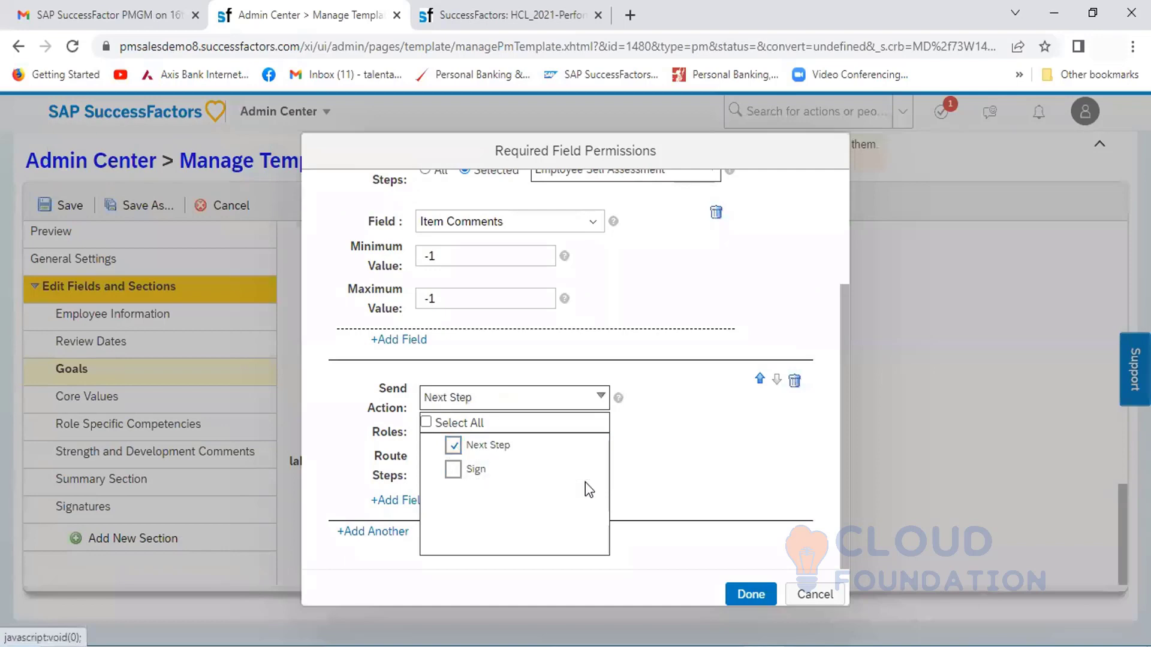
left_click(663, 466)
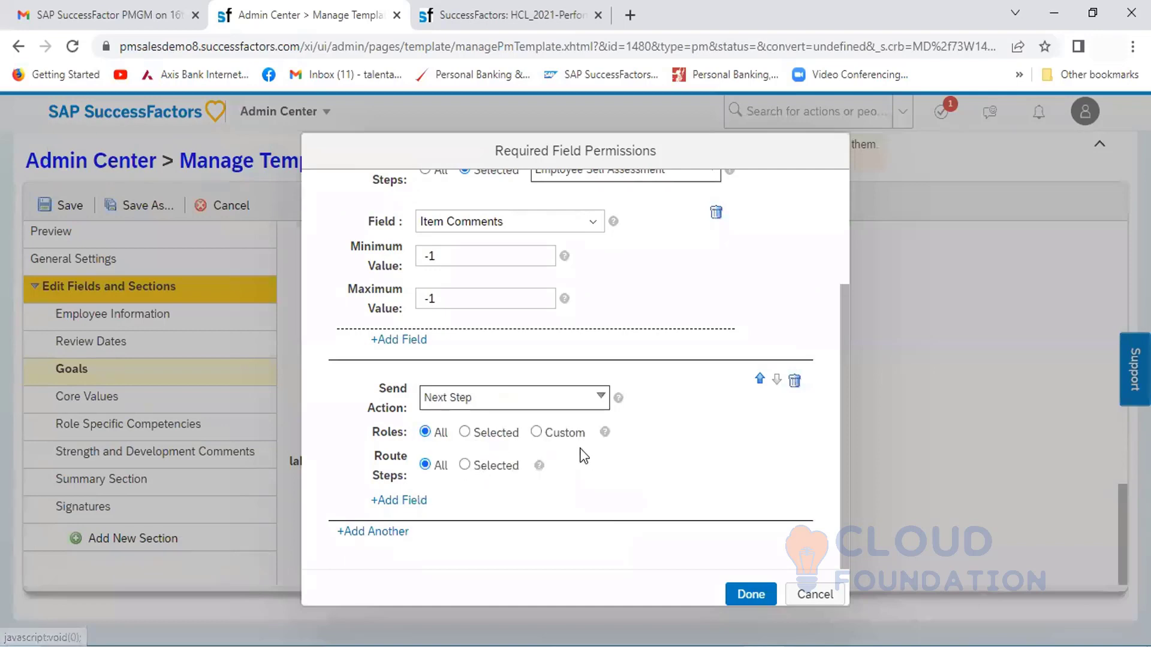
left_click(465, 433)
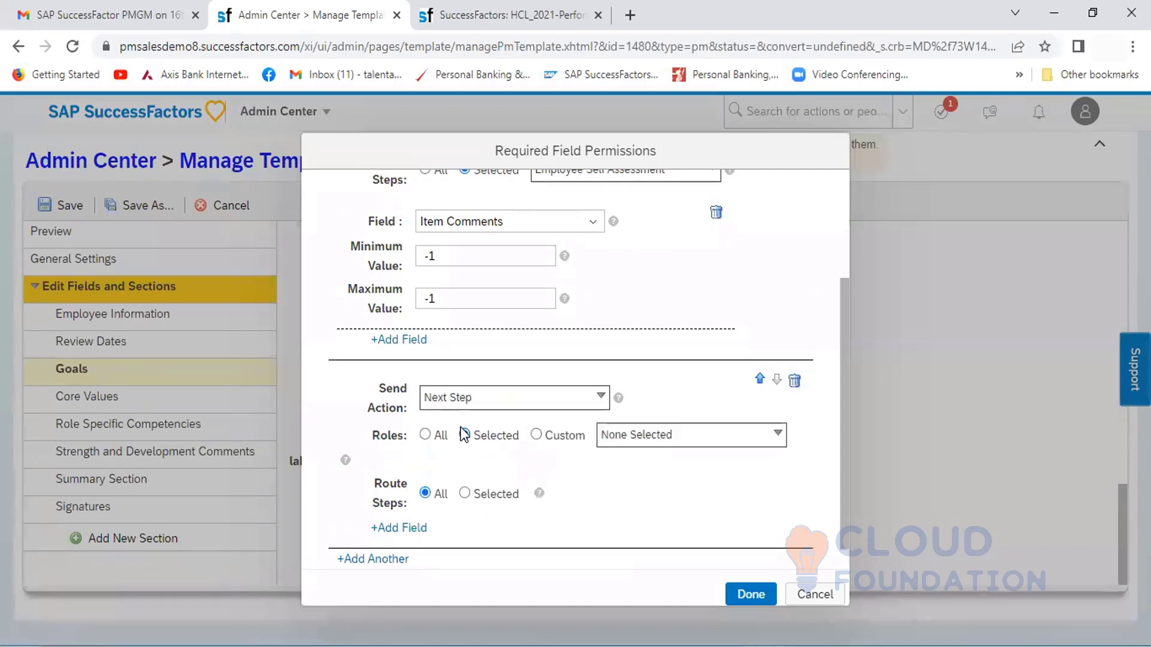
left_click(715, 442)
left_click(628, 482)
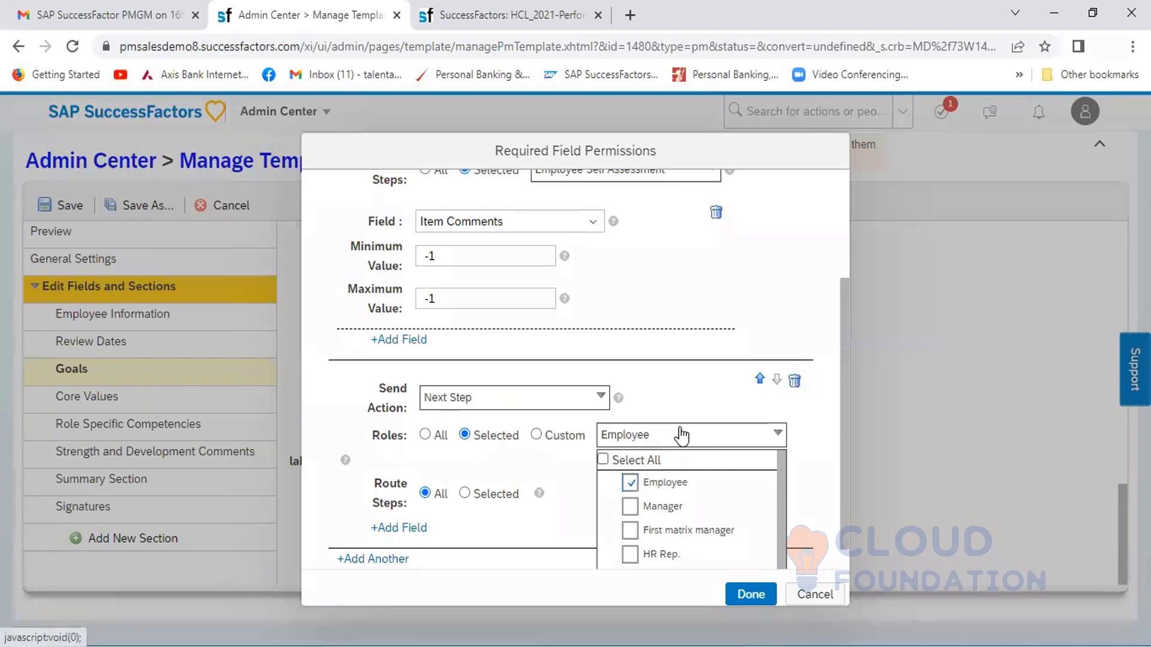
left_click(695, 400)
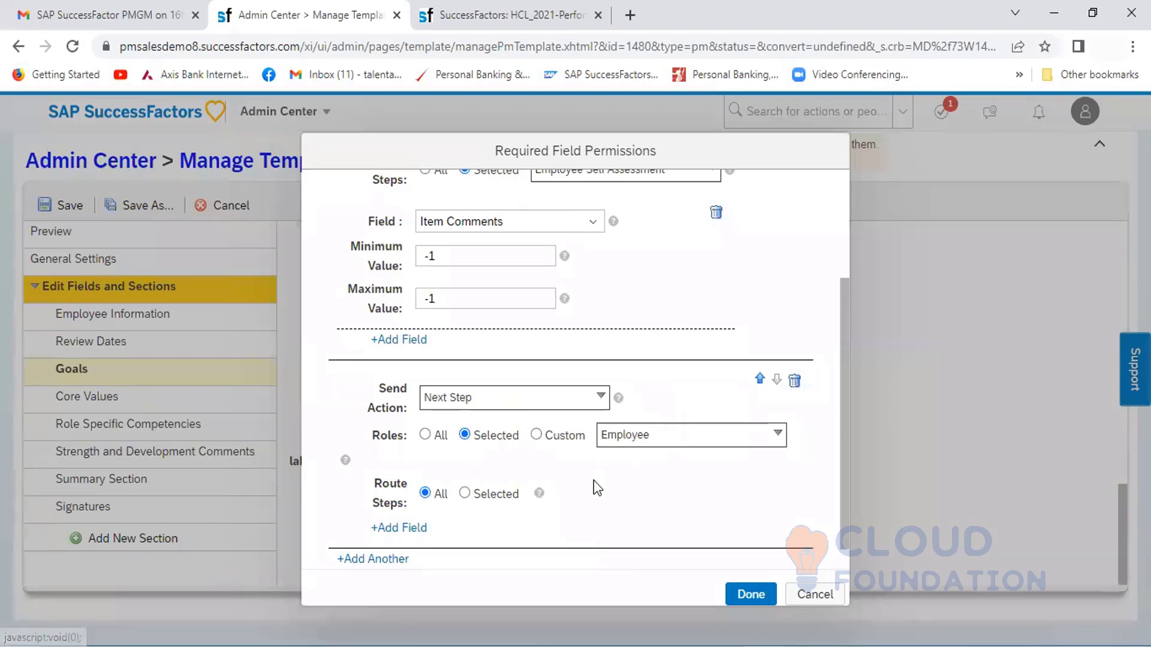
Step: Limit the second required field permission to the selected route step Employee Self Assessment
left_click(466, 493)
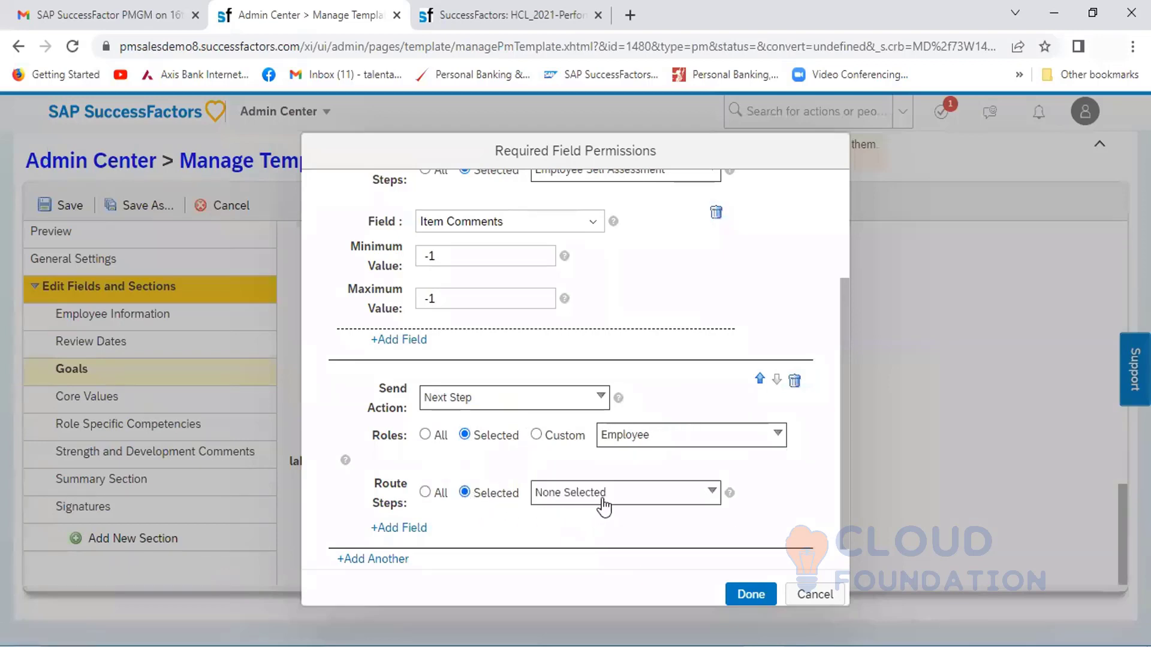
left_click(603, 506)
left_click(564, 537)
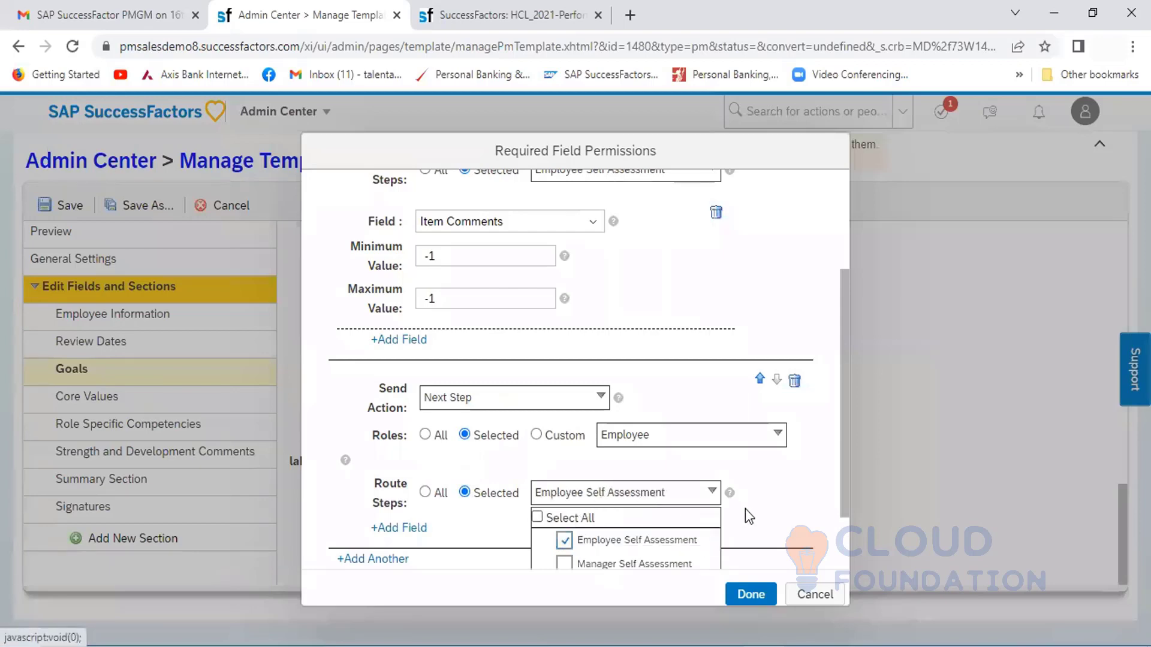
left_click(760, 513)
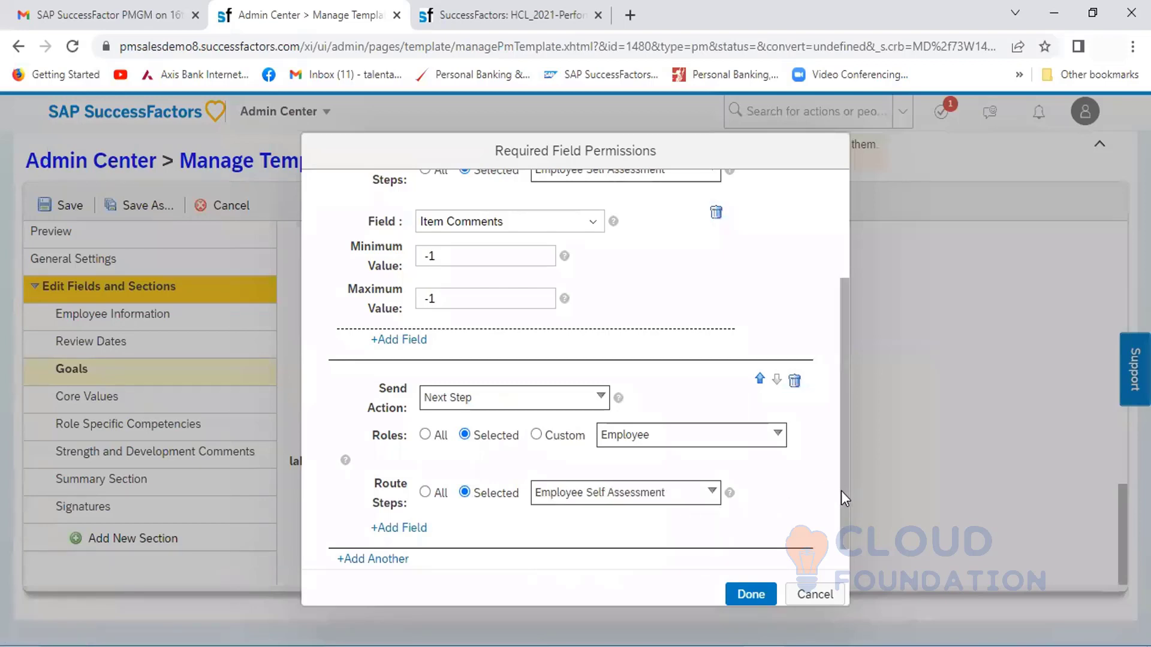
Step: Add Subject Rating as the required field of the second permission
scroll(841, 491, "down", 1)
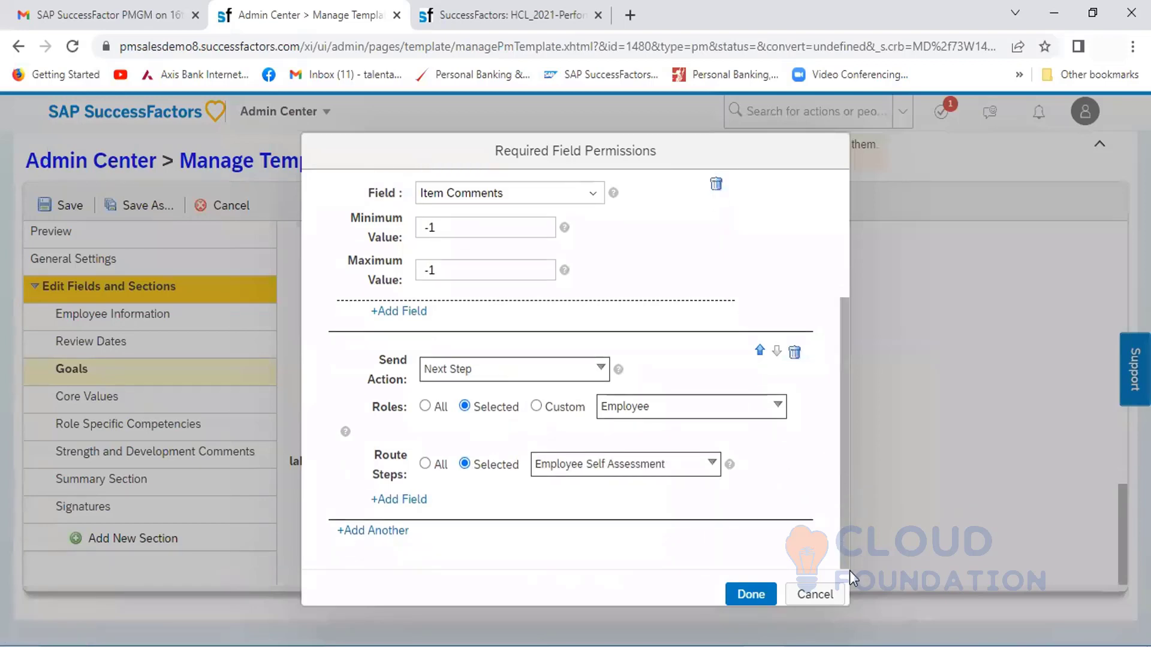
left_click(399, 501)
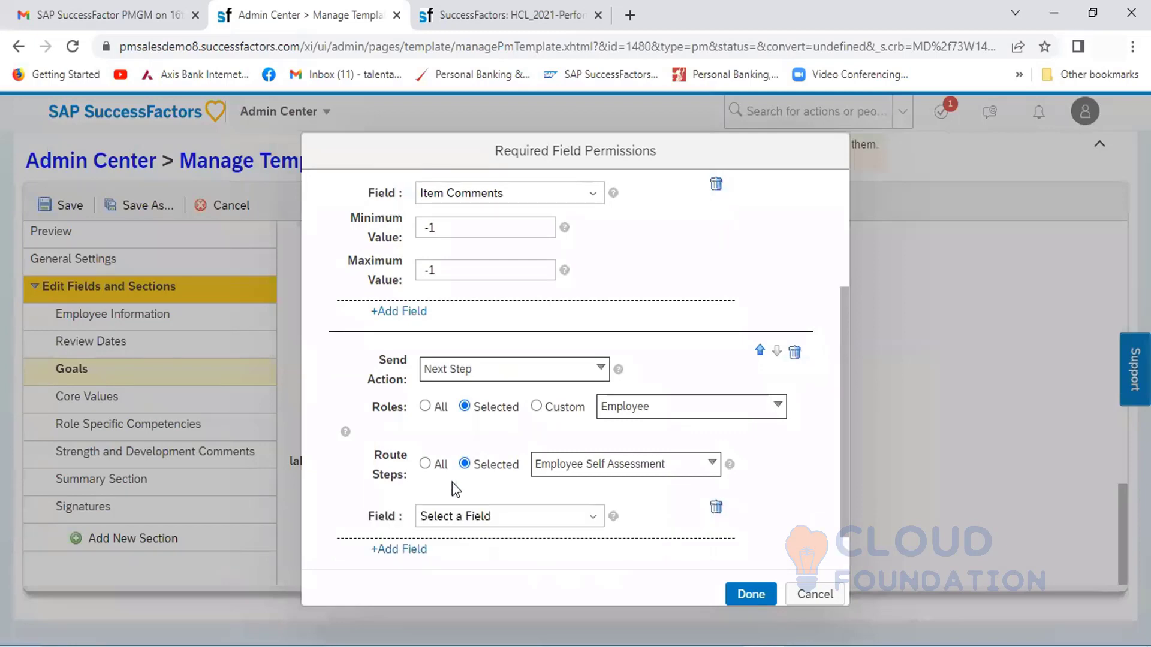
left_click(593, 517)
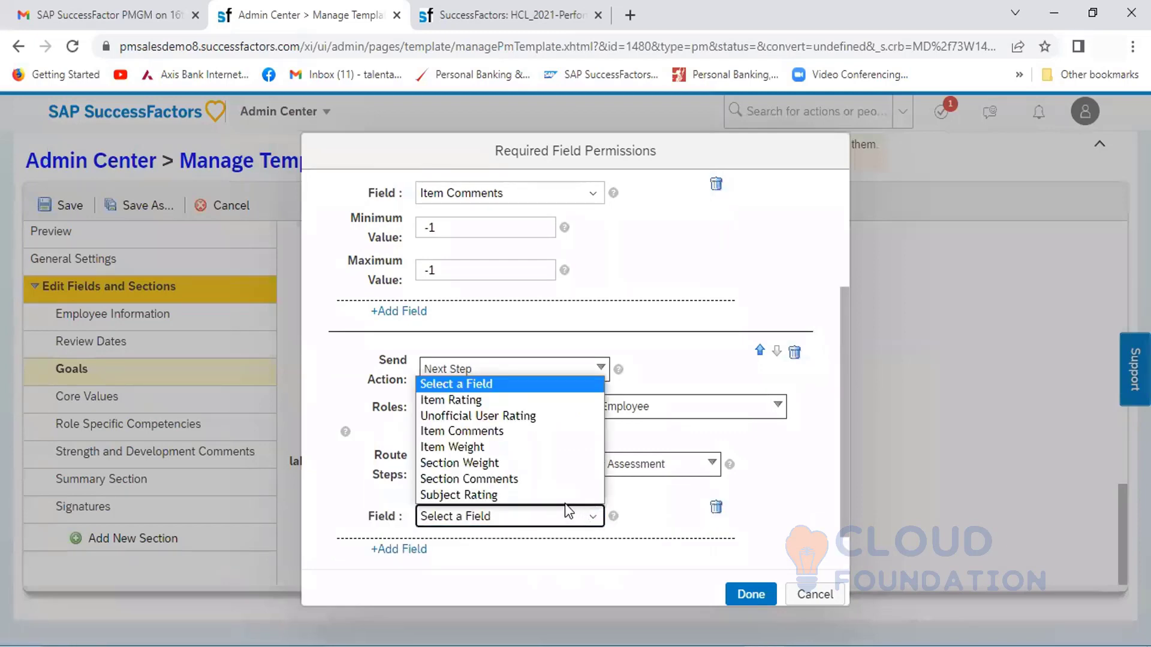
left_click(491, 493)
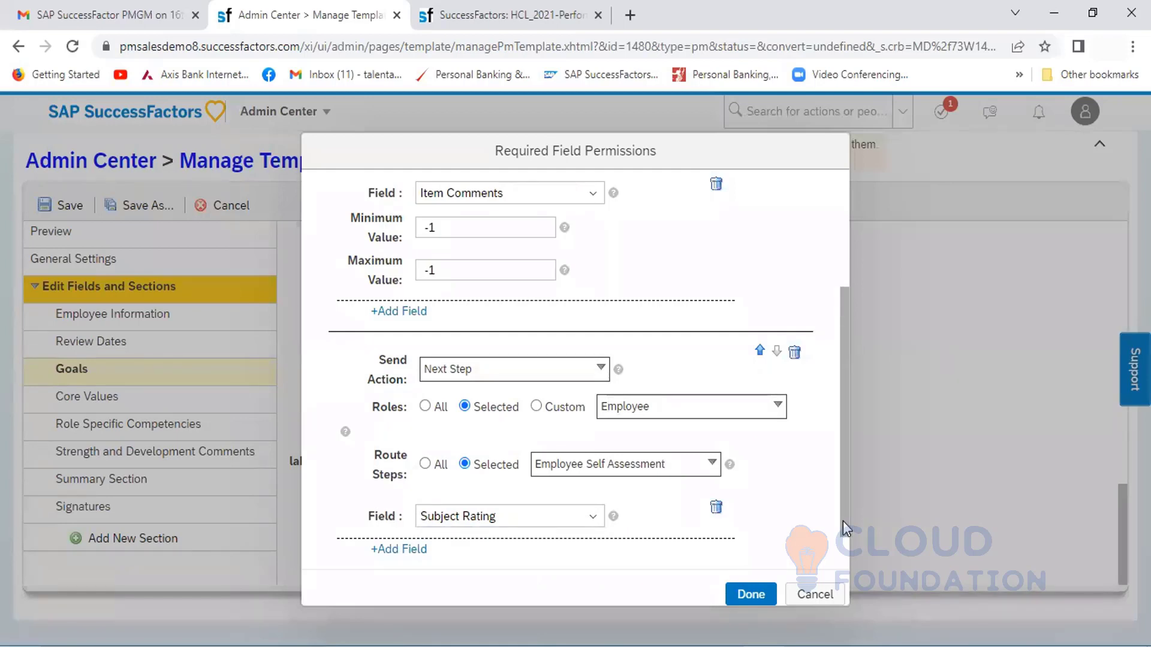
scroll(840, 512, "up", 2)
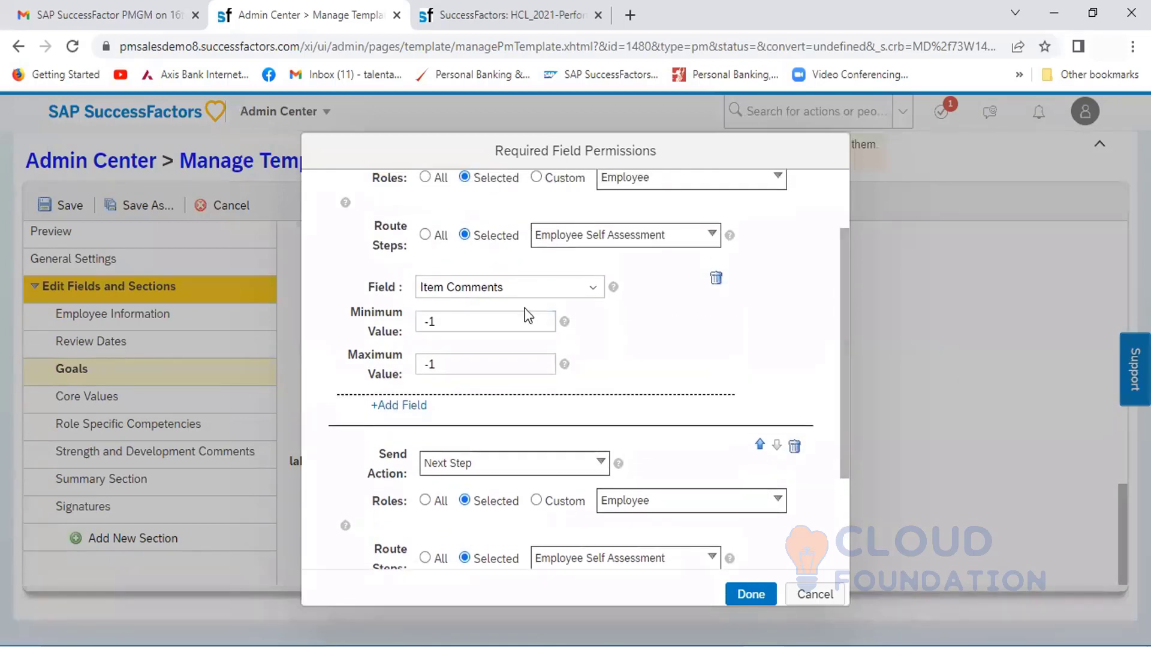
Step: Check the open review form, confirm the required field permissions for Goals, and save the template
left_click(491, 14)
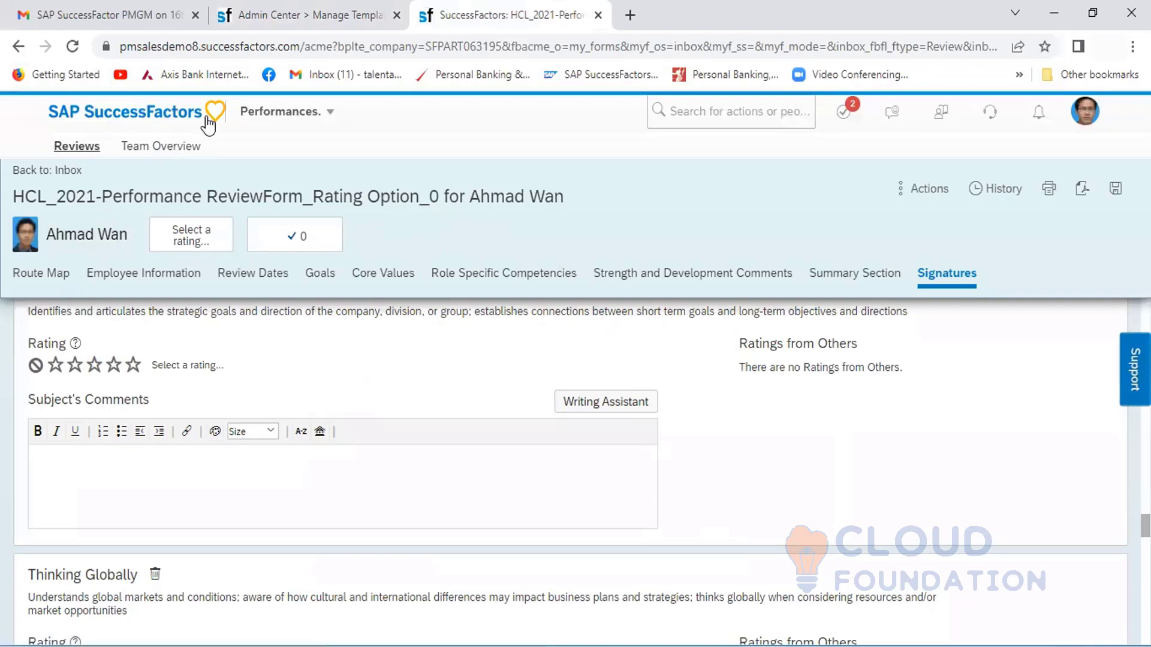
left_click(324, 14)
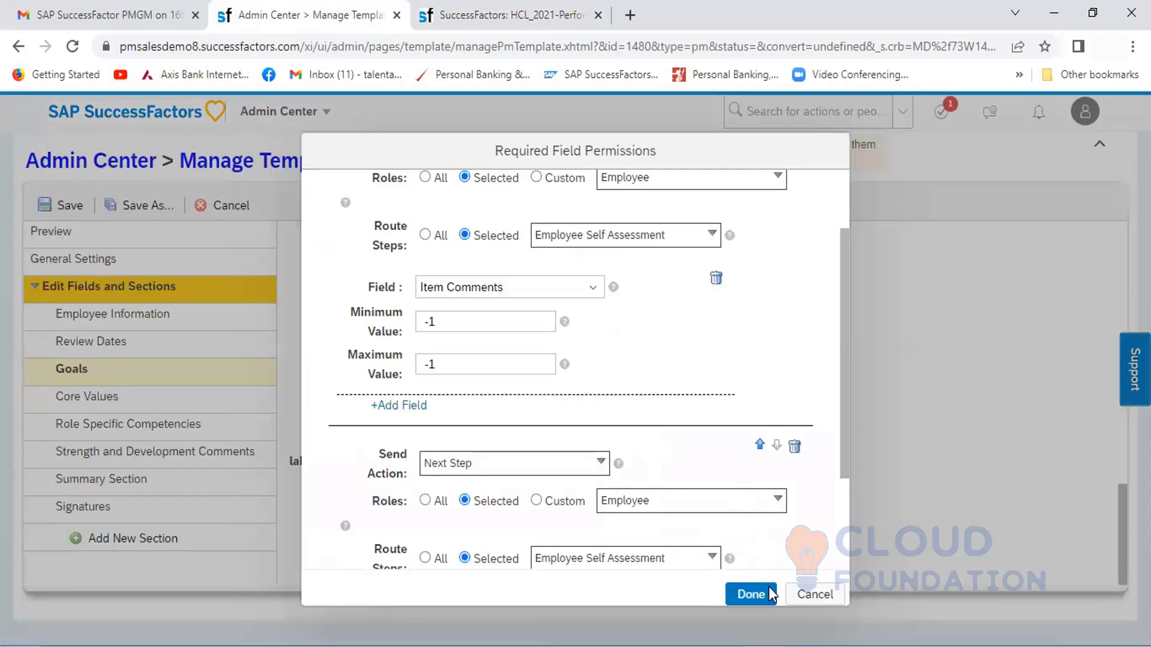
left_click(751, 594)
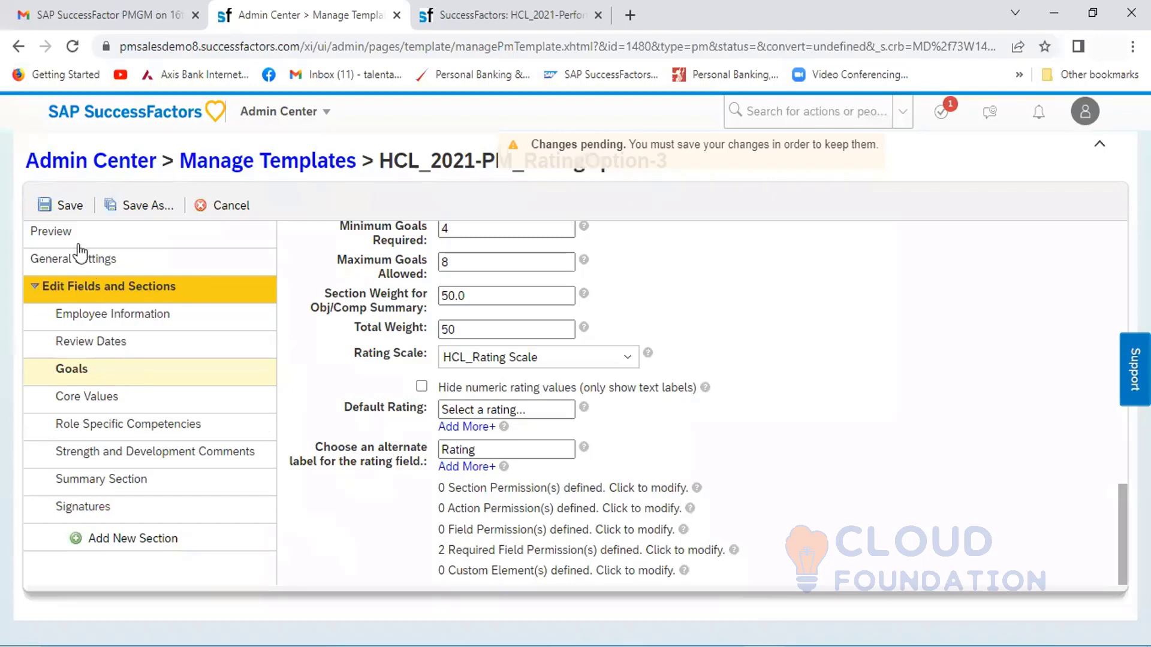
left_click(66, 205)
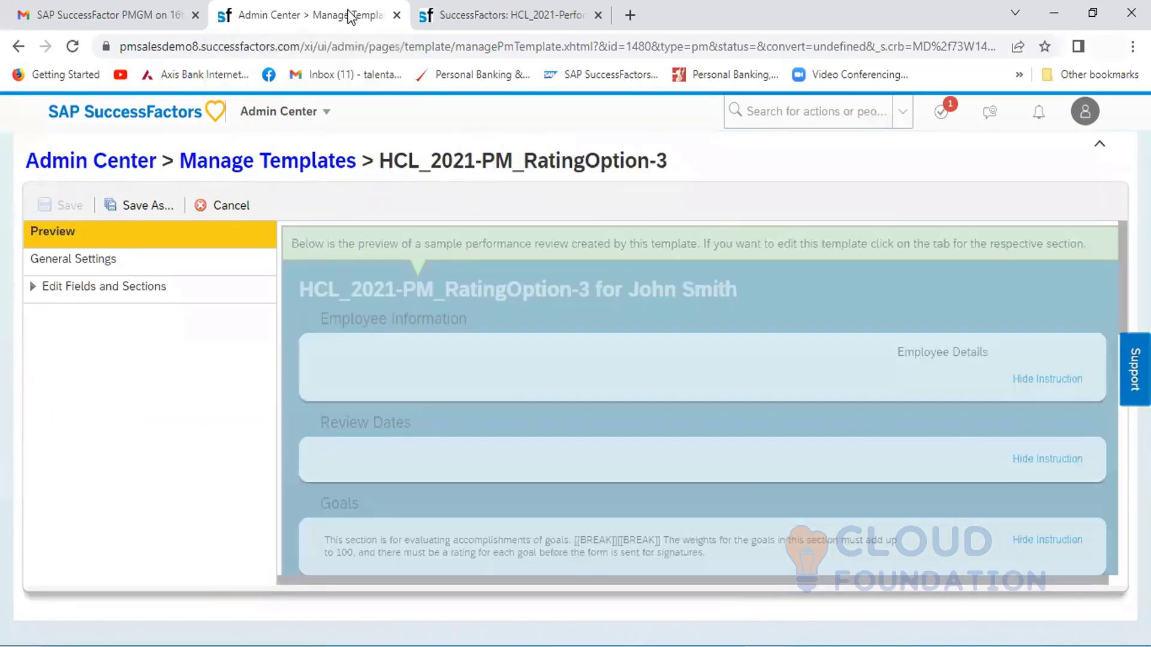
Step: Duplicate the template page in a new browser tab and open the Launch Forms tool there through the action search
right_click(351, 16)
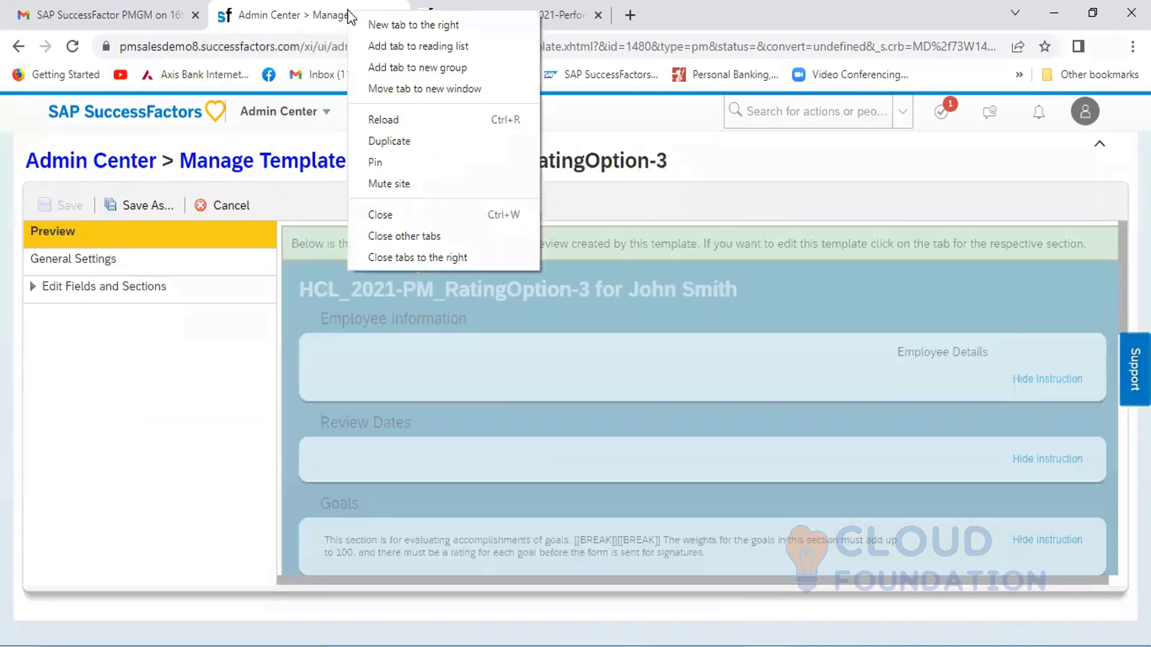
left_click(396, 144)
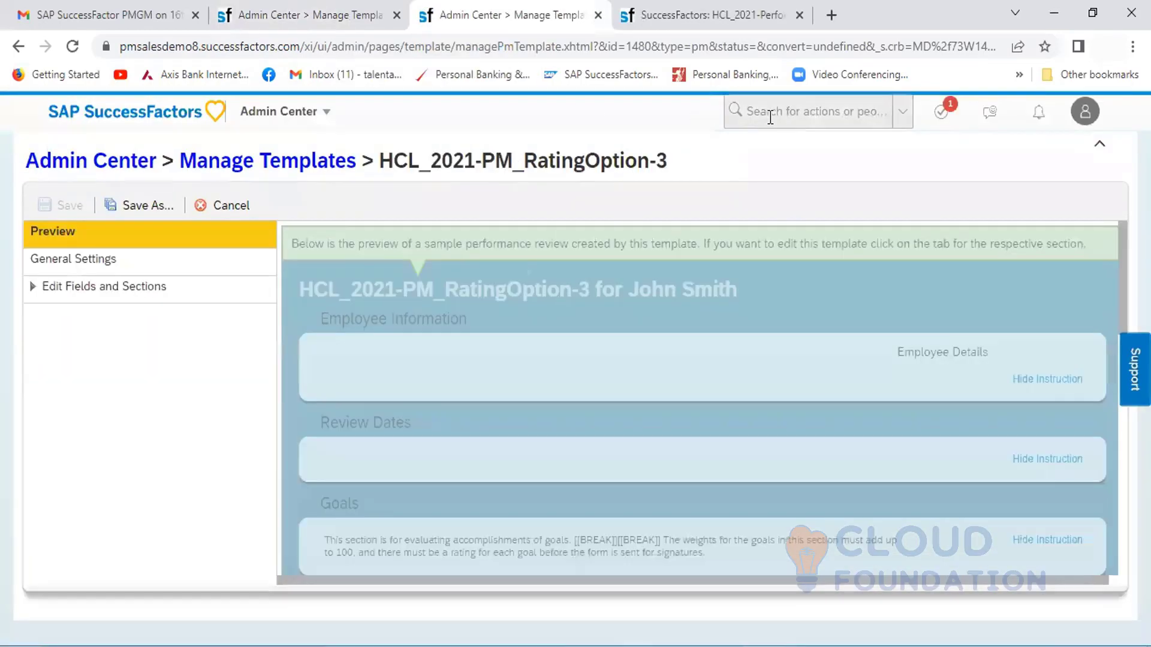
left_click(770, 115)
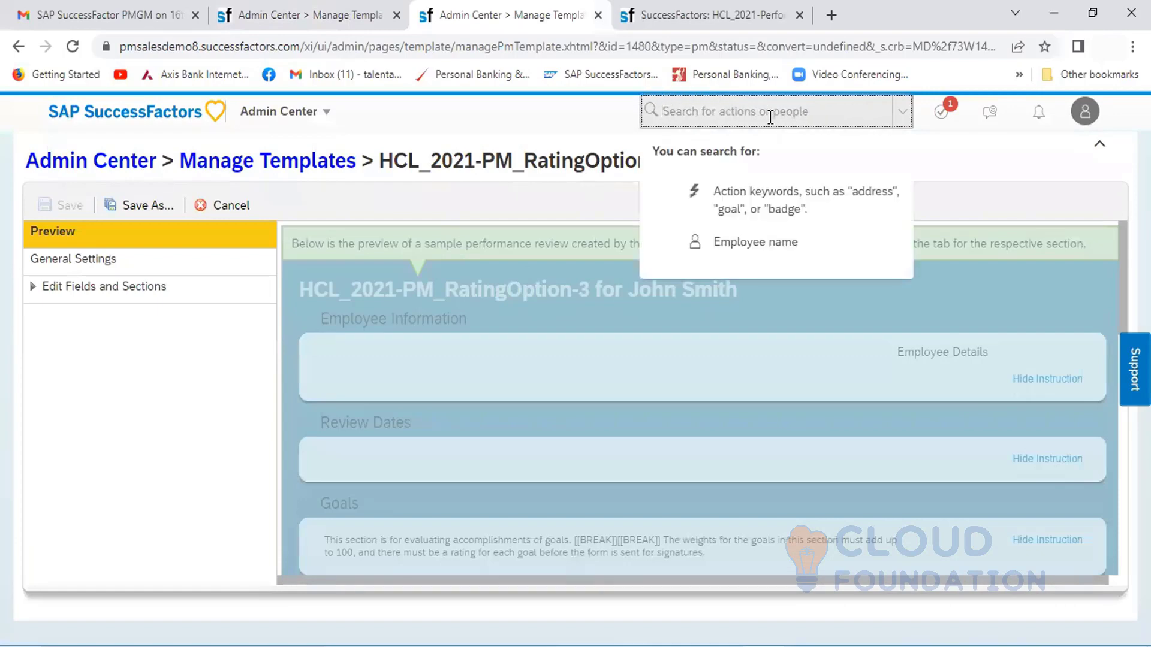
type("La")
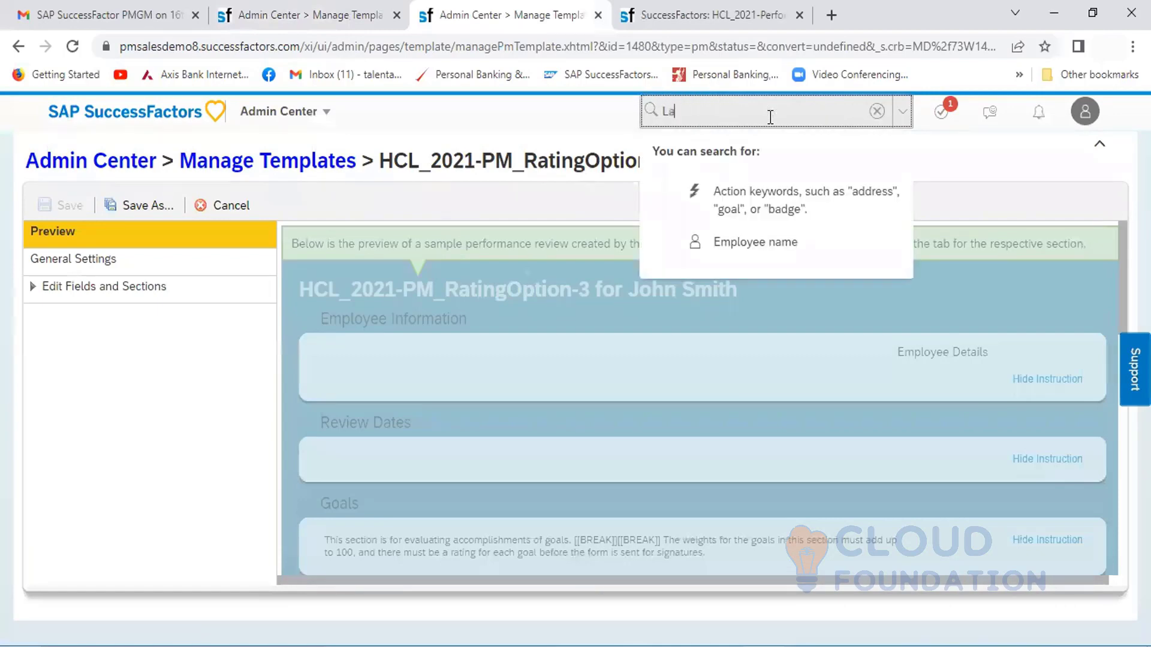
type("unch form")
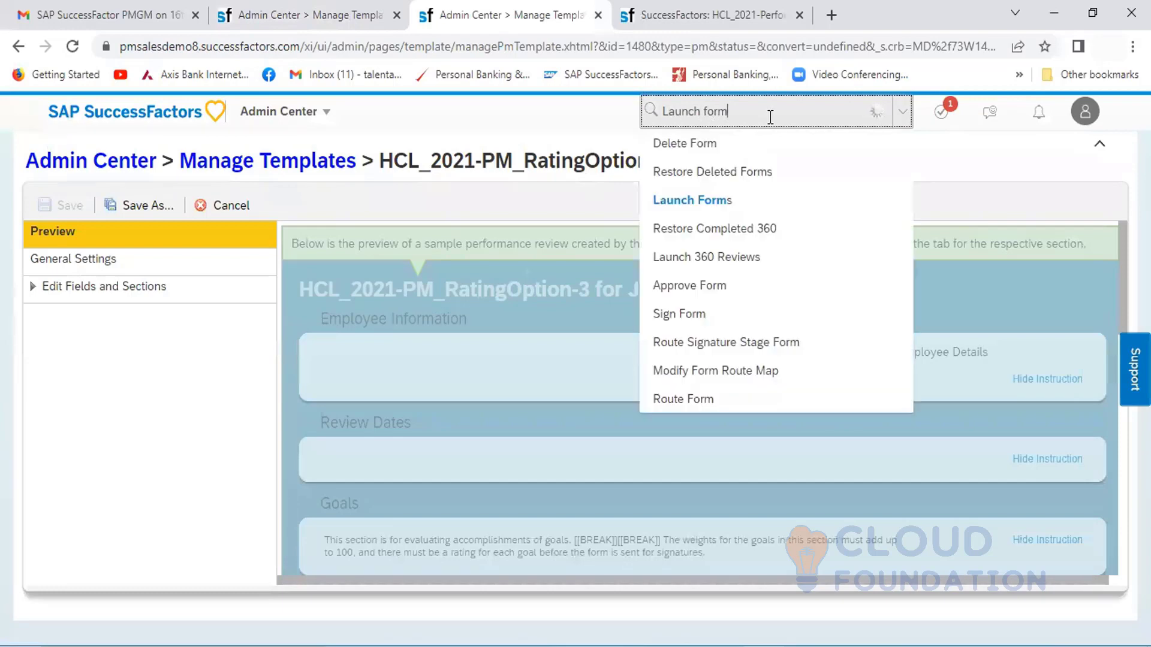
left_click(727, 200)
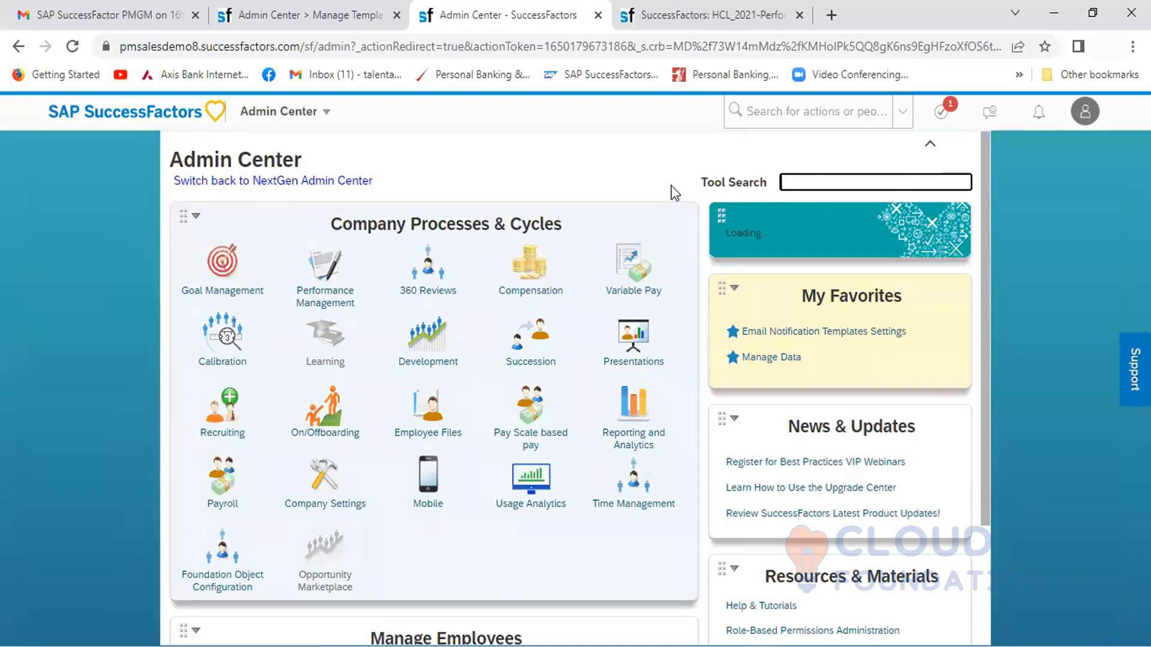
left_click(663, 171)
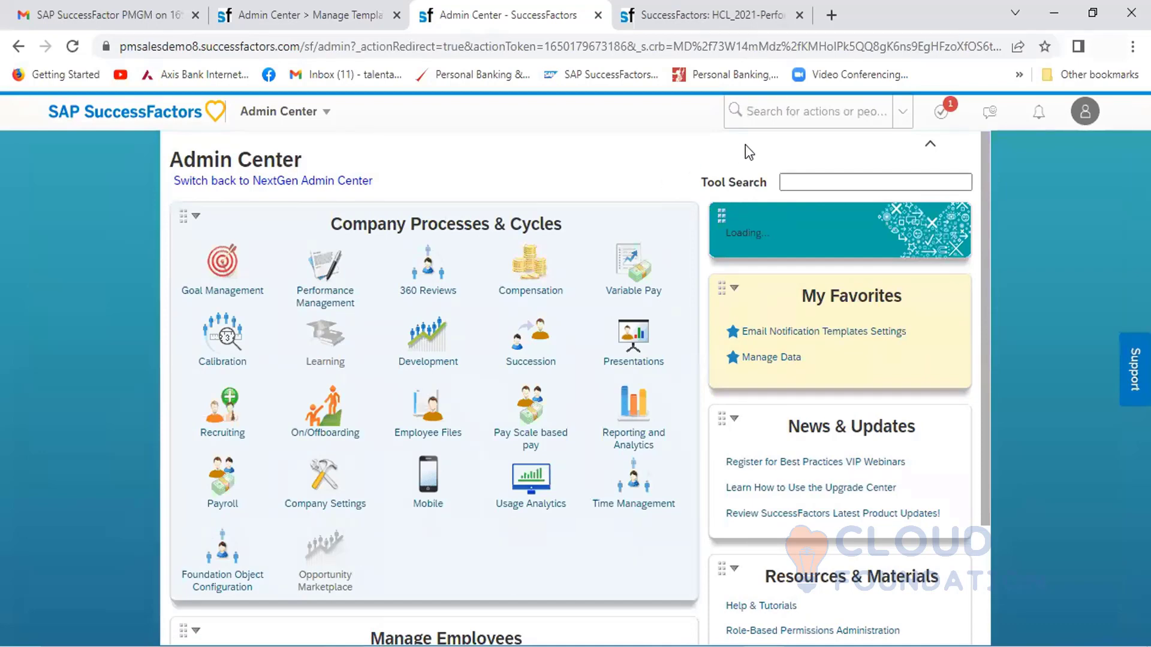
left_click(761, 114)
type("Laun")
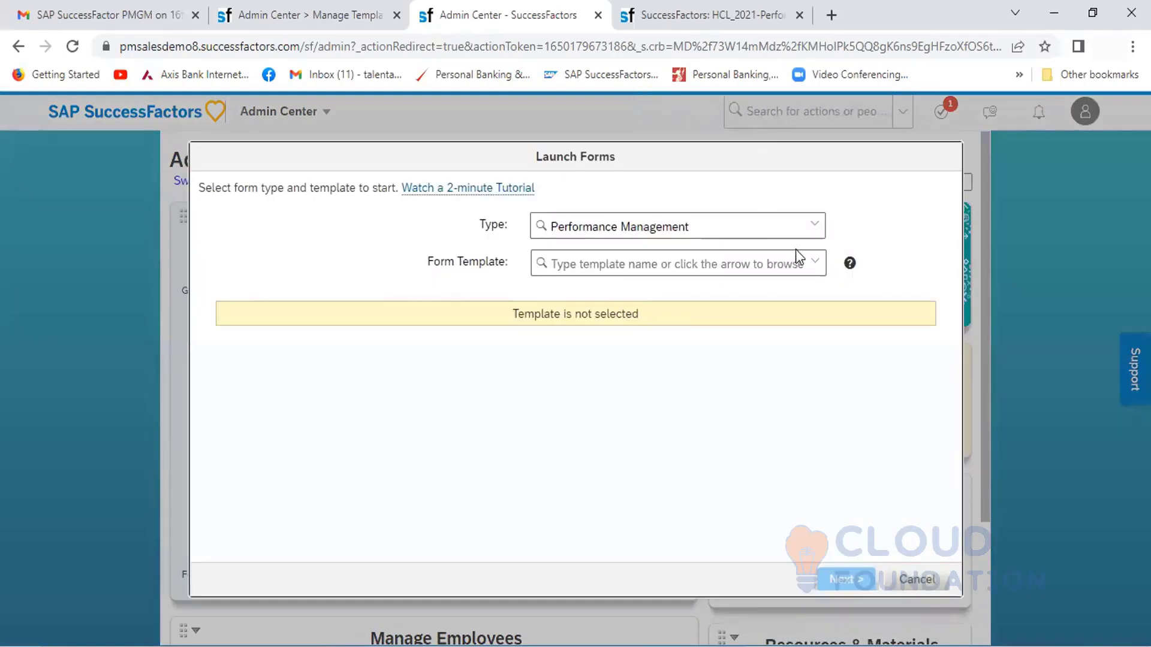
Step: Choose the form template HCL_2021-PM_RatingOption-3 for the launch and accept the one-time launch date Now
left_click(814, 264)
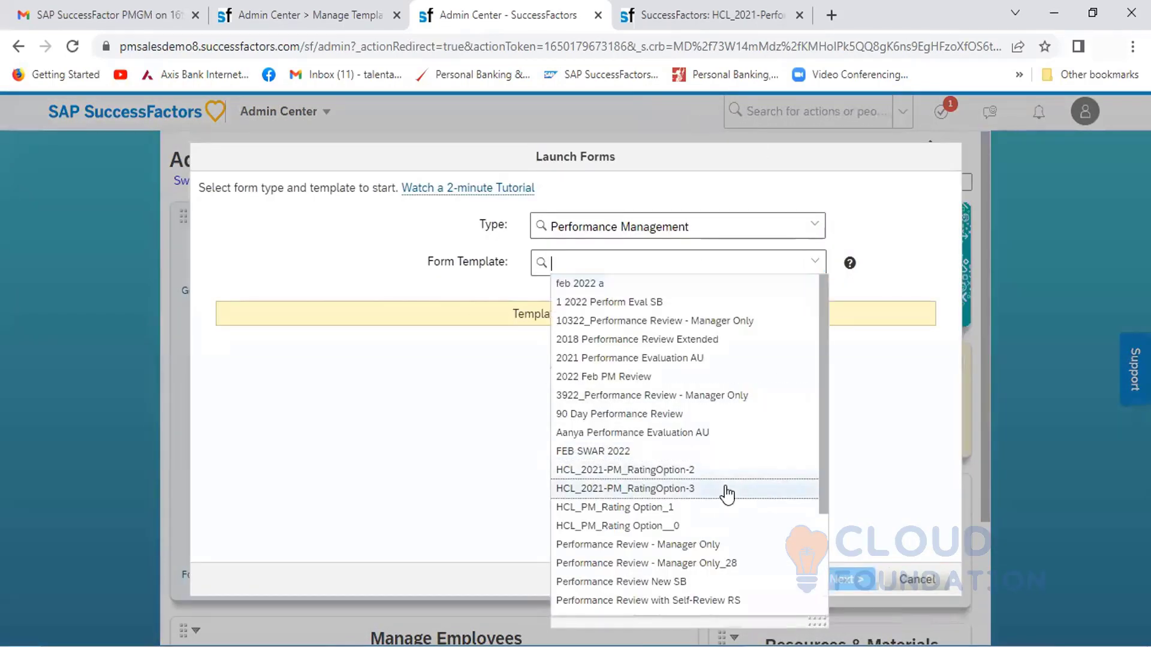
left_click(664, 491)
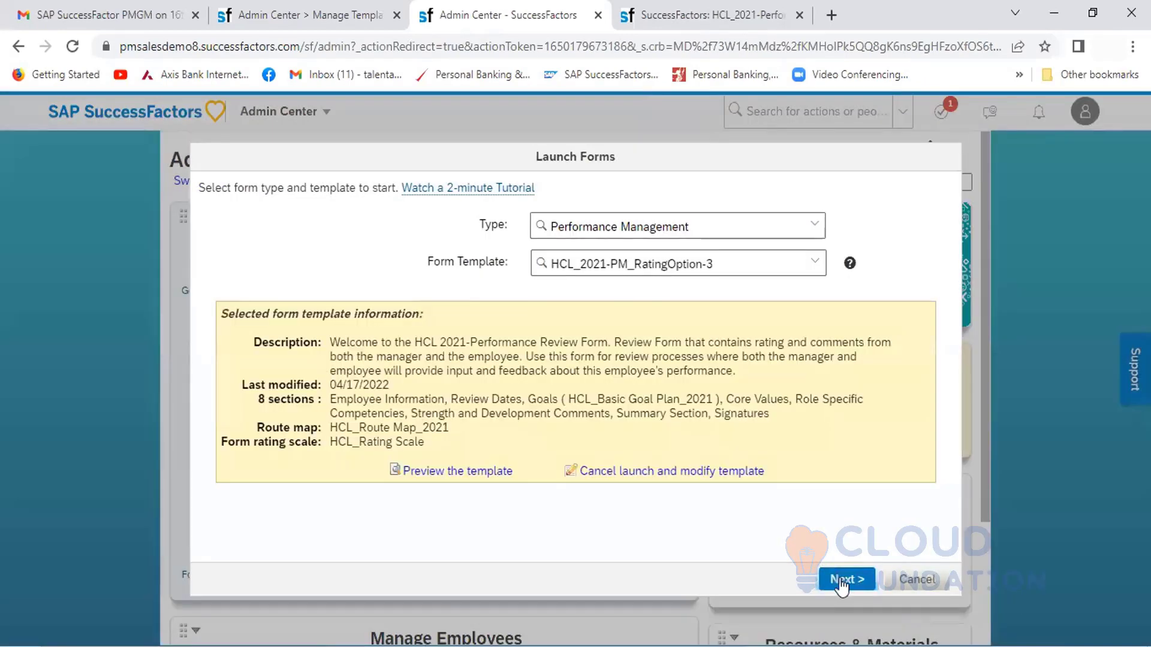
left_click(842, 579)
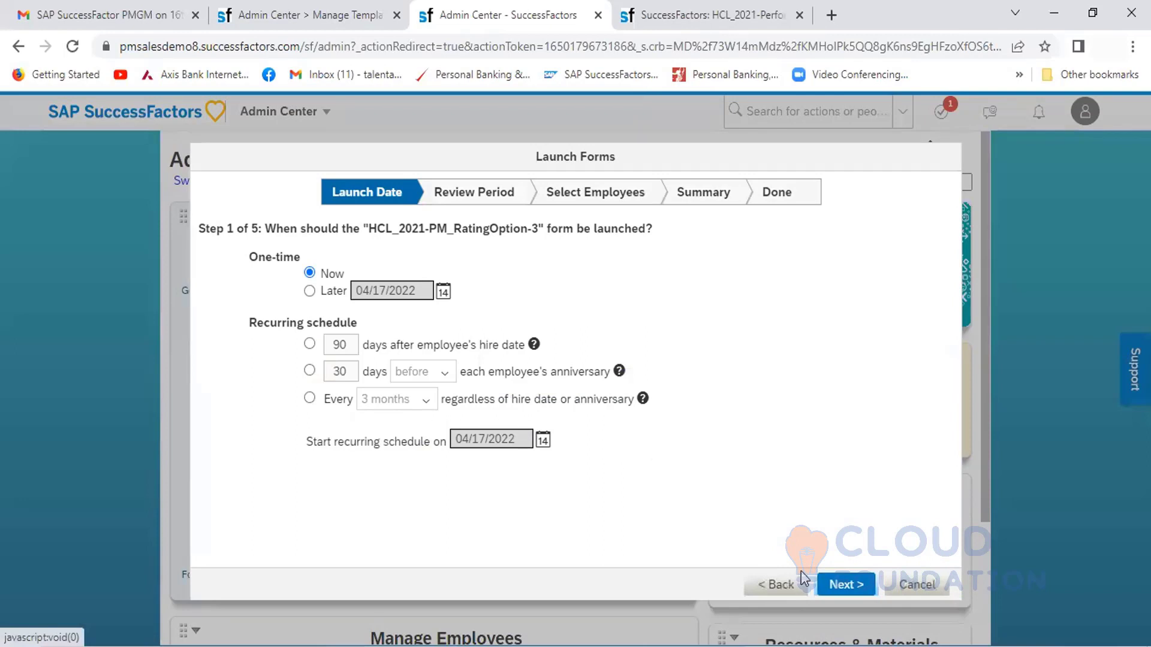
left_click(842, 585)
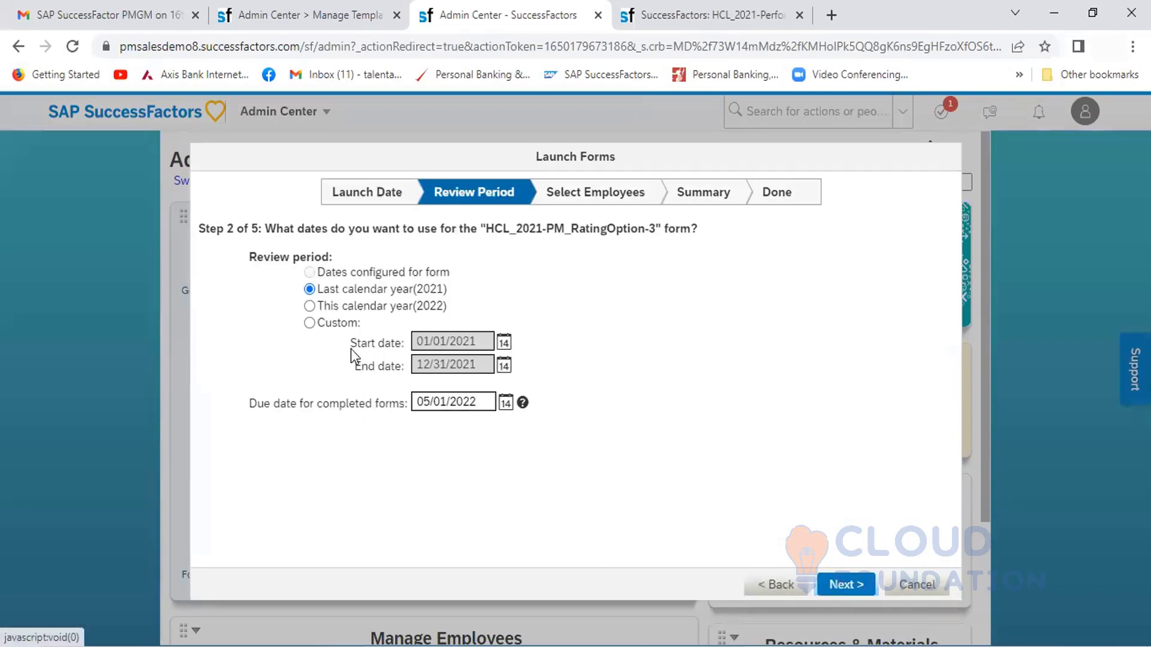
Step: Use a custom review period and set its start date to 04/01/2021
left_click(310, 323)
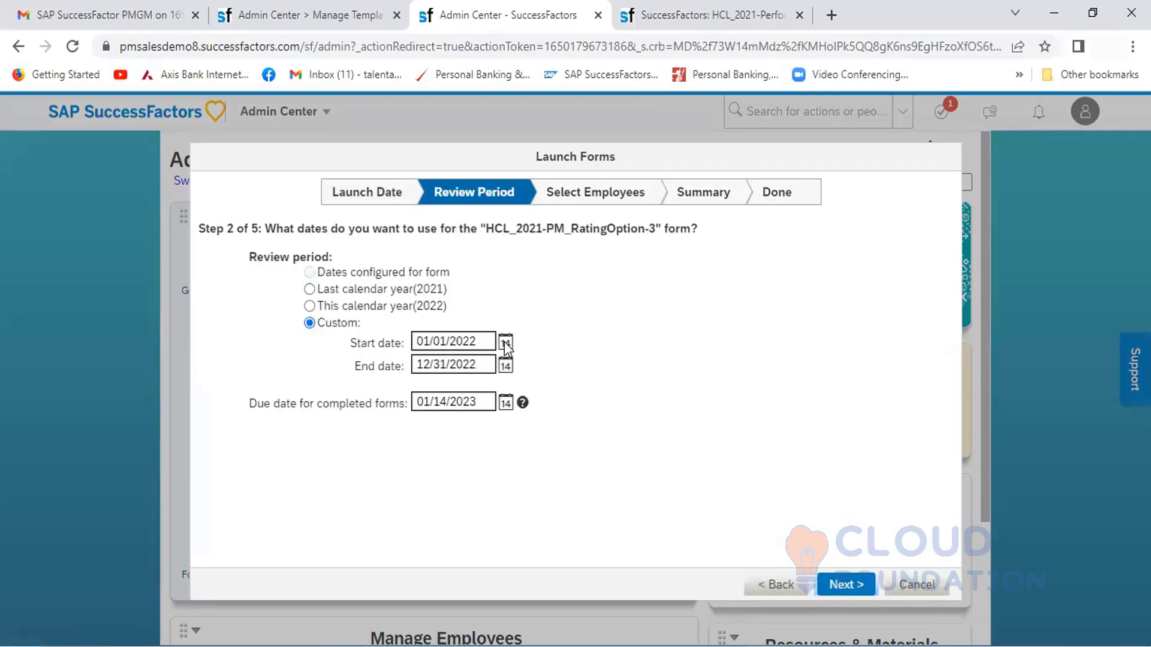
left_click(504, 342)
left_click(543, 366)
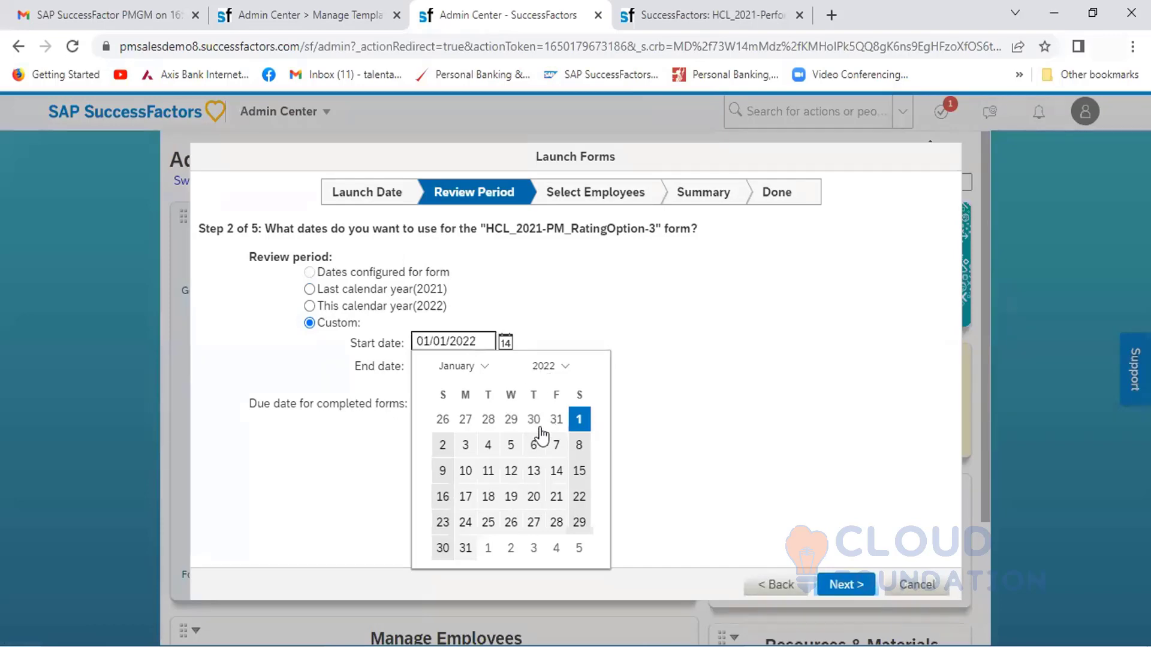
left_click(548, 483)
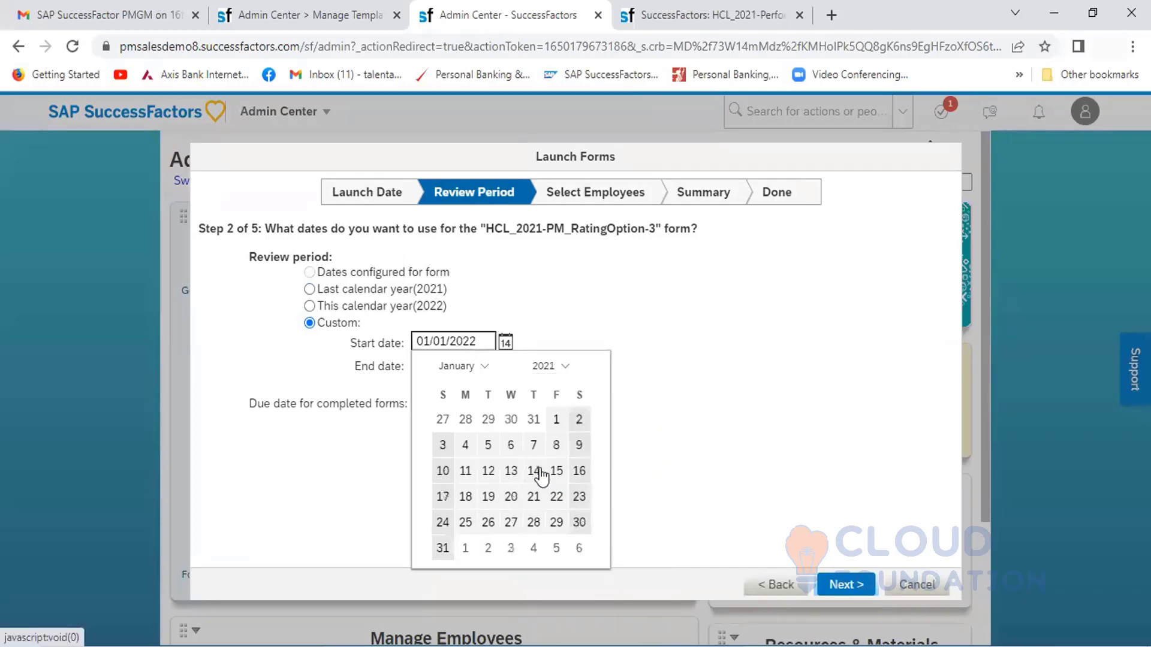
left_click(484, 370)
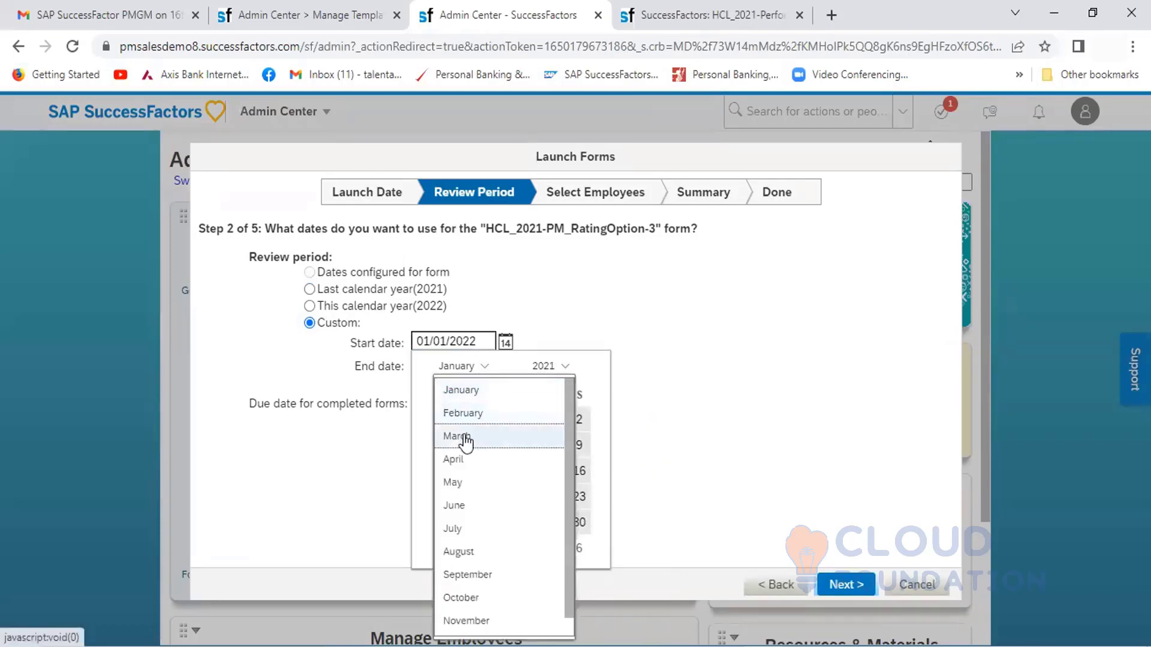
left_click(458, 458)
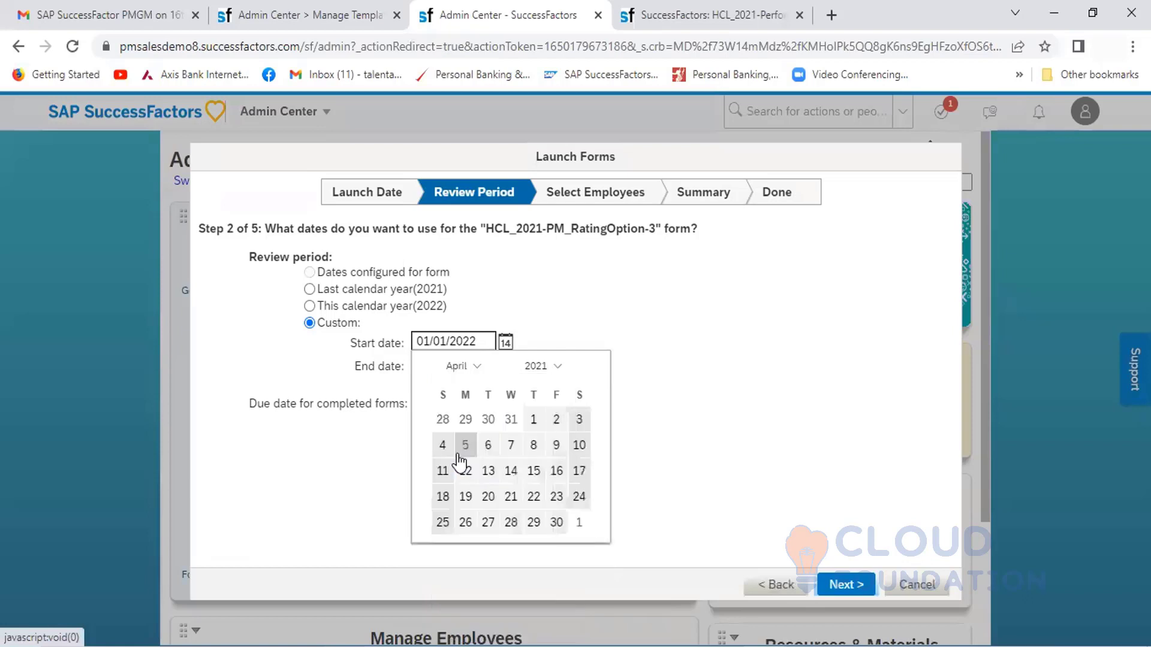
left_click(533, 420)
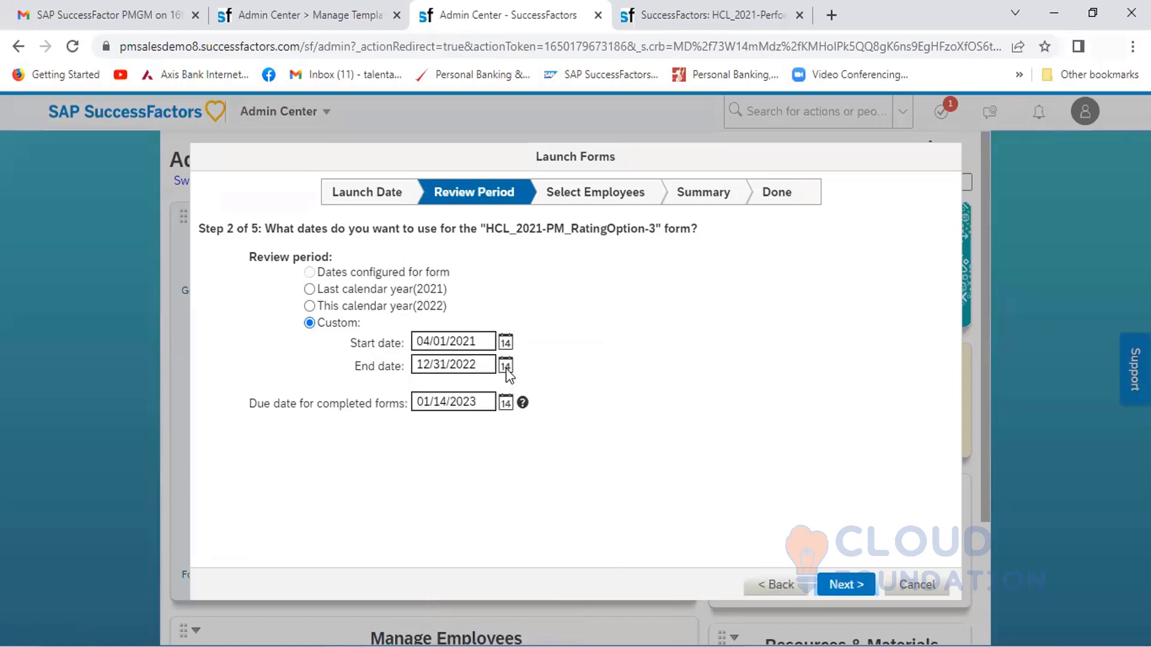
Step: Set the review period's end date to 03/31/2022 and continue to the employee selection
left_click(505, 367)
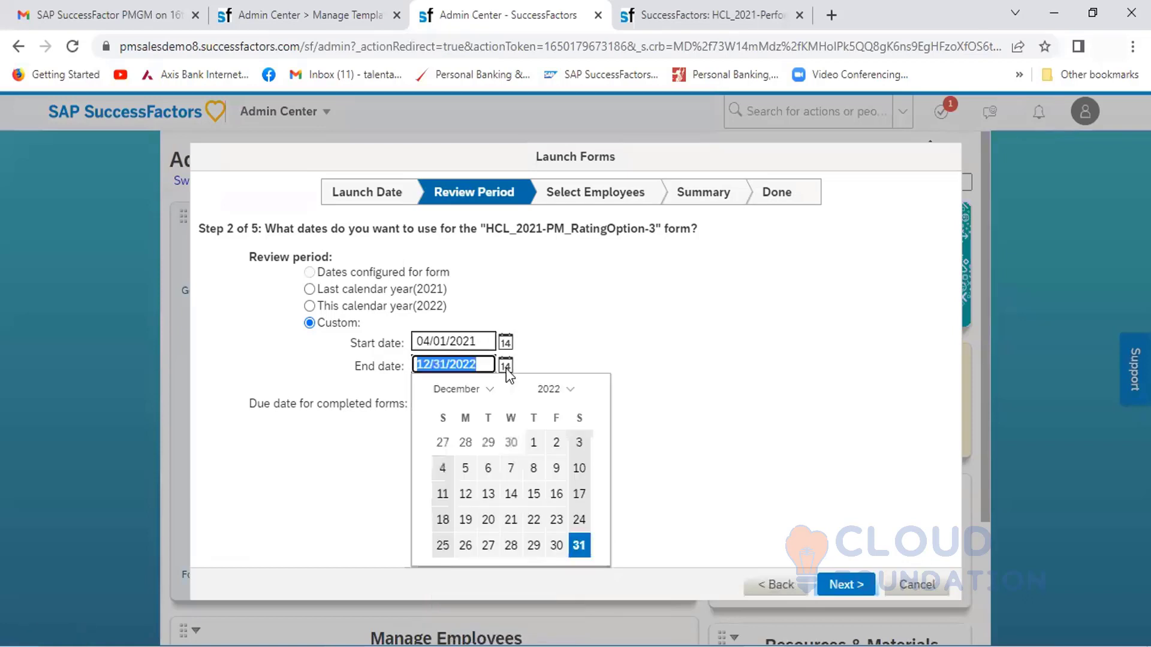
left_click(484, 391)
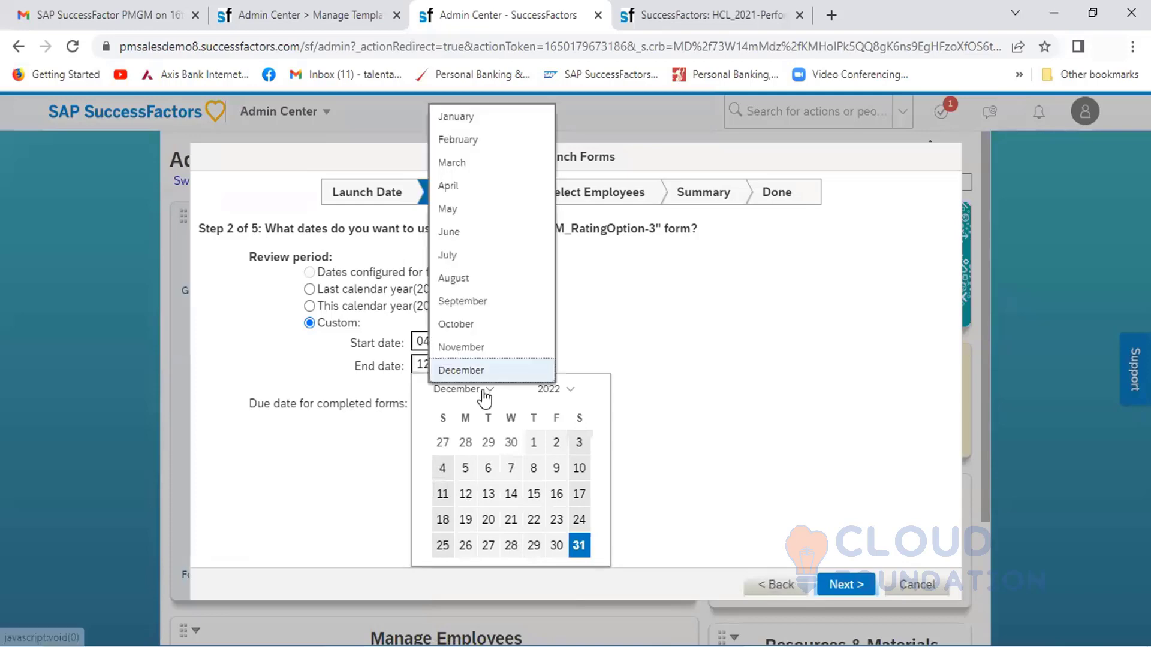
left_click(461, 163)
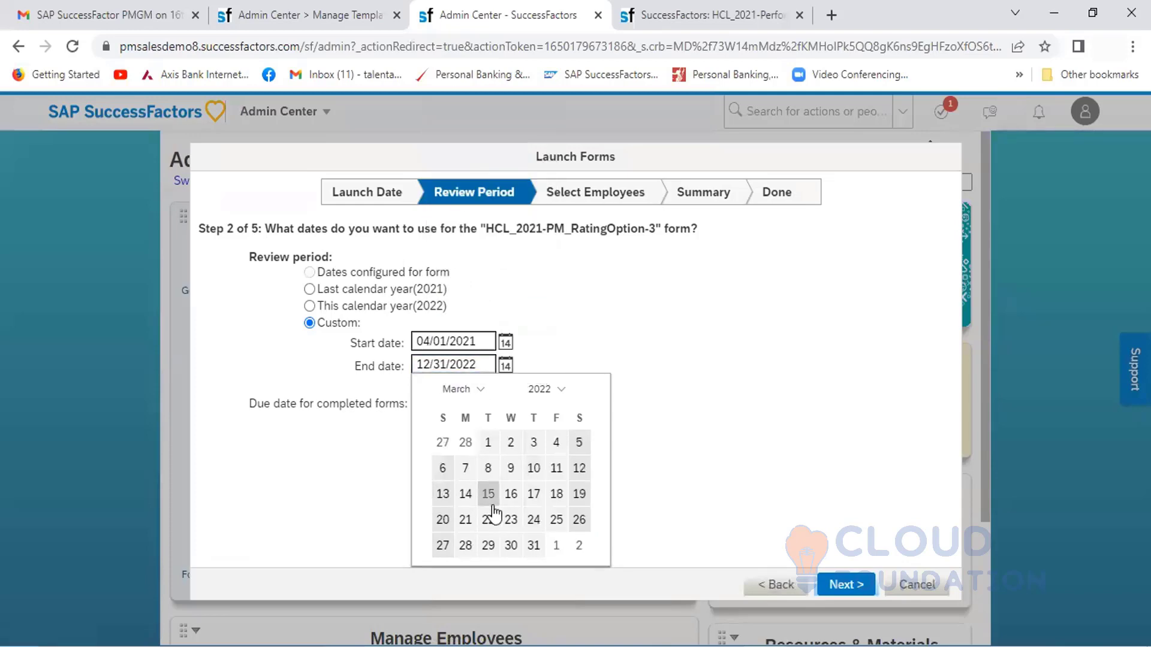
left_click(533, 545)
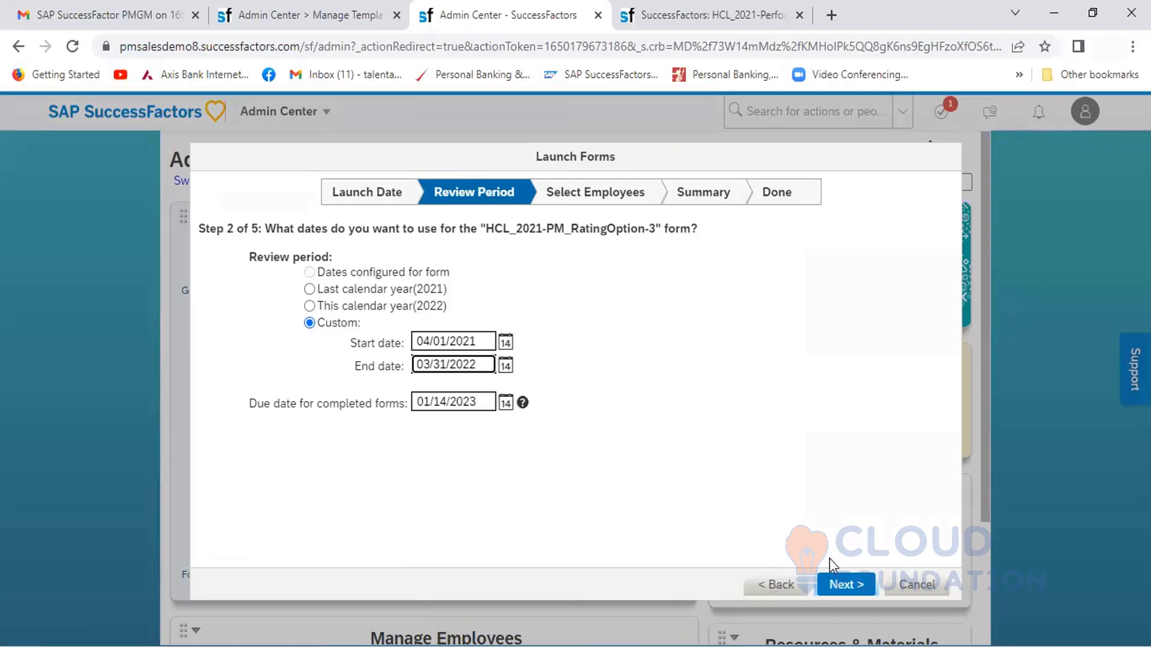
left_click(846, 588)
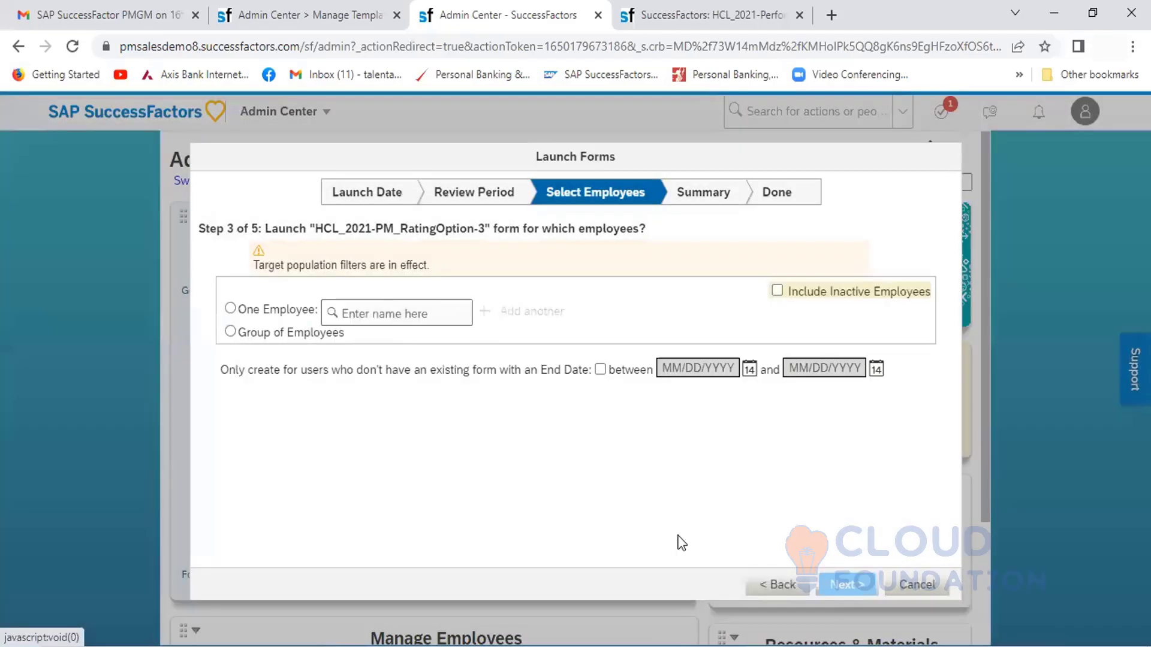
Step: Limit the launch to One Employee and add the SVP Operations & Maintenance from Kuala Lumpur, found by name
left_click(231, 308)
left_click(357, 312)
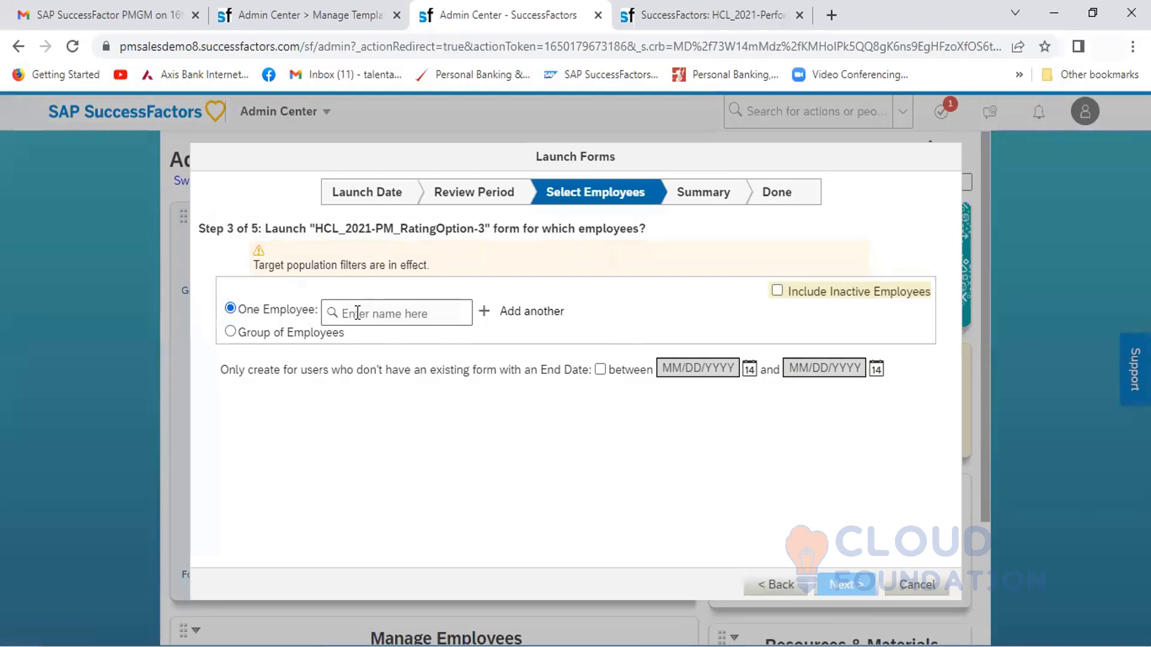
type("Ahmad")
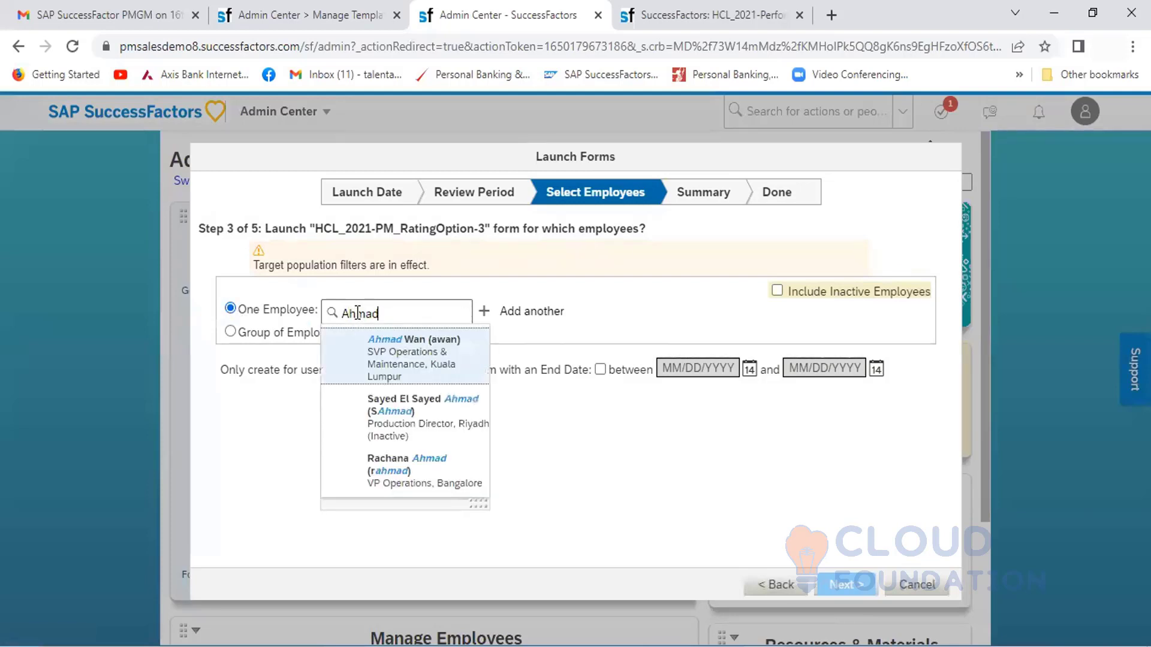
left_click(394, 357)
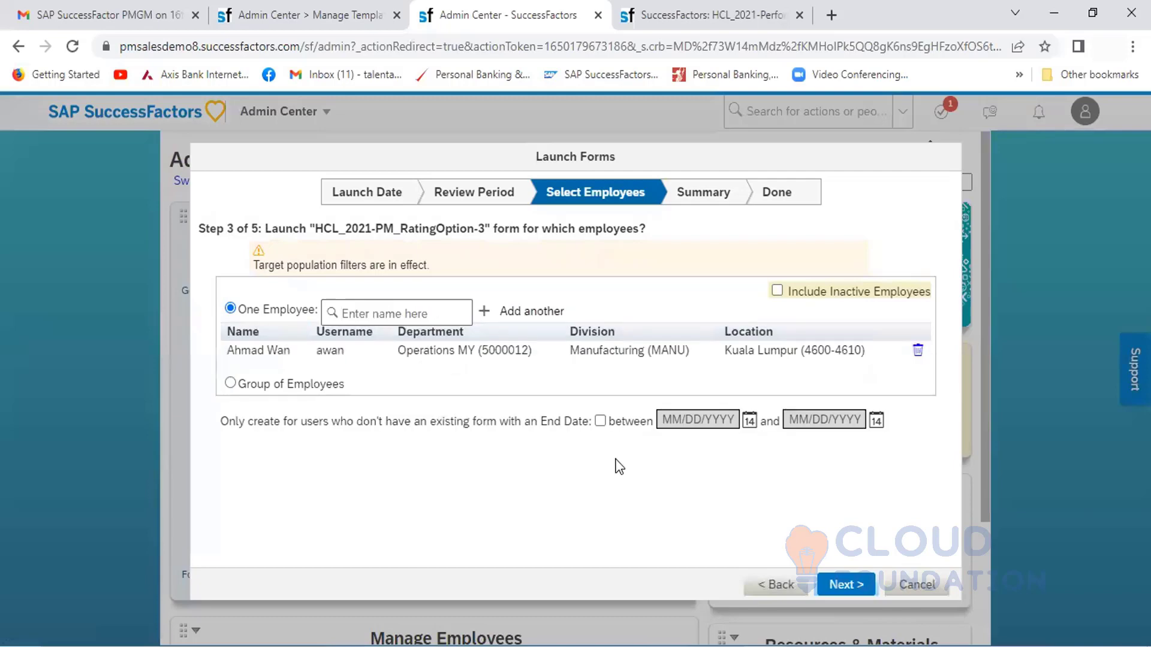
Step: Accept the employee selection, launch the HCL_2021-PM_RatingOption-3 form immediately with the summarized settings, and close the launch wizard
left_click(839, 583)
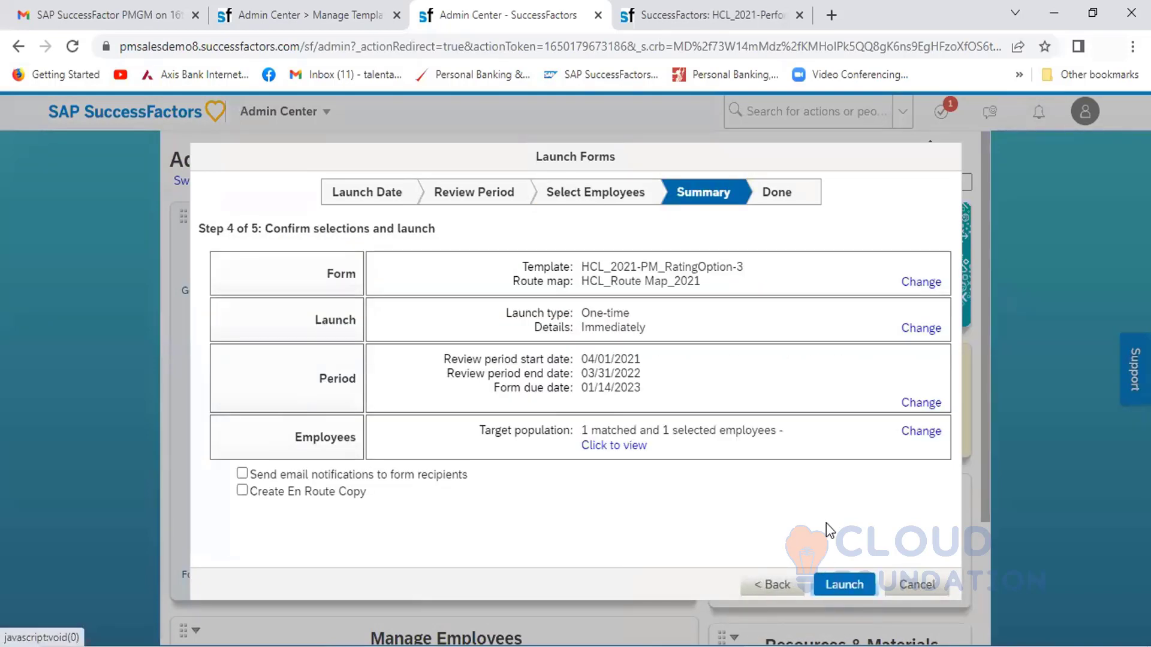
left_click(839, 584)
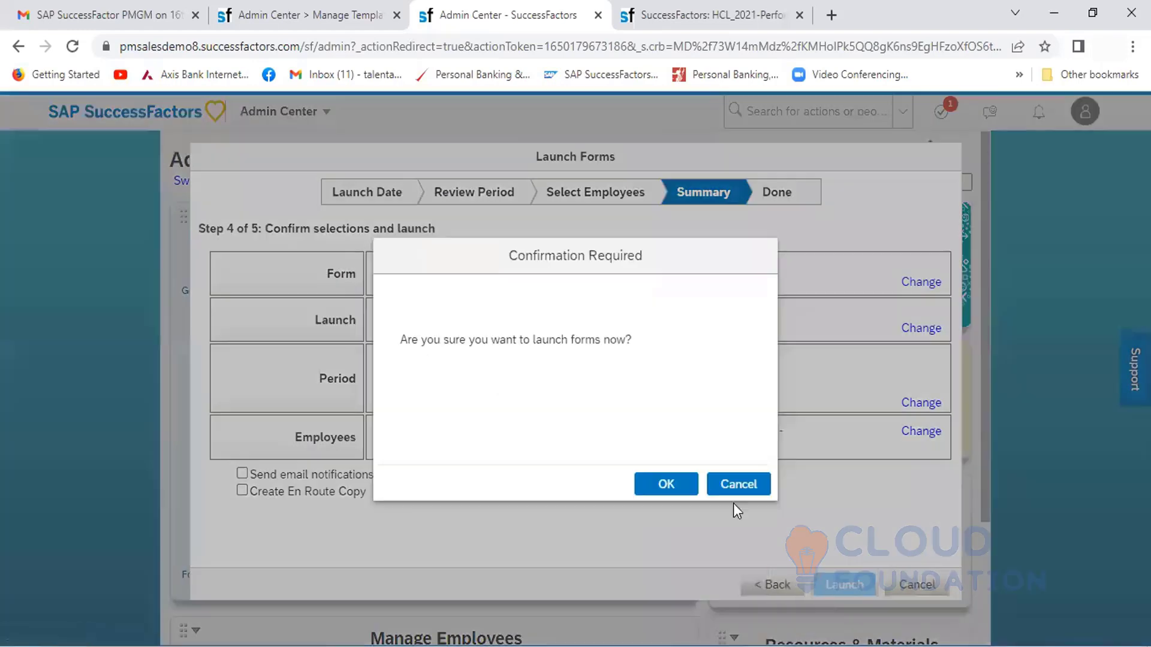
left_click(656, 482)
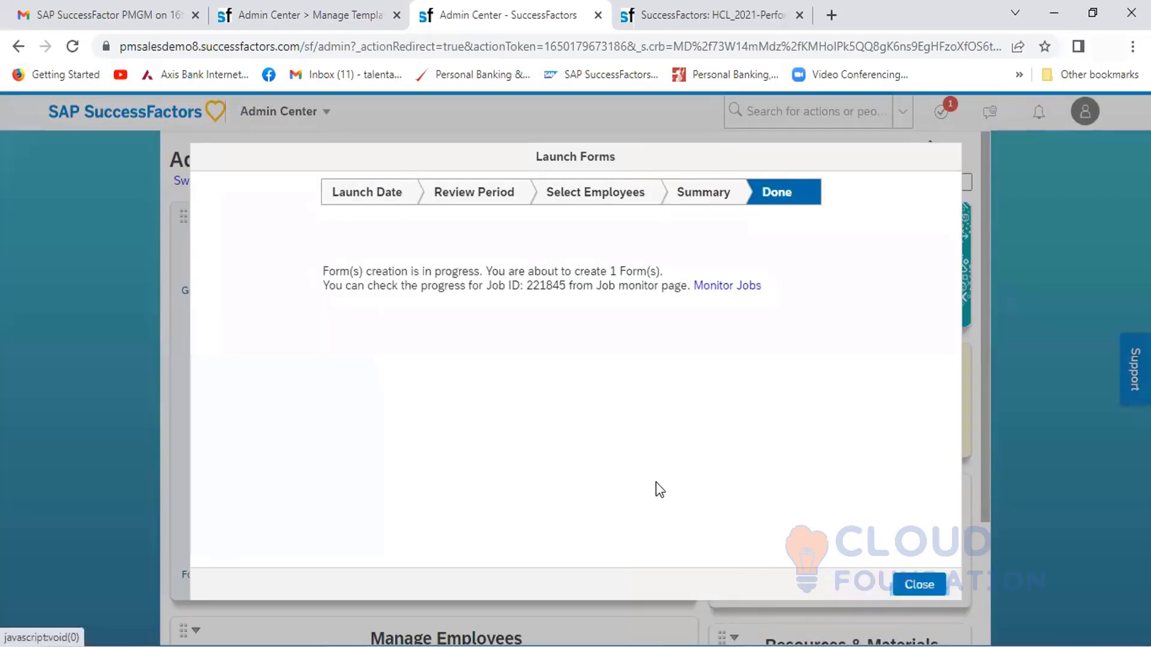
left_click(919, 584)
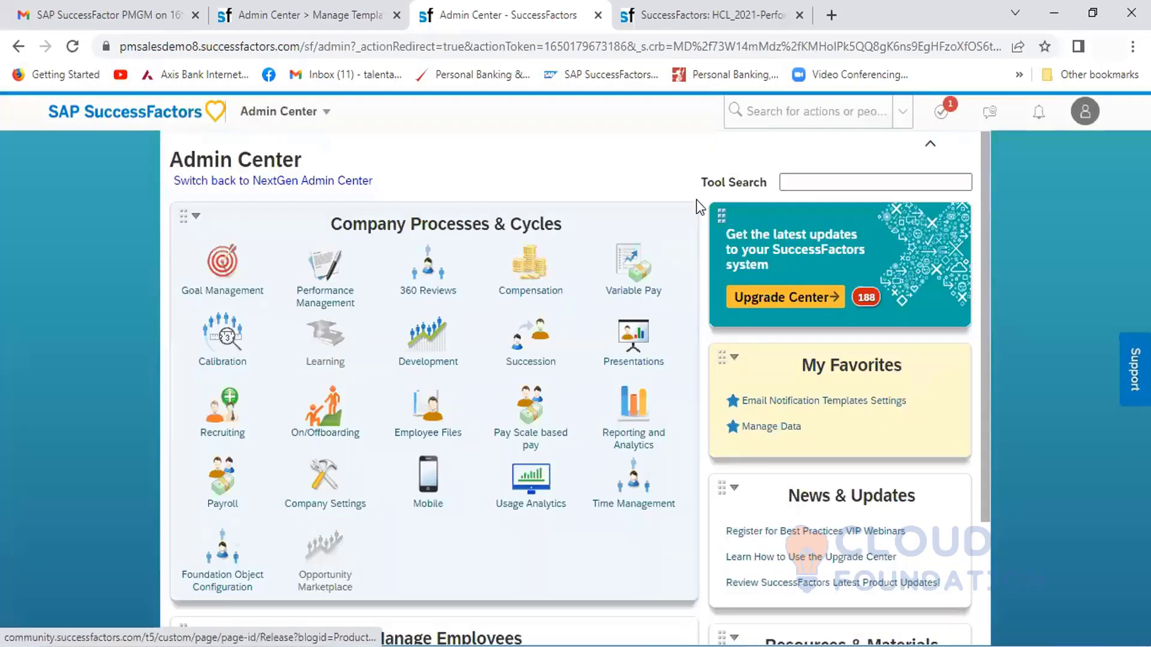
Step: Switch to the browser tab with the earlier performance review form and open the Performances forms inbox there
left_click(701, 15)
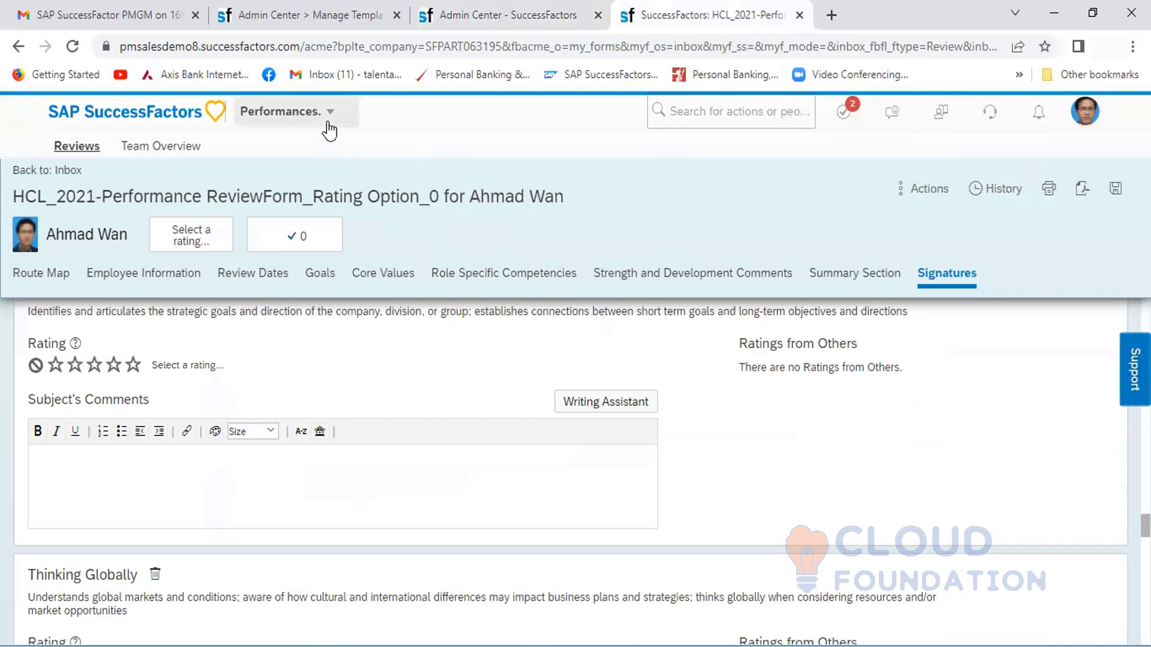
left_click(329, 111)
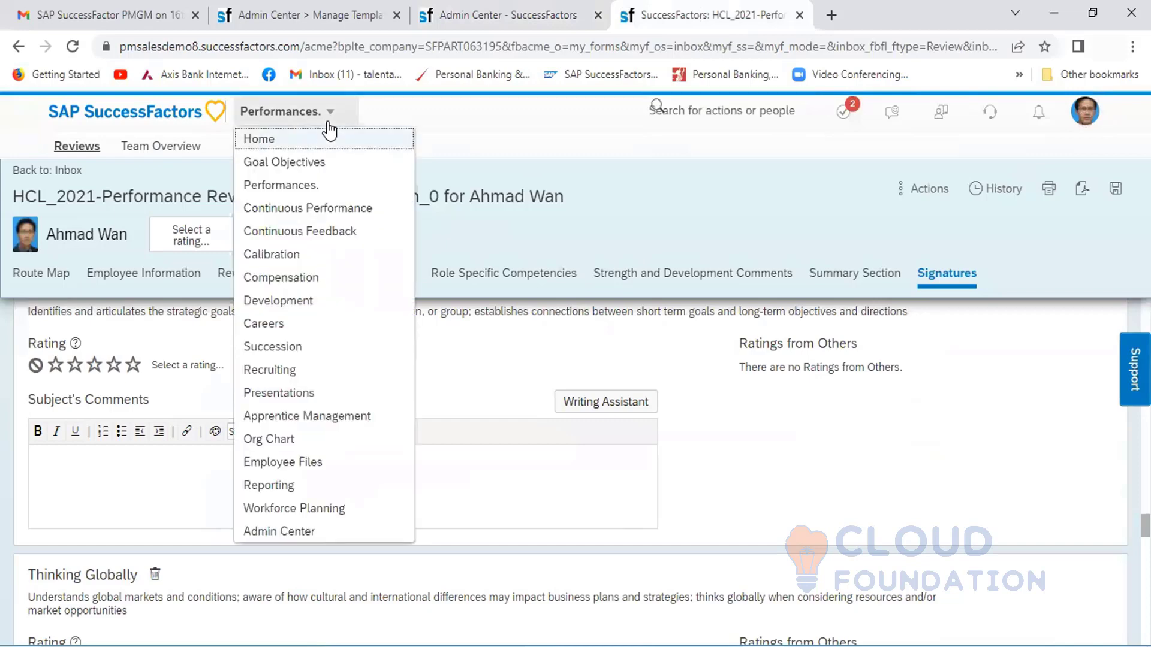
left_click(298, 186)
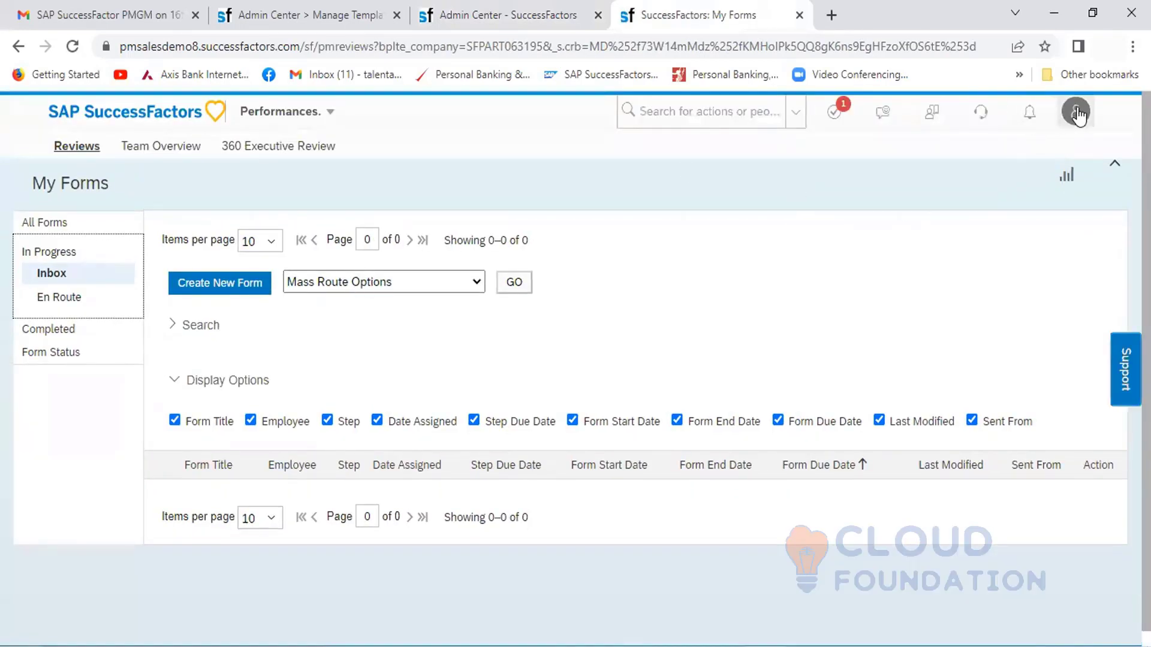
Step: Start a proxy session as the SVP Operations & Maintenance from Kuala Lumpur, found by name
left_click(1077, 116)
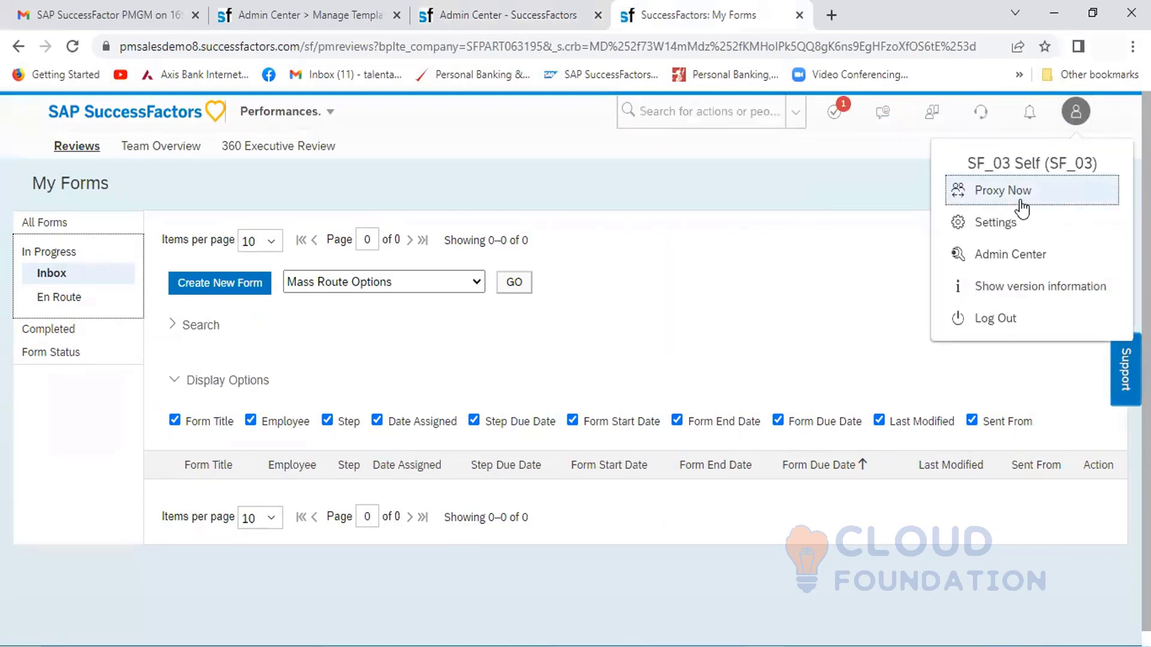
left_click(1020, 198)
type("Ahmad")
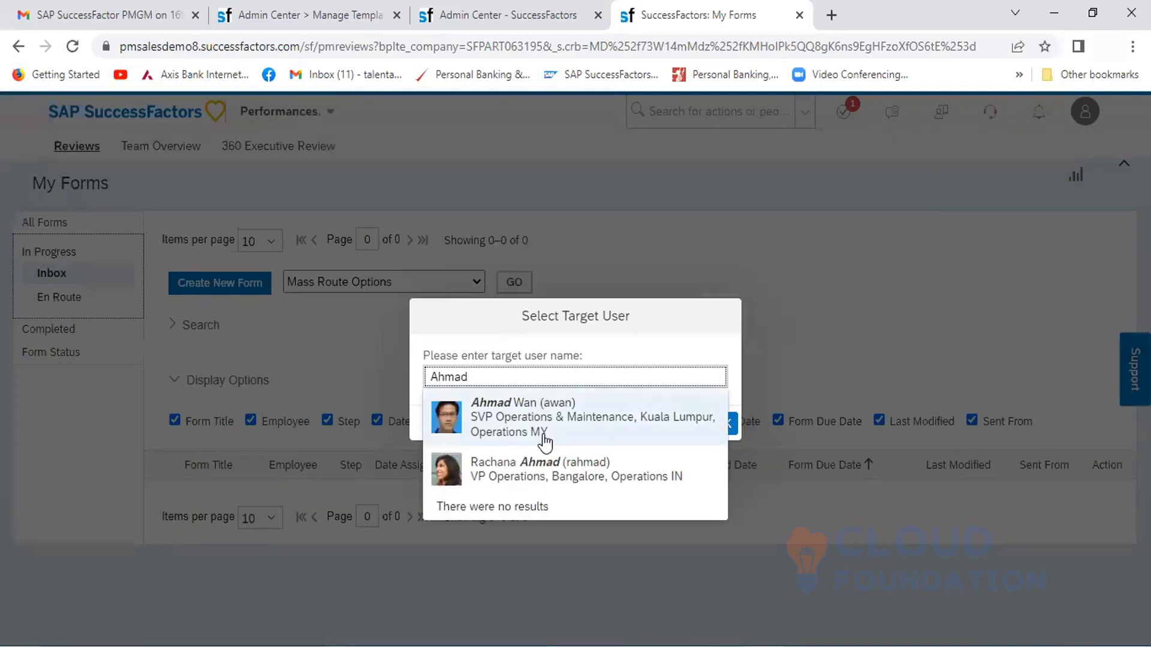
left_click(539, 429)
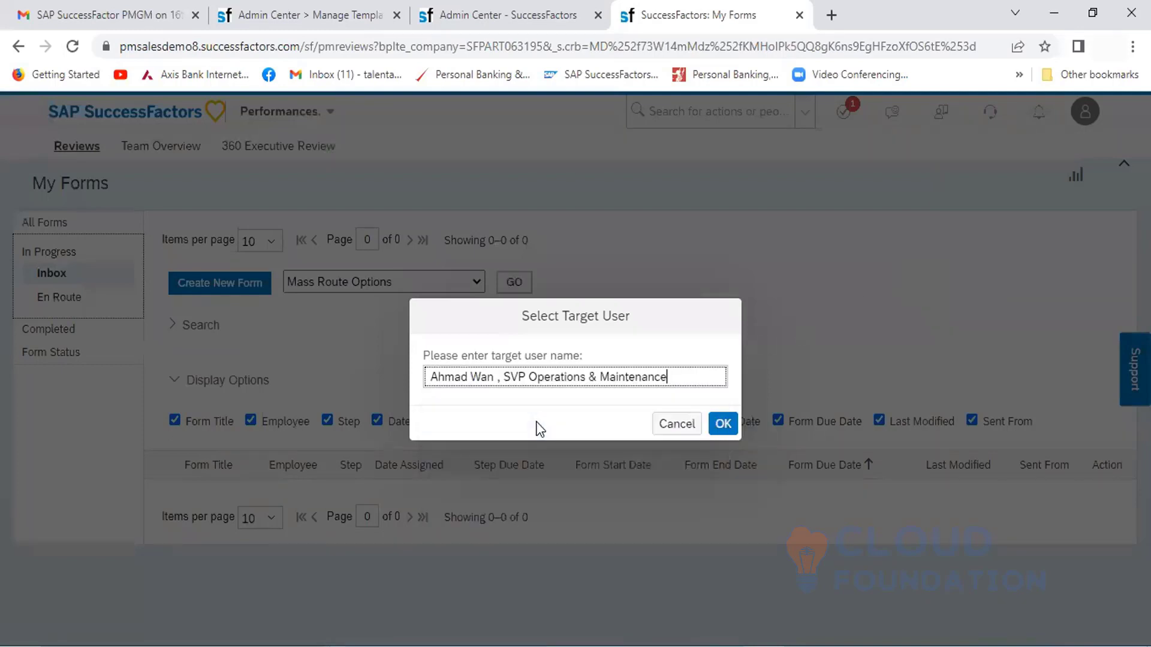
left_click(722, 424)
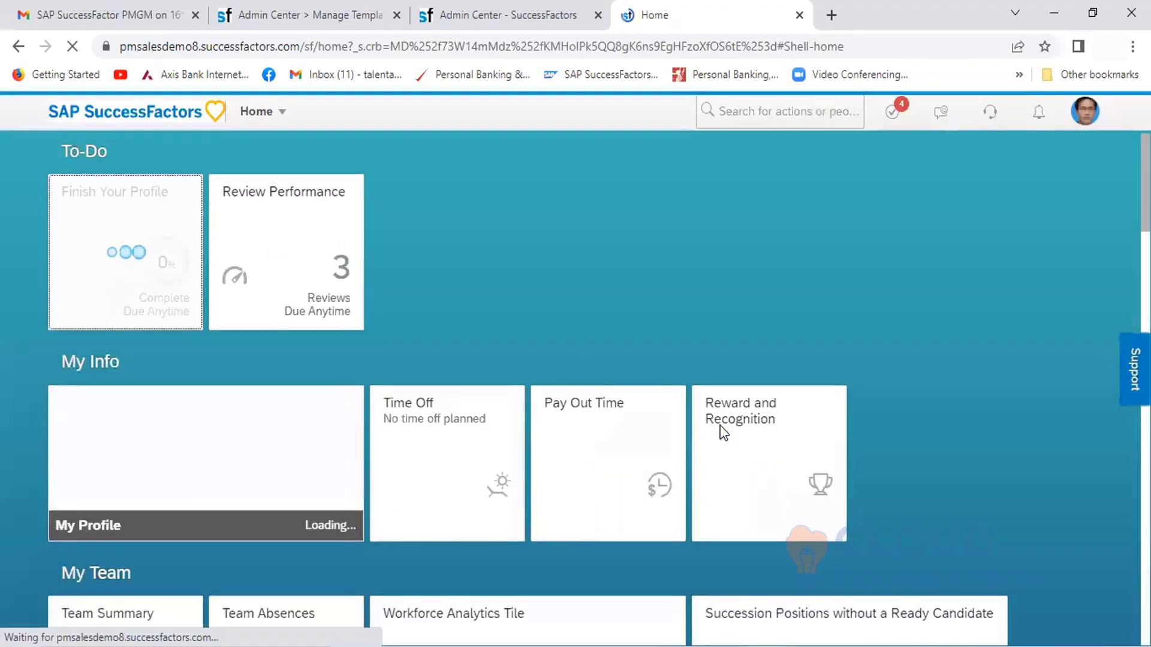
Step: Open the second HCL_2021-PM_RatingOption-3 form in the employee's performance inbox and examine the rating and comment fields of its first goal
left_click(290, 120)
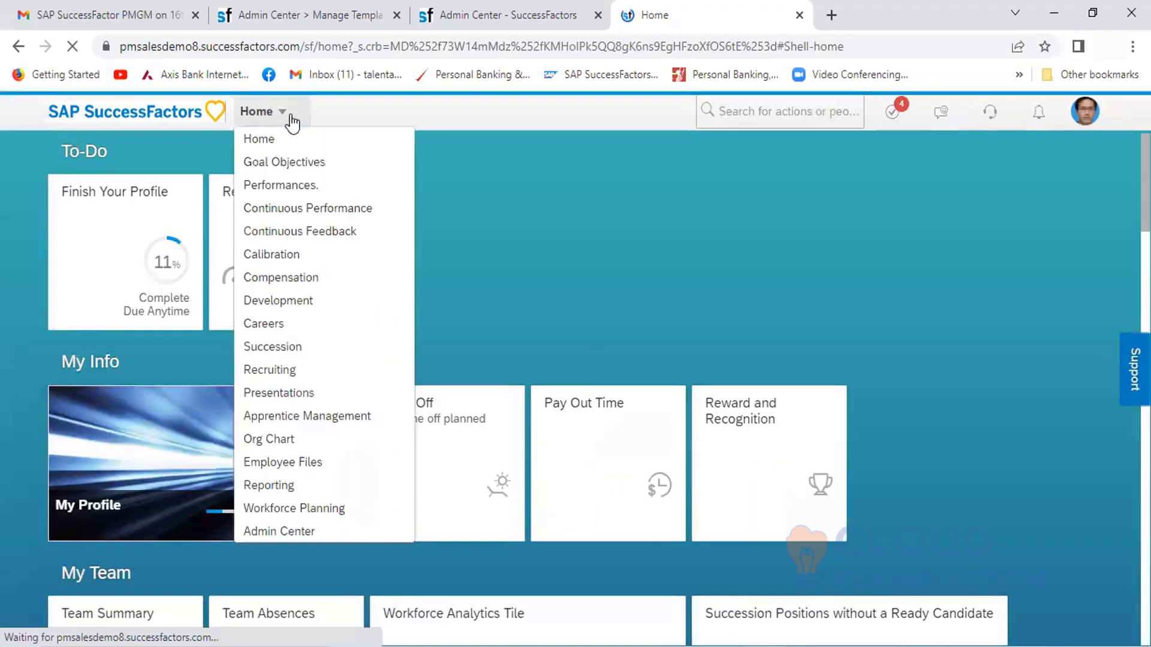
left_click(302, 186)
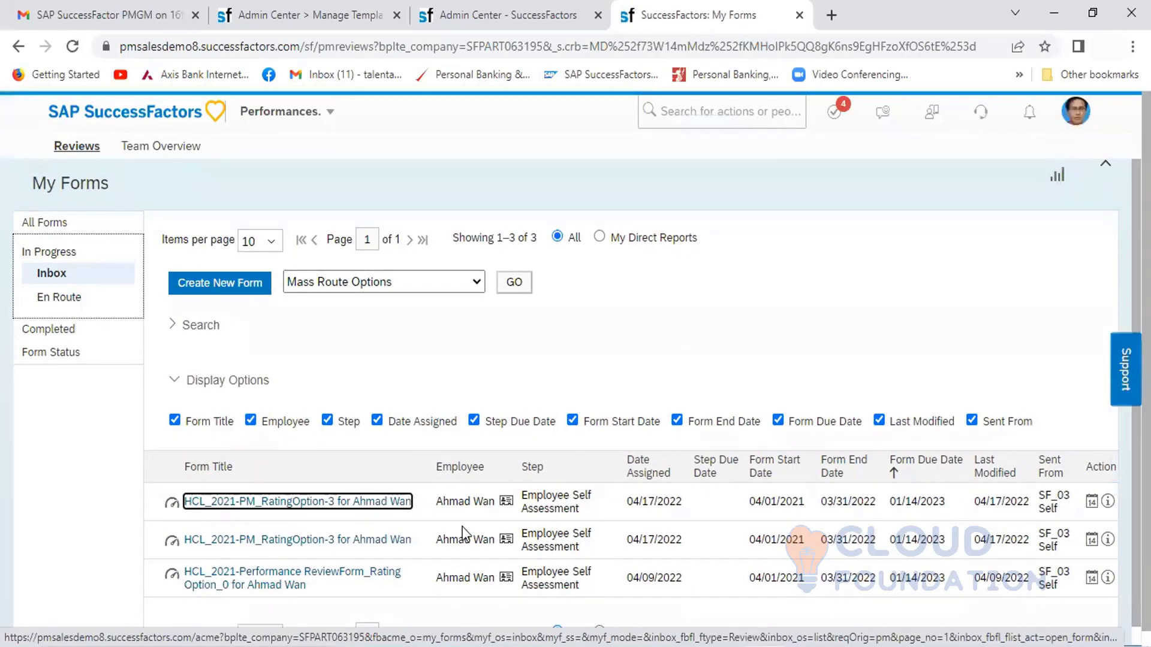
left_click(317, 541)
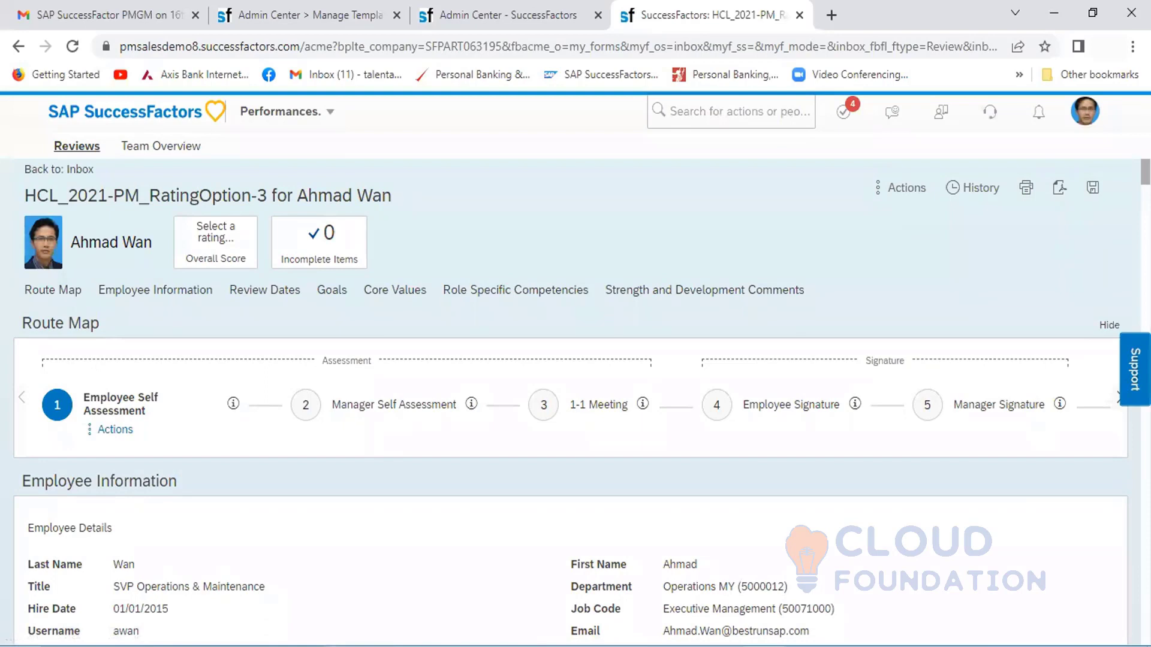
scroll(570, 420, "down", 7)
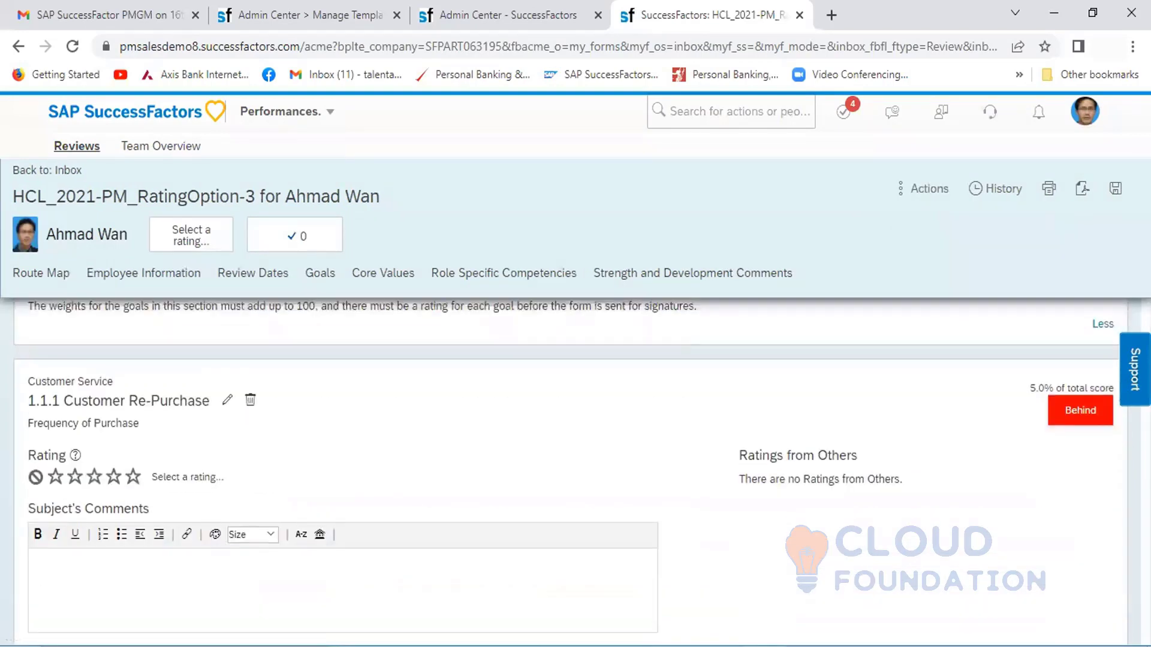
scroll(571, 467, "down", 2)
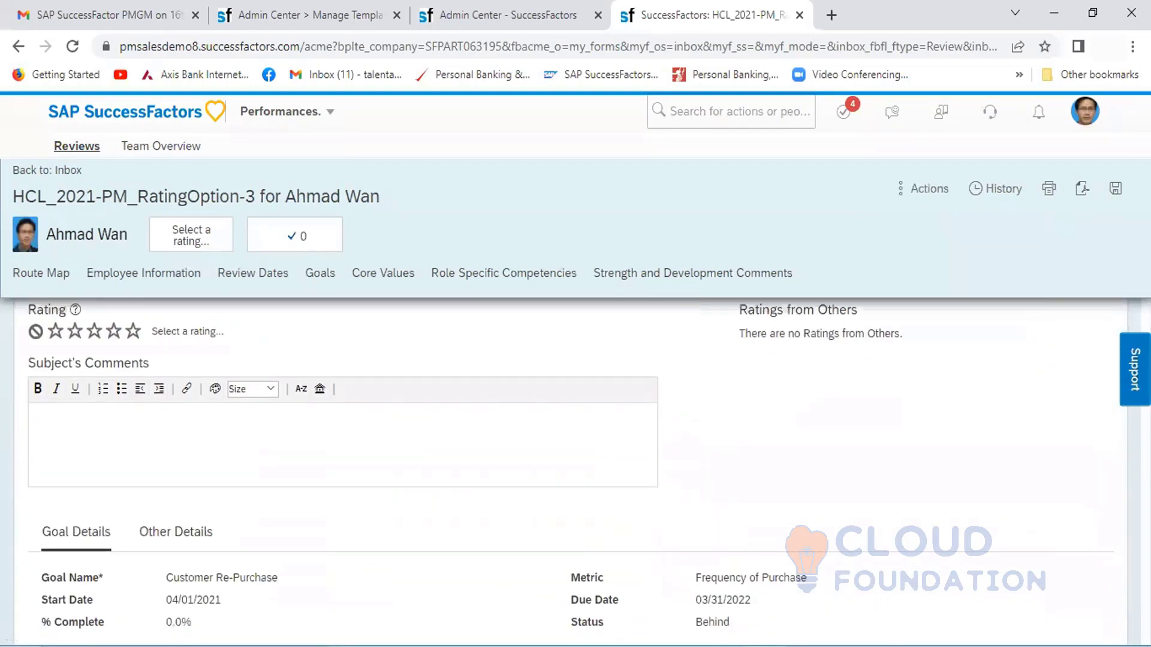
scroll(570, 468, "up", 2)
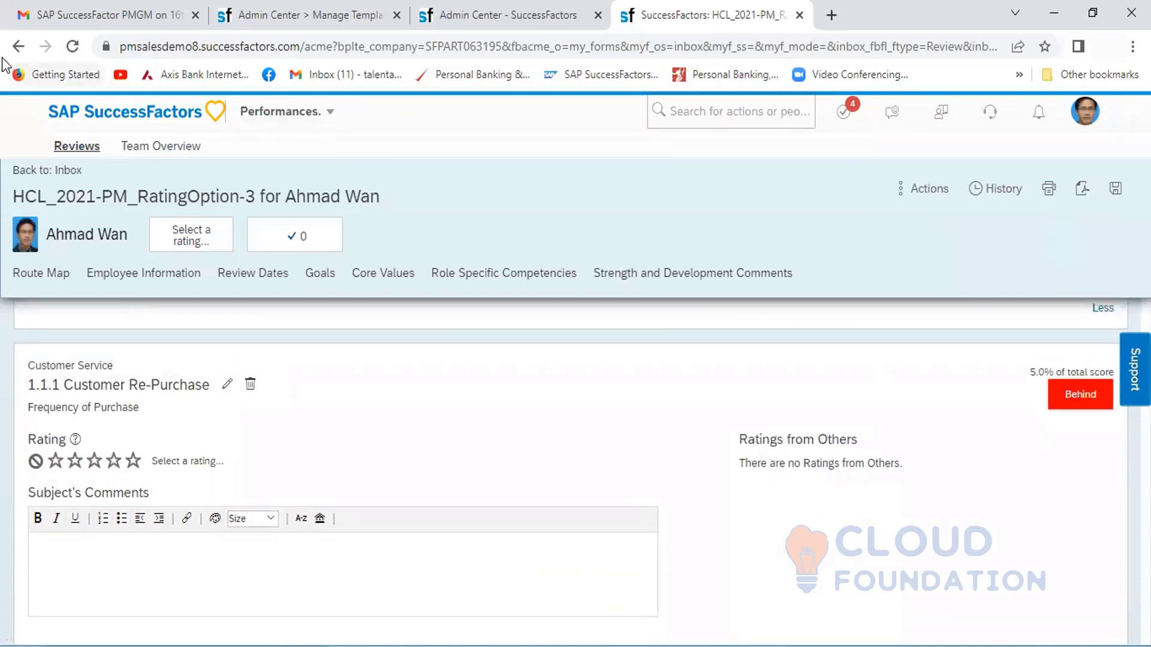
Step: Return to the forms inbox, open the first HCL_2021-PM_RatingOption-3 form, and check the Customer Re-Purchase goal for required rating and comment fields
left_click(16, 47)
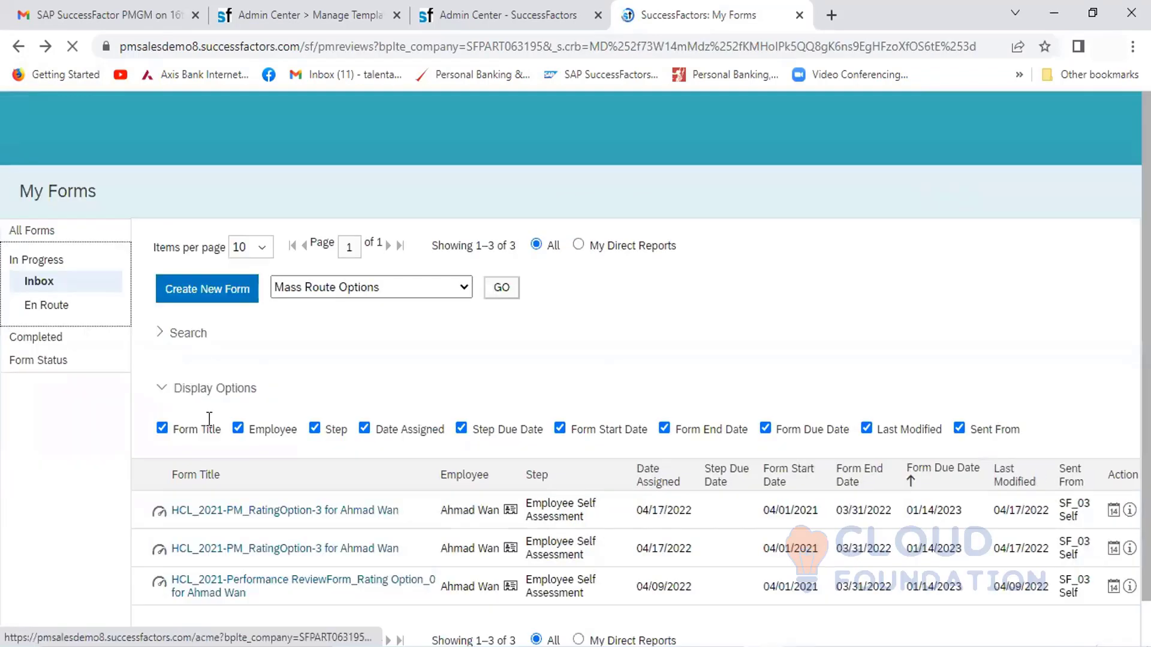
left_click(326, 506)
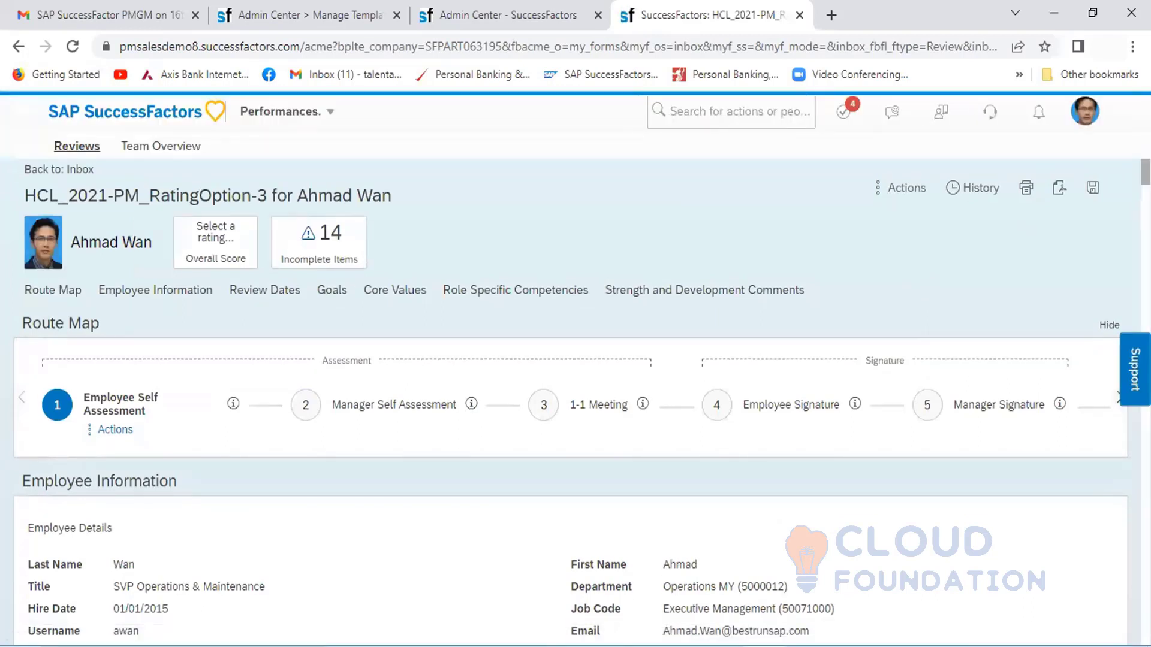
scroll(569, 467, "down", 10)
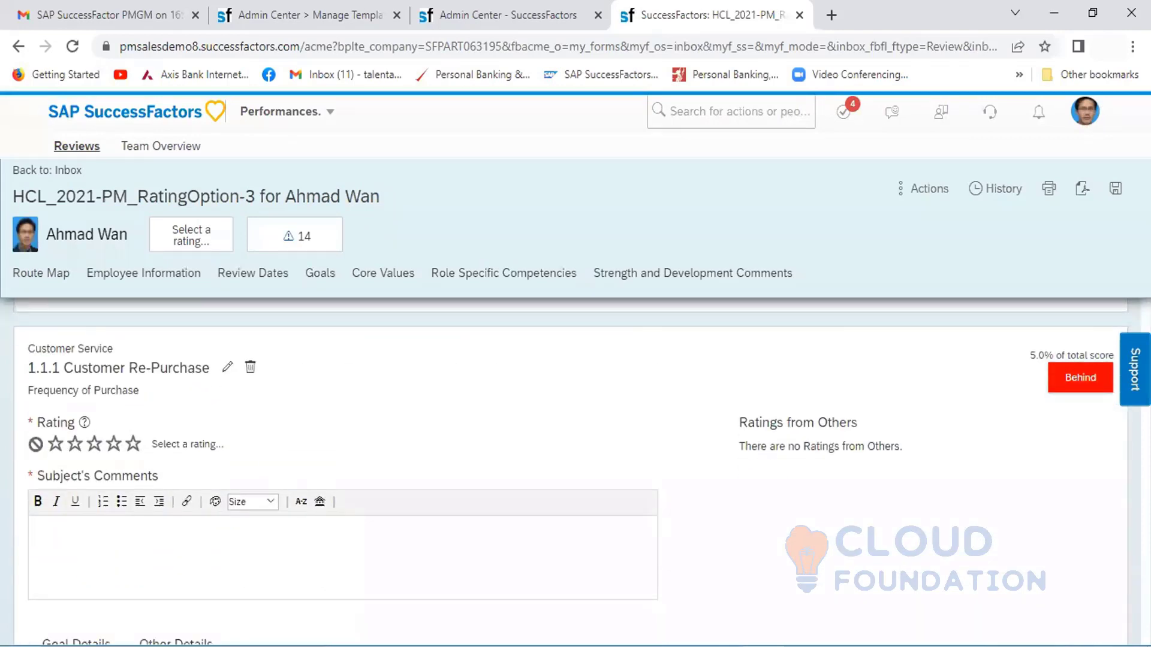
scroll(570, 467, "down", 1)
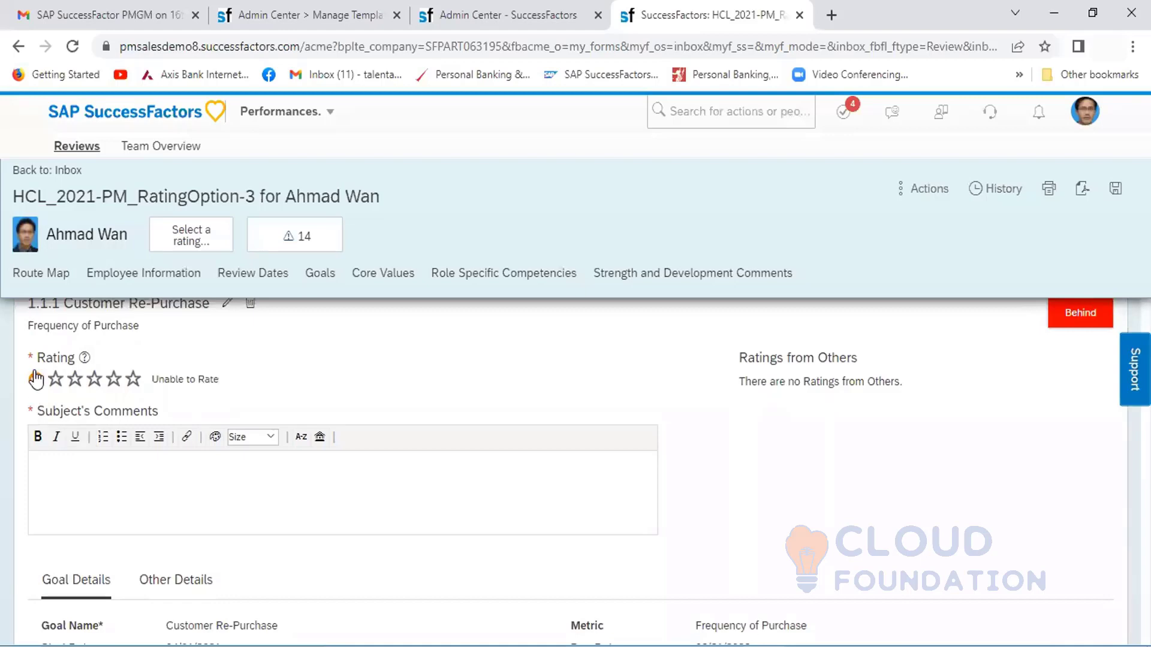
left_click(56, 378)
Step: End the proxy session for the employee and return to the own account
left_click(1085, 111)
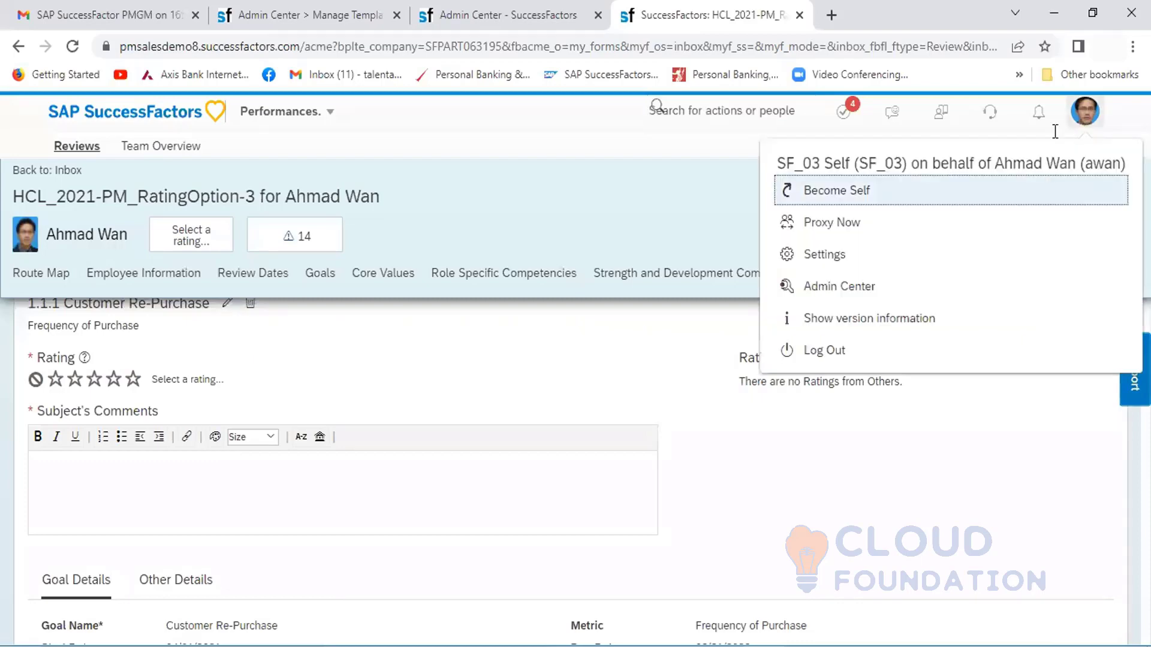
left_click(831, 198)
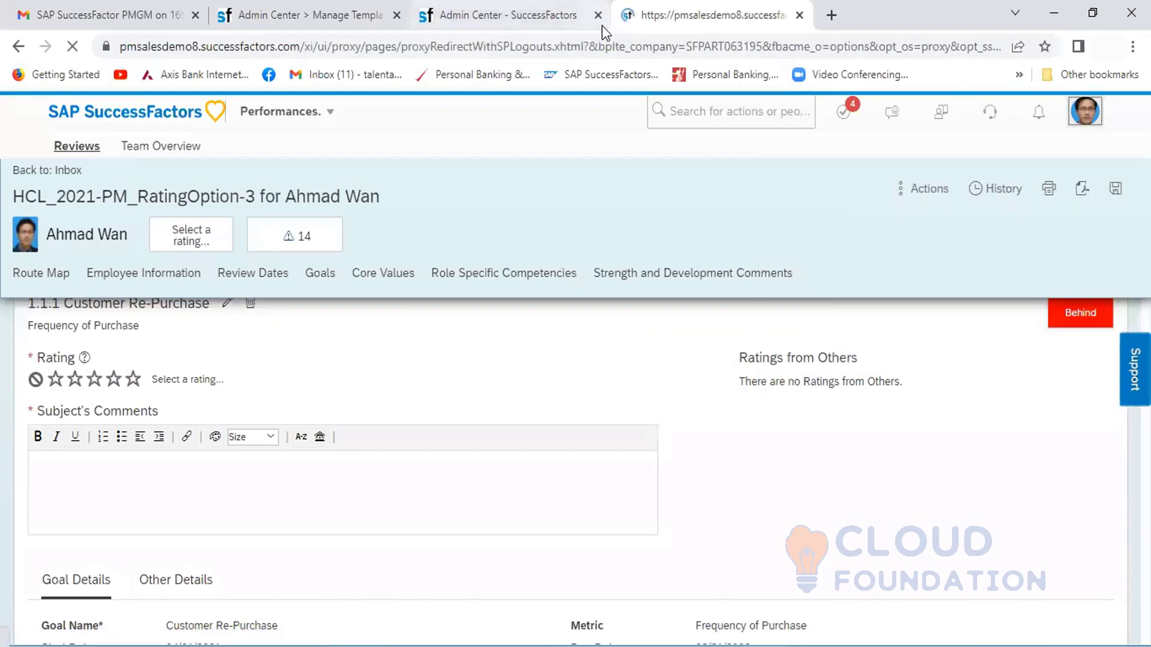